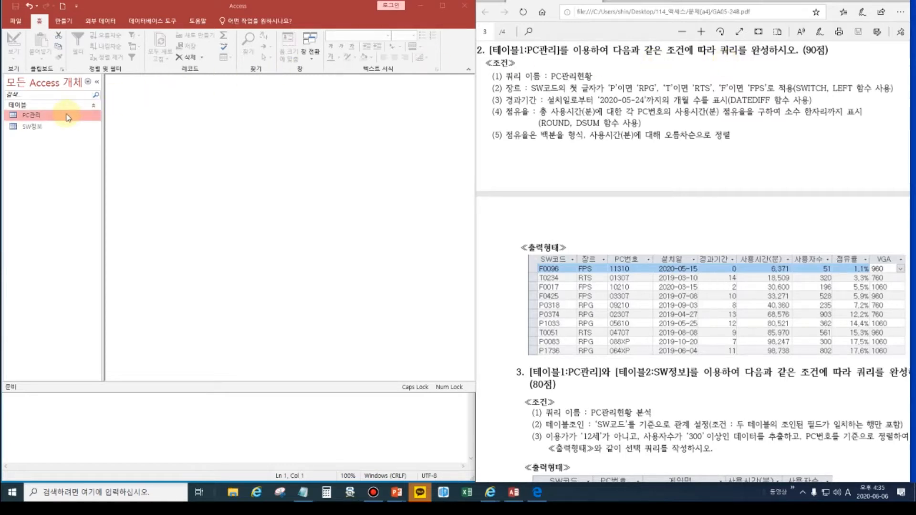
- Create a new query in design view and add the PC관리 table to it
click(71, 21)
click(66, 22)
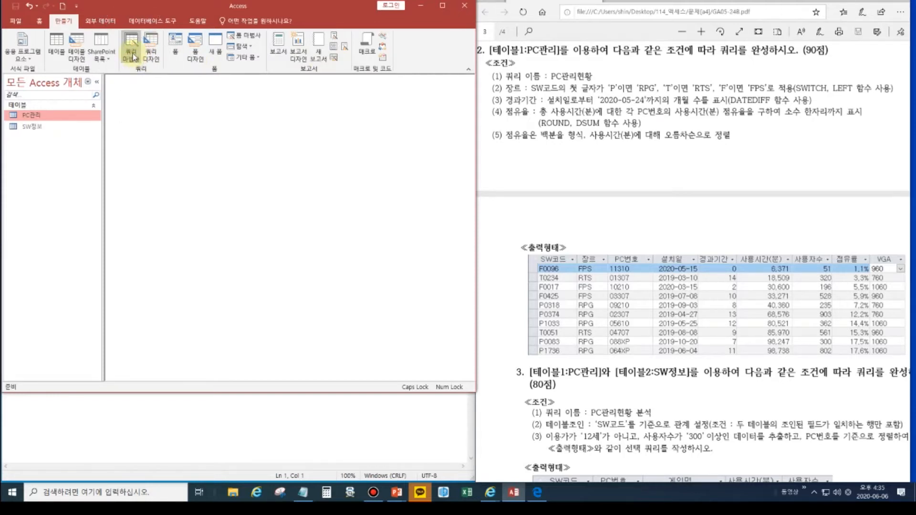
click(148, 57)
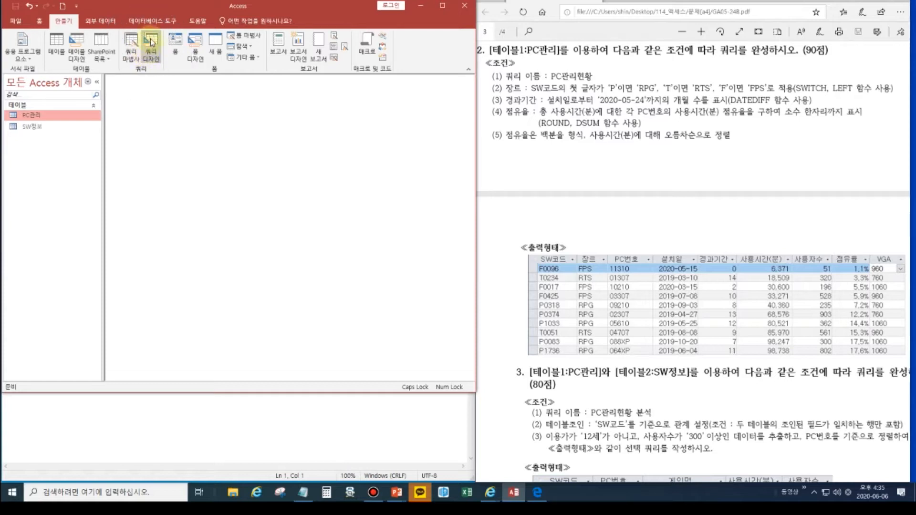
click(152, 42)
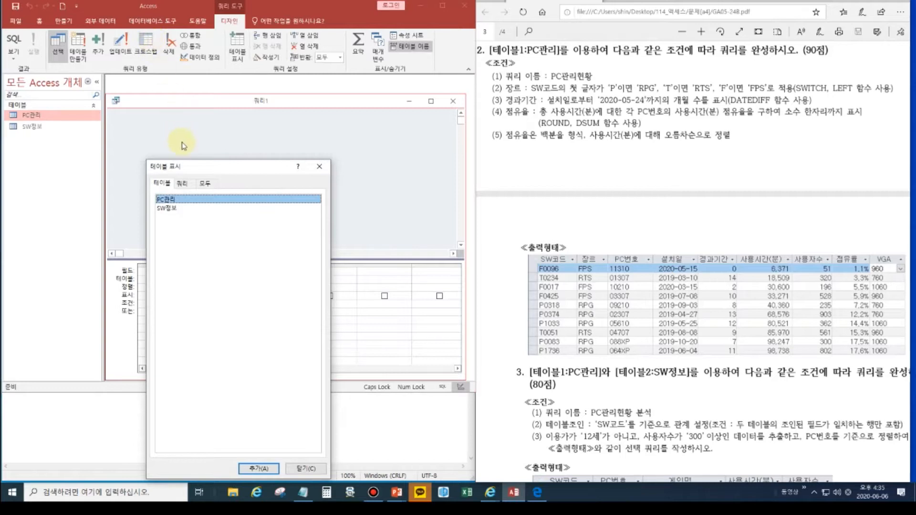
drag(189, 170, 214, 115)
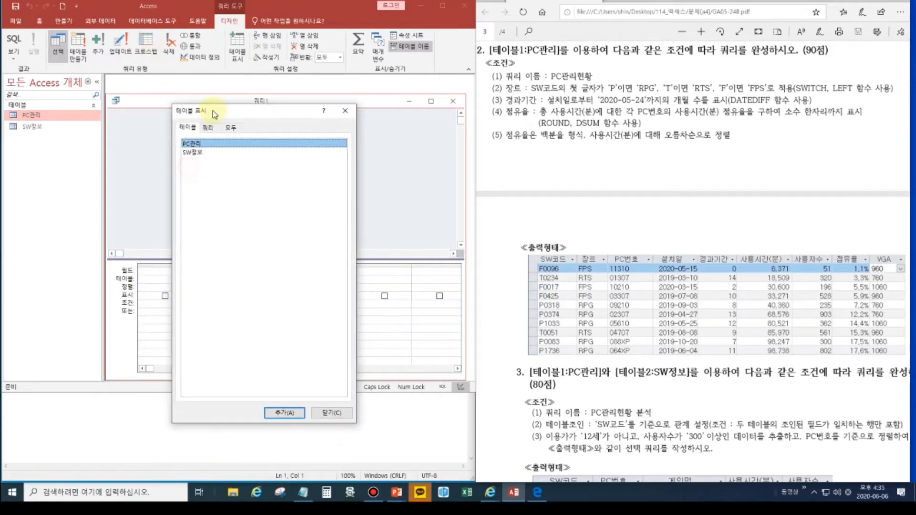
double_click(196, 145)
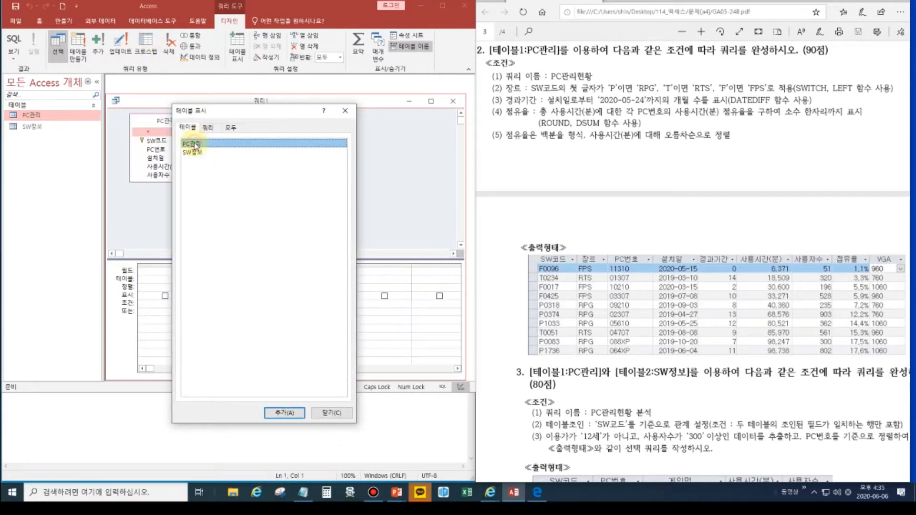
drag(205, 112, 270, 122)
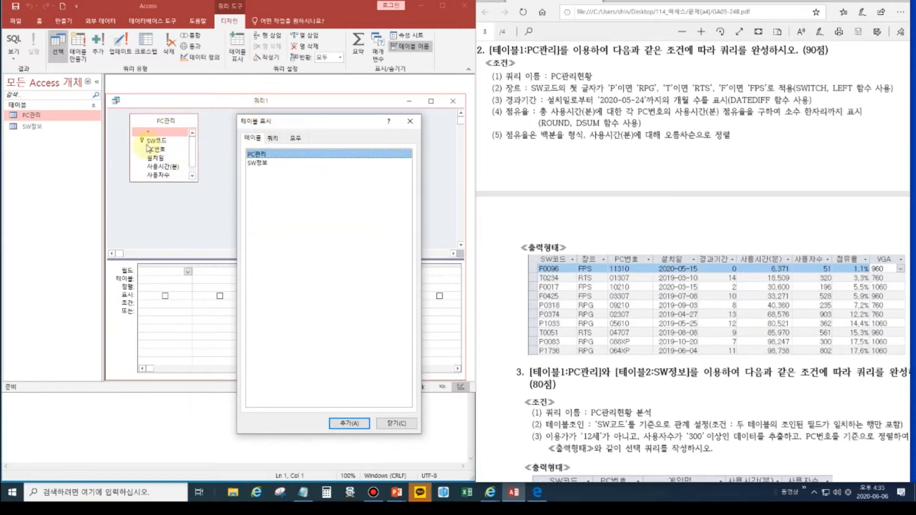
click(396, 423)
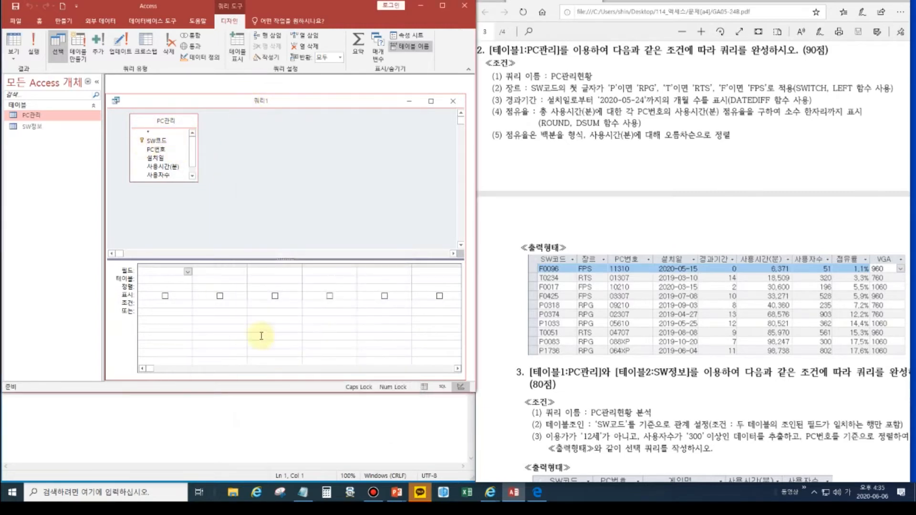
- Add the fields SW코드, PC번호, 설치일, 사용시간(분), 사용자수 and VGA to the query grid
drag(159, 145, 157, 271)
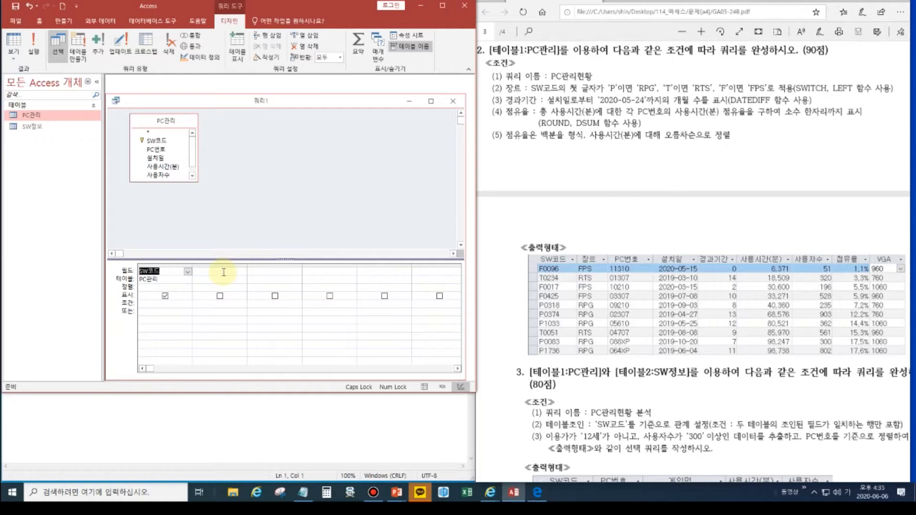
double_click(158, 150)
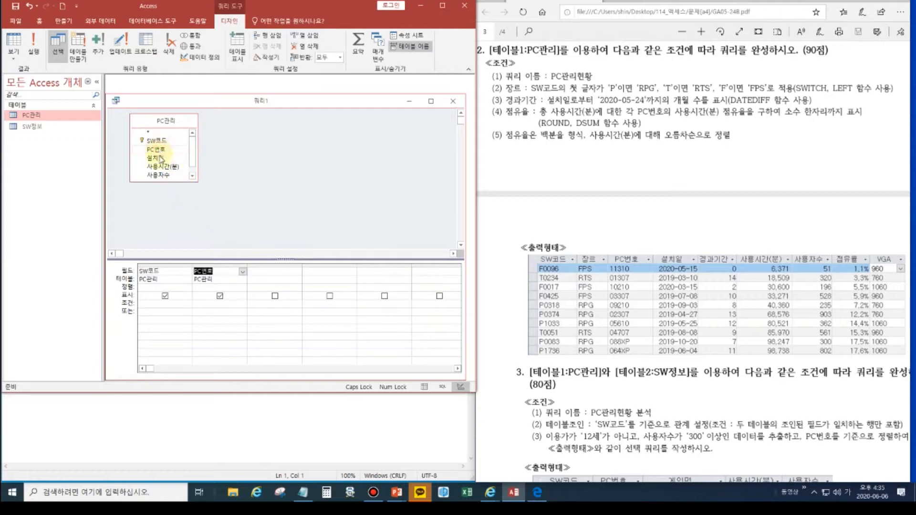
double_click(160, 161)
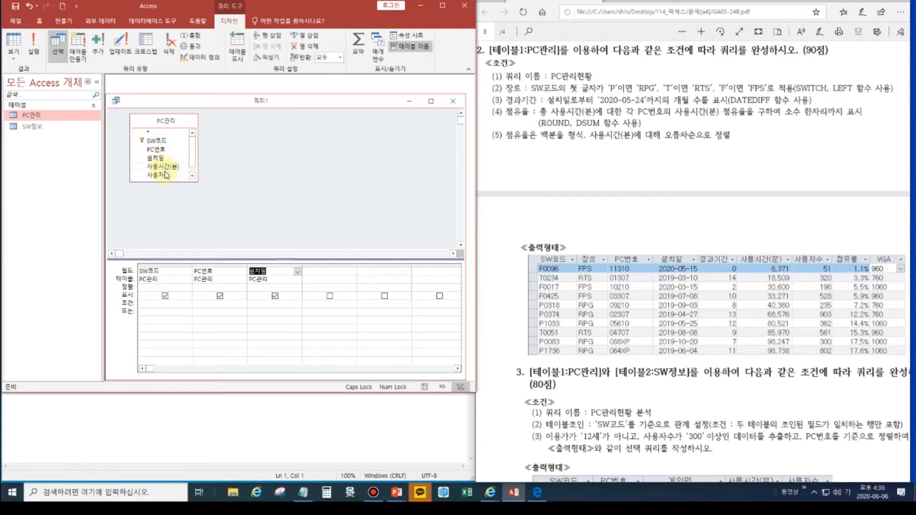
click(165, 168)
double_click(164, 168)
double_click(168, 176)
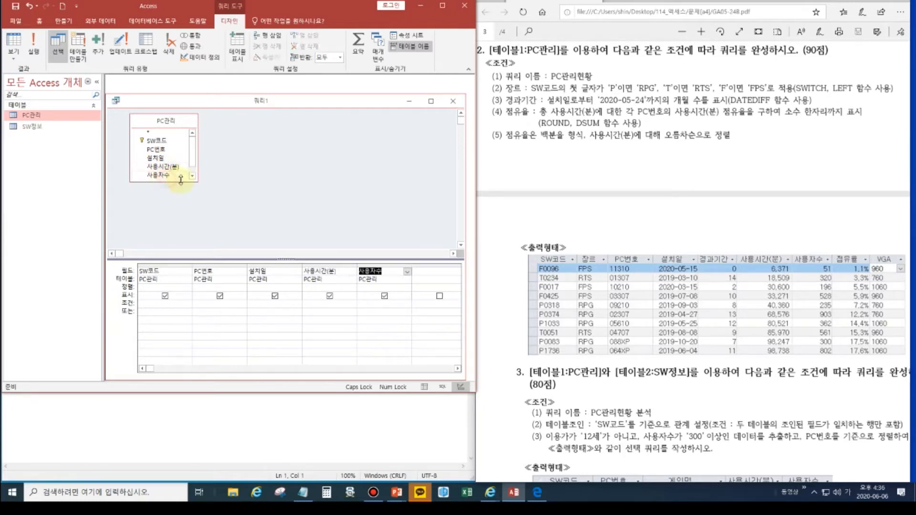
drag(183, 180, 181, 204)
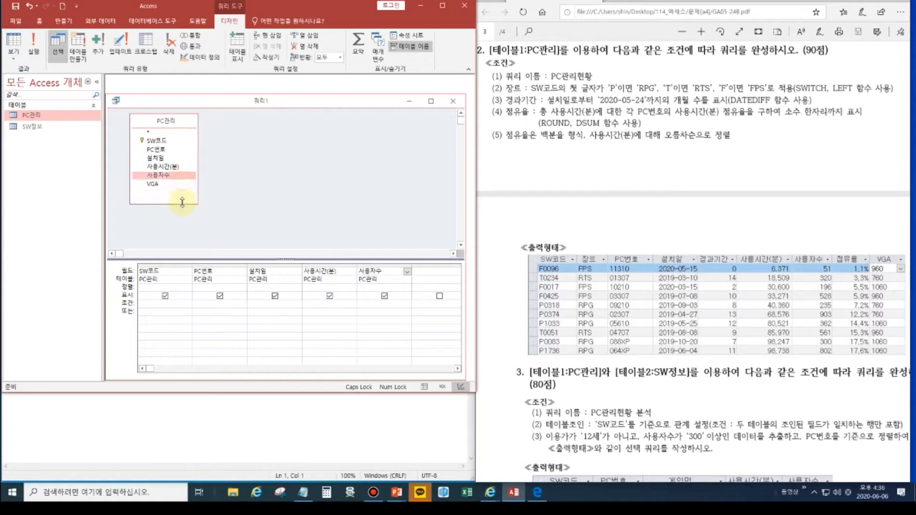
double_click(163, 185)
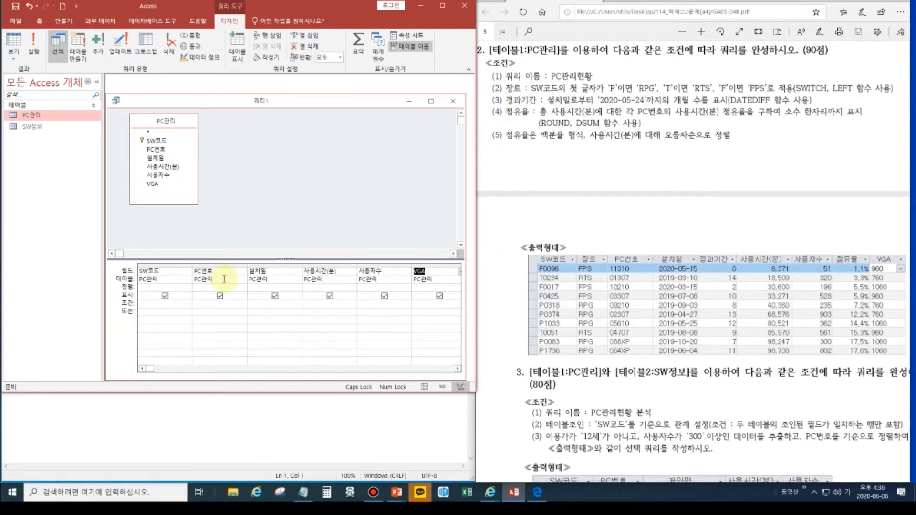
- Preview the query's records in datasheet view and return to design view
click(16, 42)
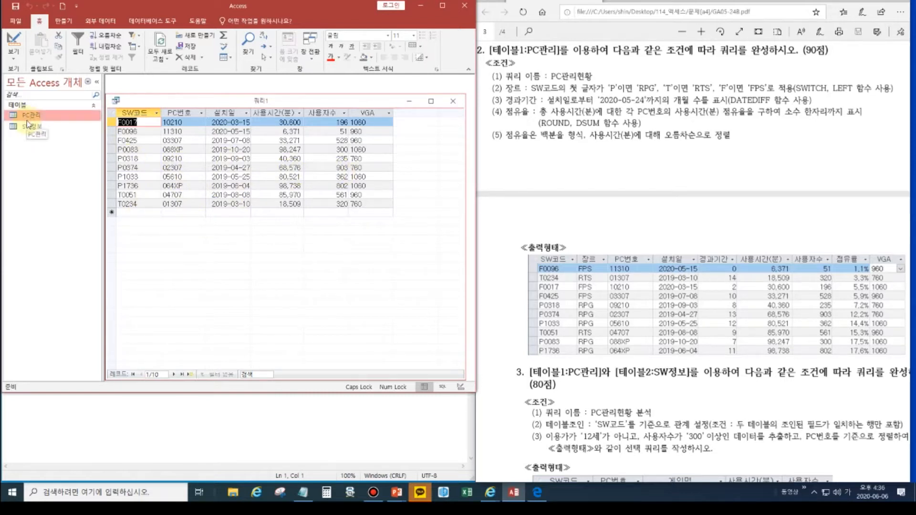
click(14, 42)
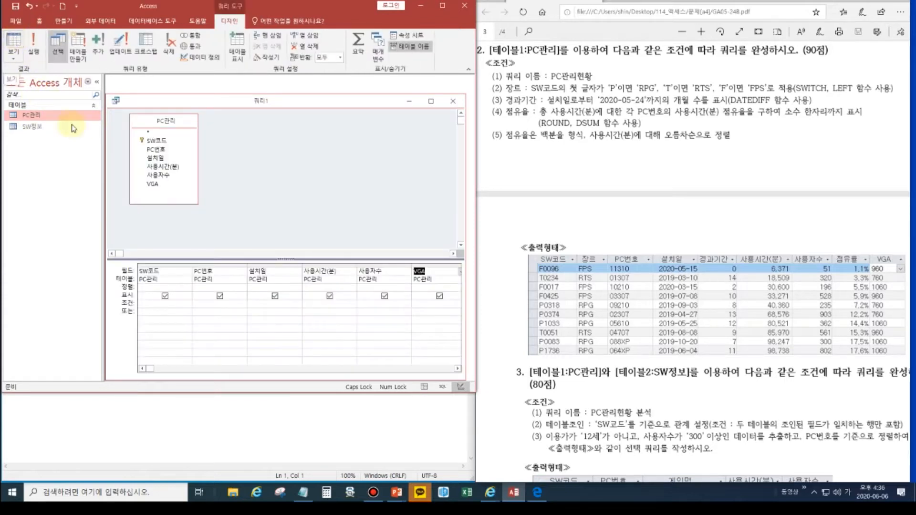
click(13, 42)
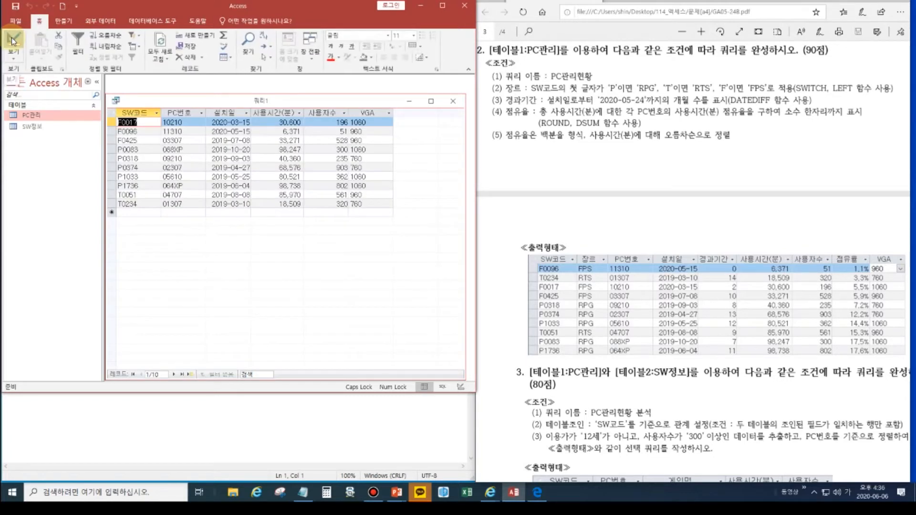
click(14, 42)
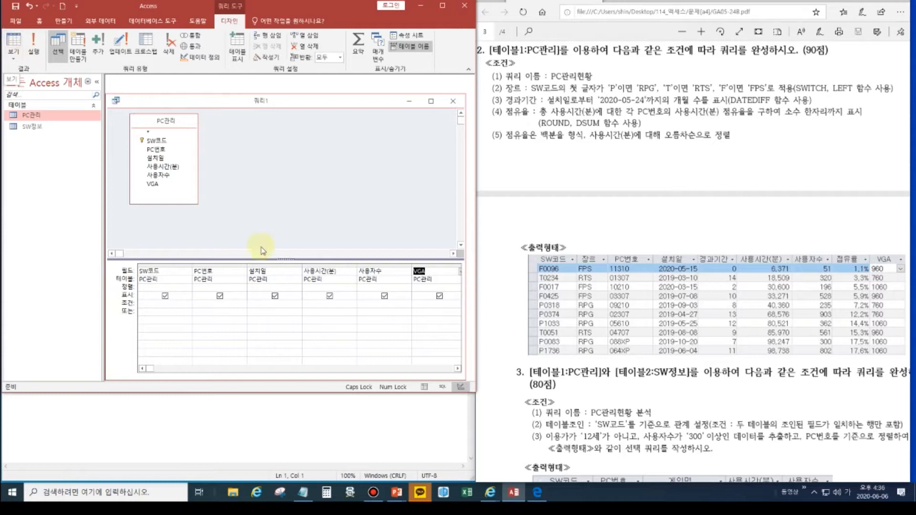
- Open the Zoom editor for the empty field column after VGA and enter 장르
click(457, 369)
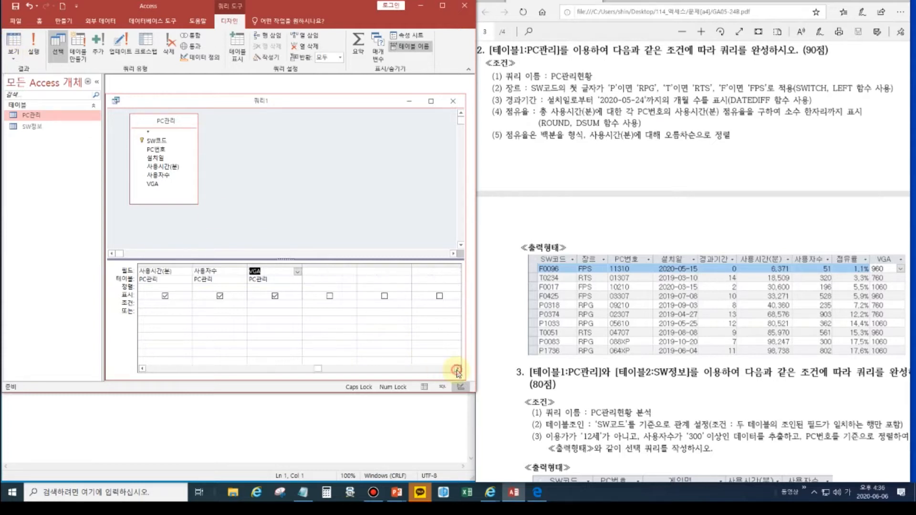
click(229, 271)
click(229, 271)
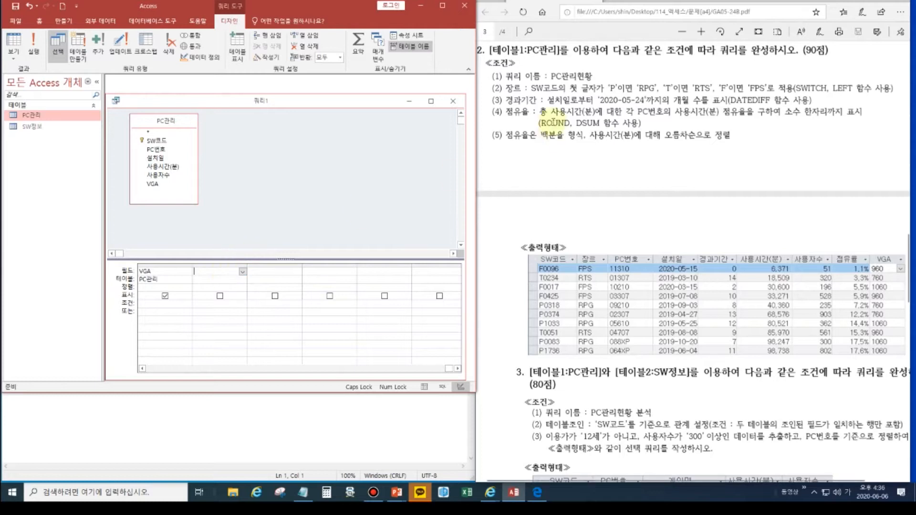
right_click(211, 272)
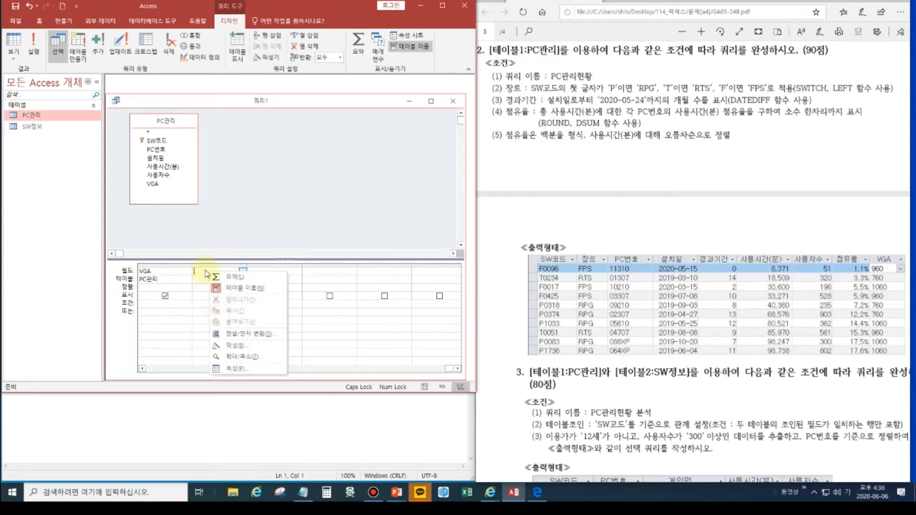
click(246, 361)
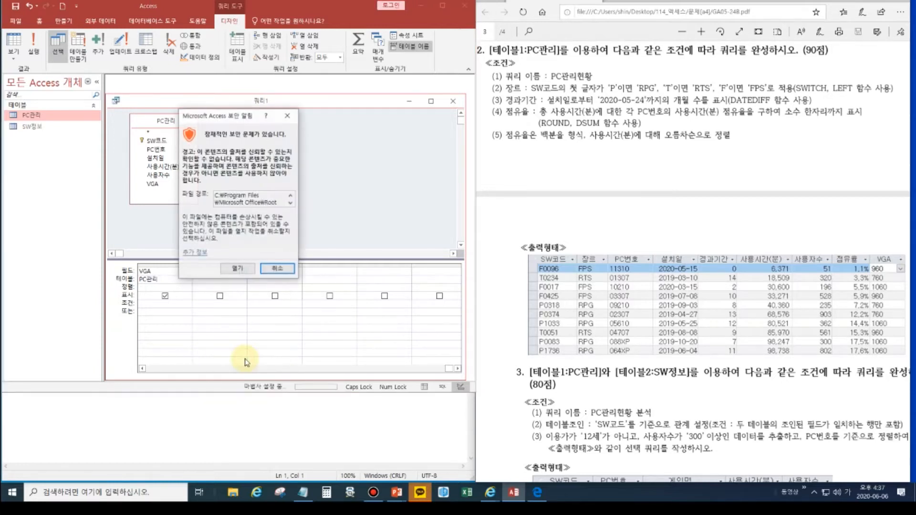
click(250, 267)
drag(190, 94, 265, 119)
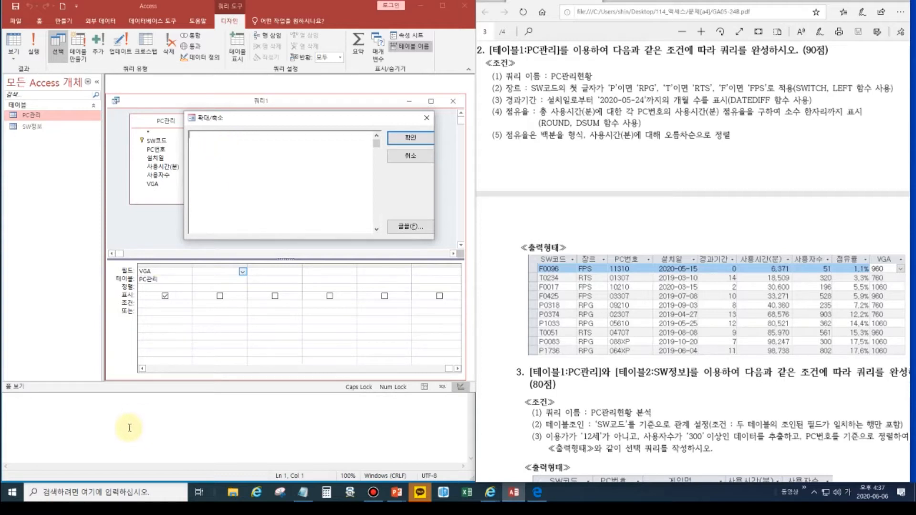
text(장르)
drag(204, 136, 189, 138)
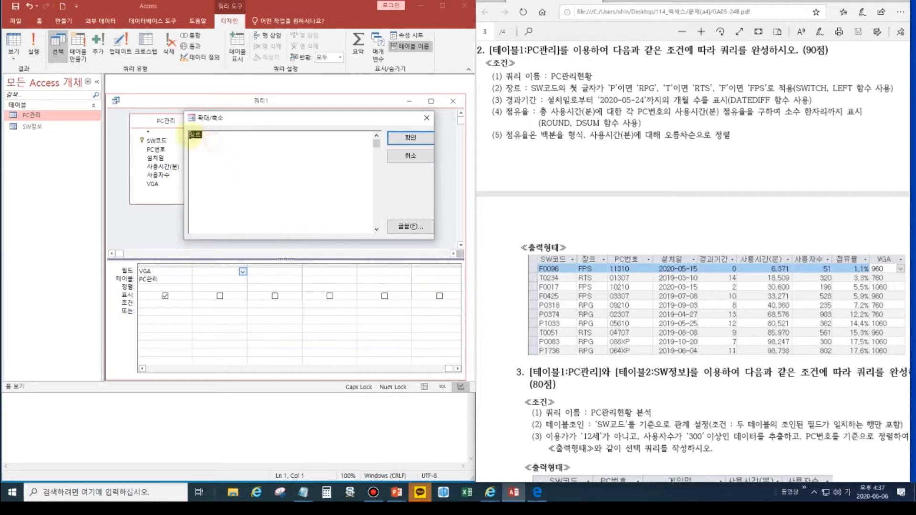
- Switch to Notepad and write 장르: as the start of the expression note
click(143, 415)
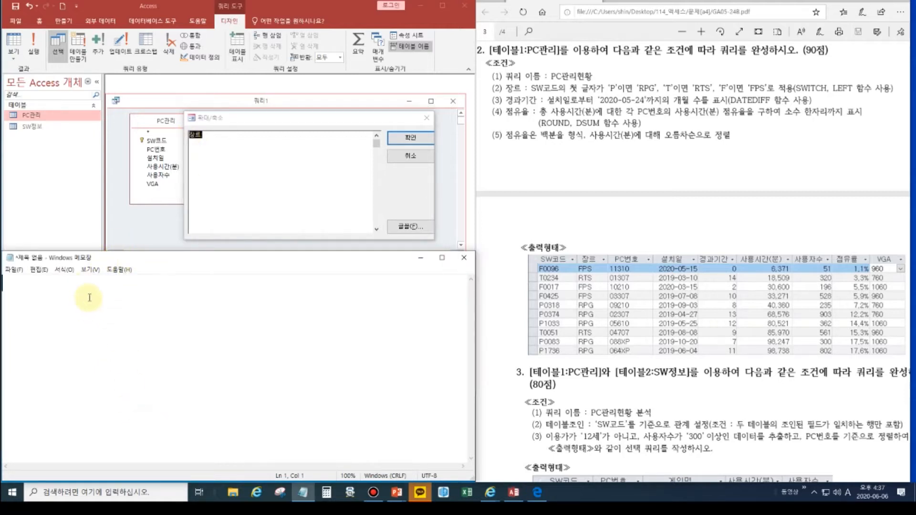
key(Hangul)
text(ㅈ장르)
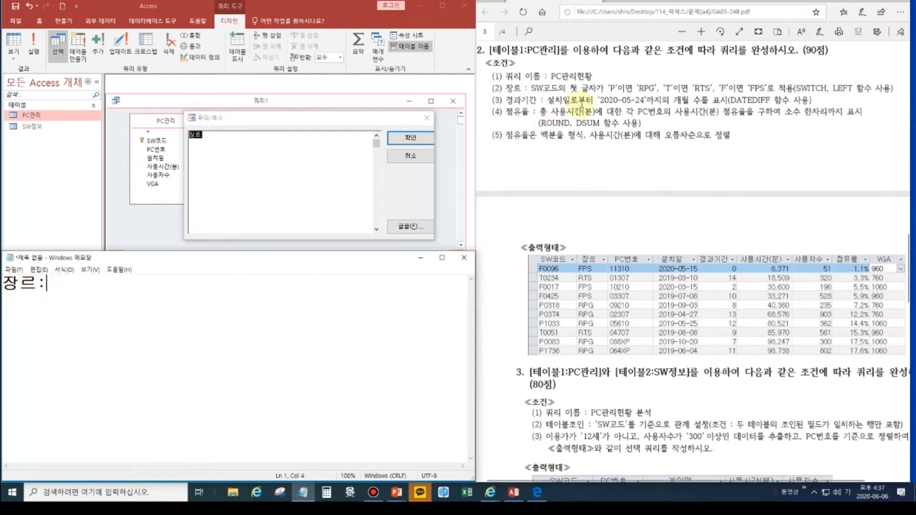
click(814, 90)
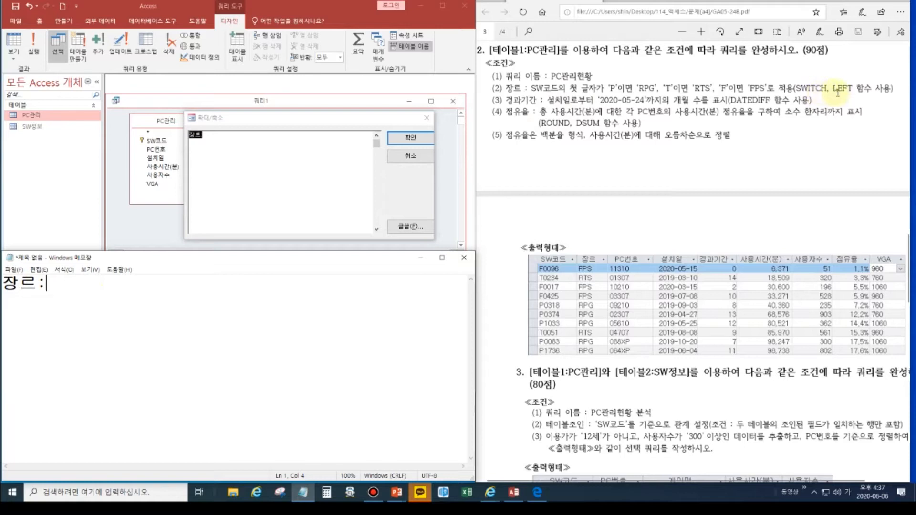
- Complete the 장르 note with the function syntax switch(식1,값1,식2,값2,.......)
click(128, 275)
text(ㄴ)
key(BackSpace)
key(Hangul)
text(S)
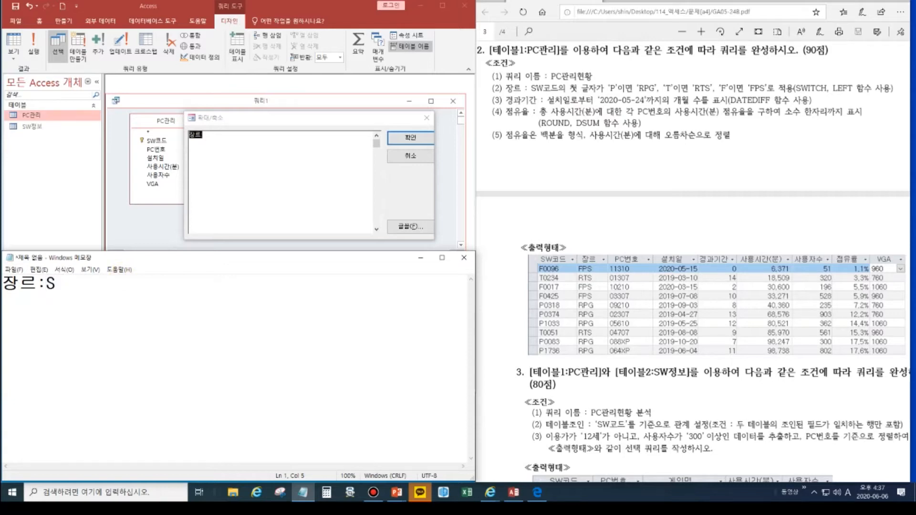
text(W)
key(BackSpace)
key(BackSpace)
text(switch()
key(Hangul)
text(시ㄱ)
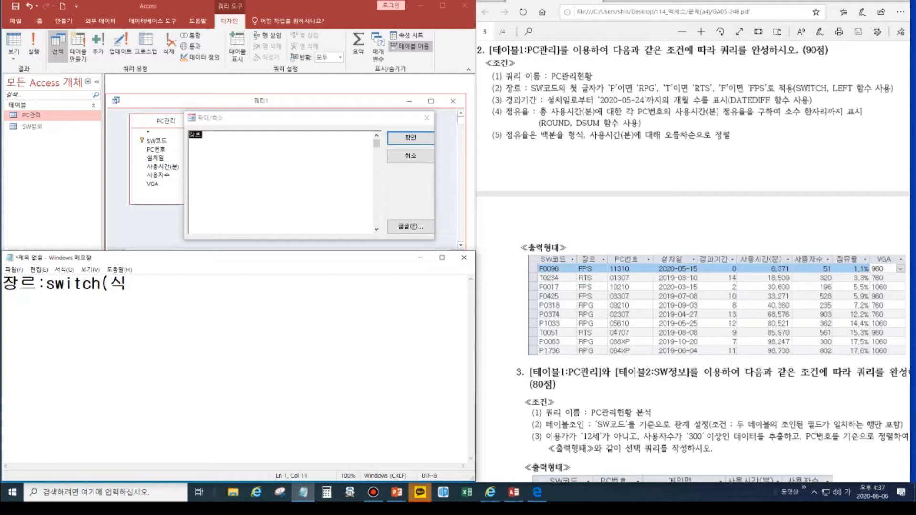
text(1,값1,식2,)
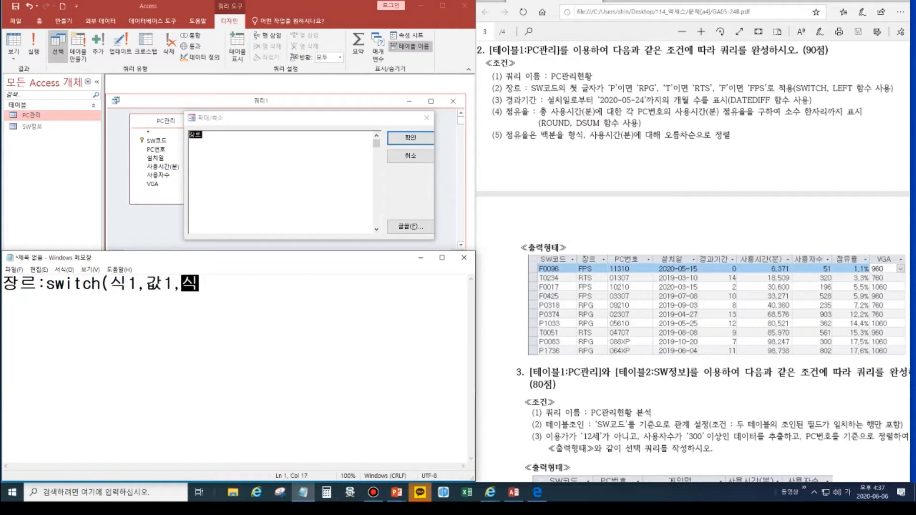
text(값2)
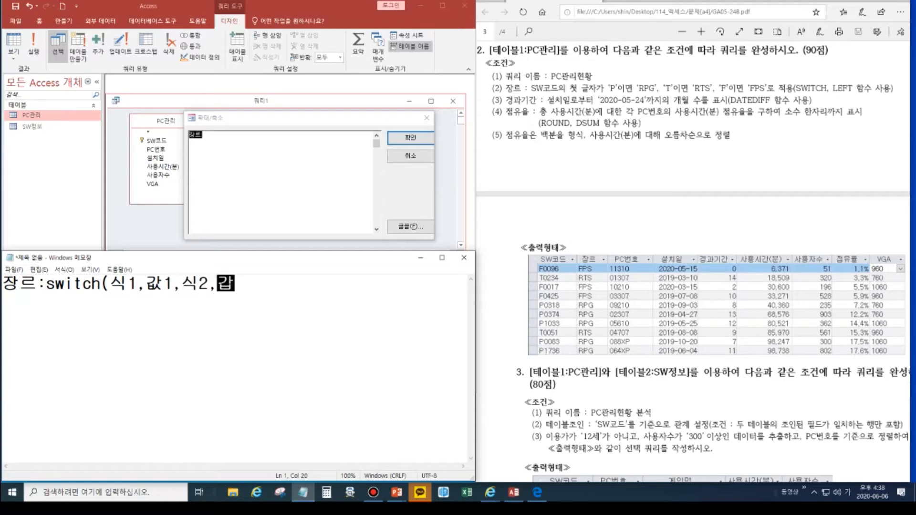
text(,.......))
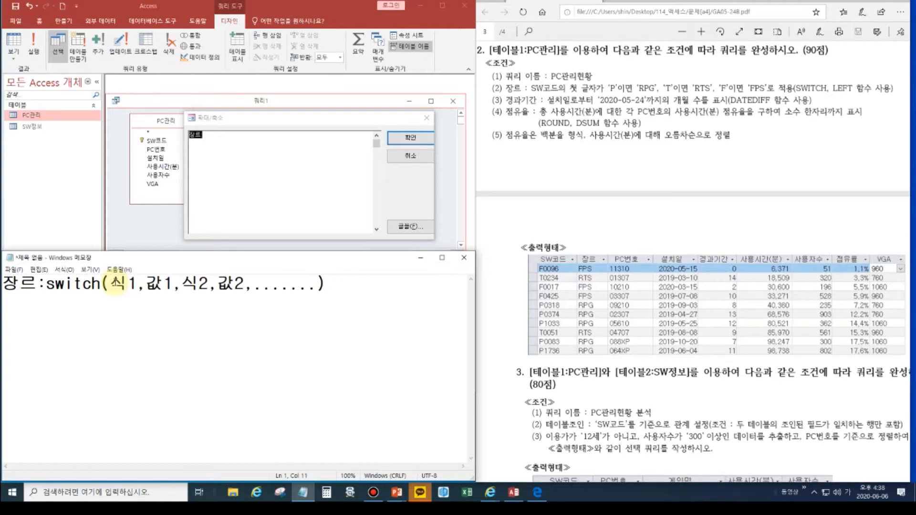
- Duplicate the 장르:switch syntax line onto a second line
shift+click(327, 283)
drag(327, 284, 3, 284)
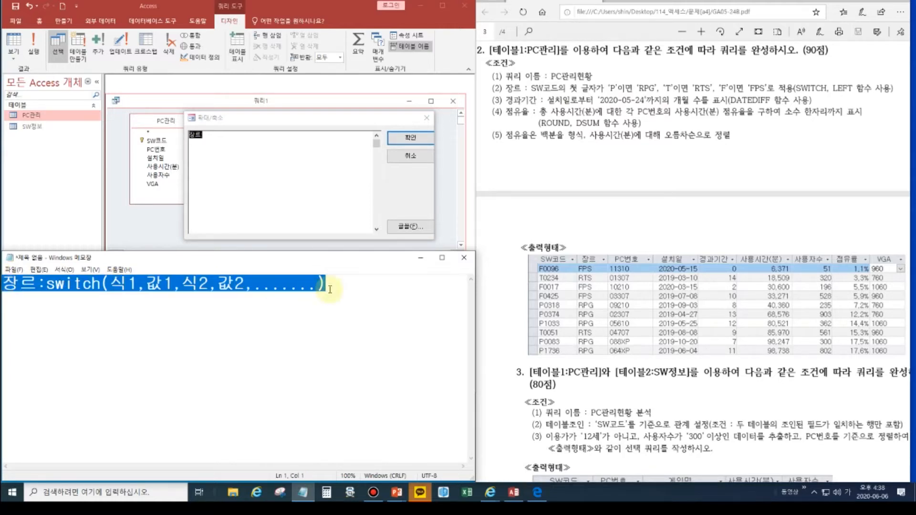
key(ctrl+c)
click(367, 281)
key(Return)
key(ctrl+v)
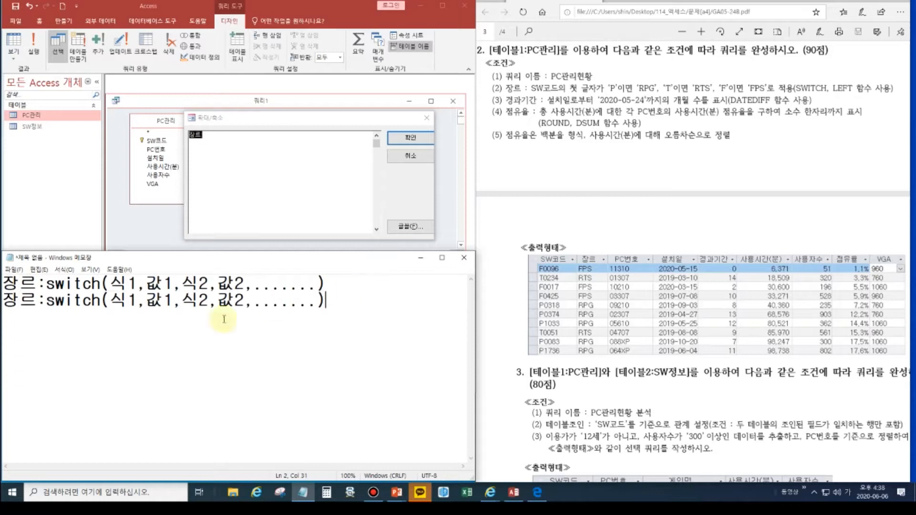
- On the second line of the note, replace 식1 with the function opening left(
click(110, 301)
click(112, 301)
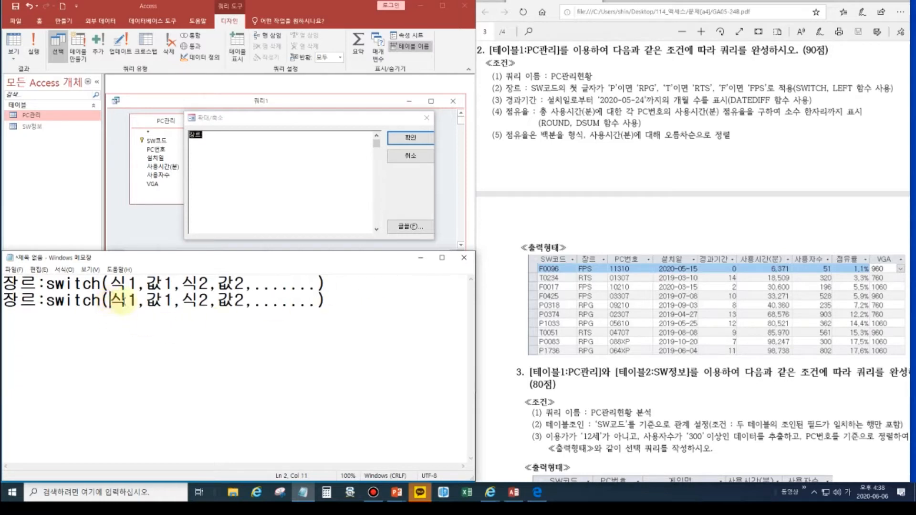
text(ㅣ)
key(BackSpace)
text(ㅣ)
key(BackSpace)
key(Hangul)
text(left()
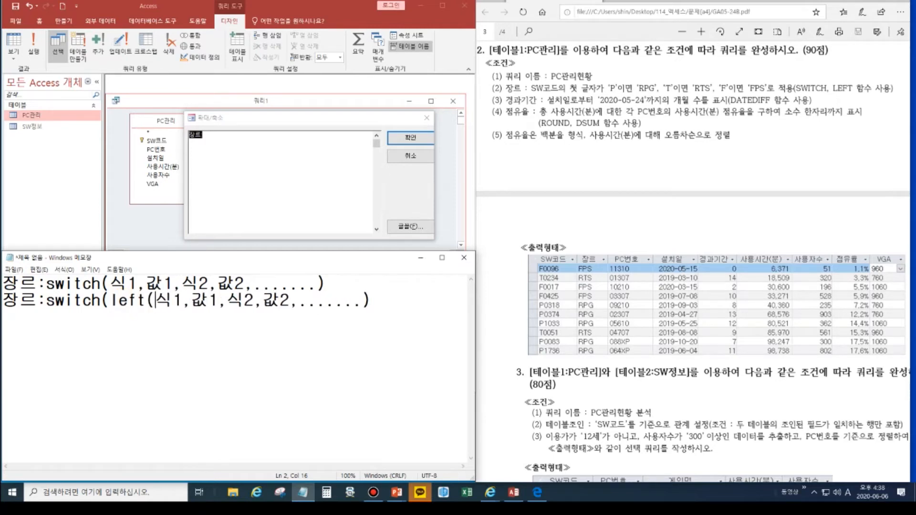
key(Delete)
key(Delete)
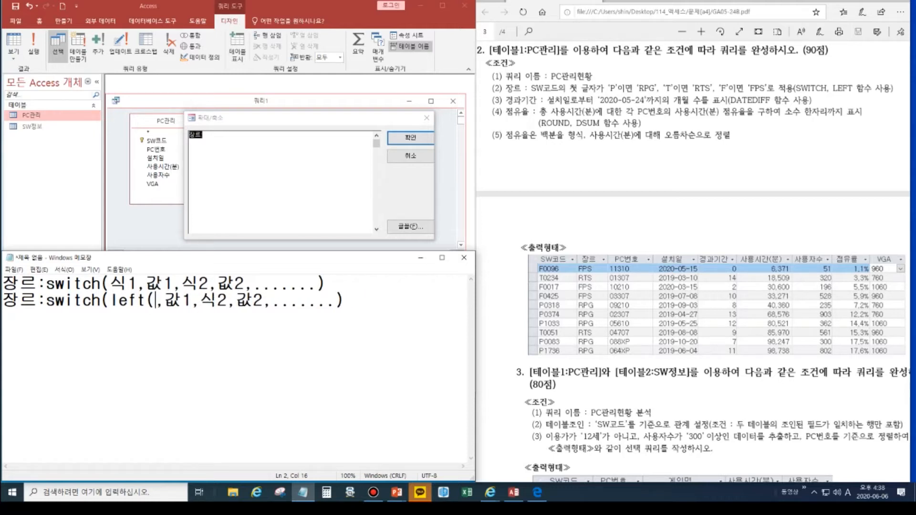
- Complete the left function on the second line with the arguments [필드],1 and a closing parenthesis
text([)
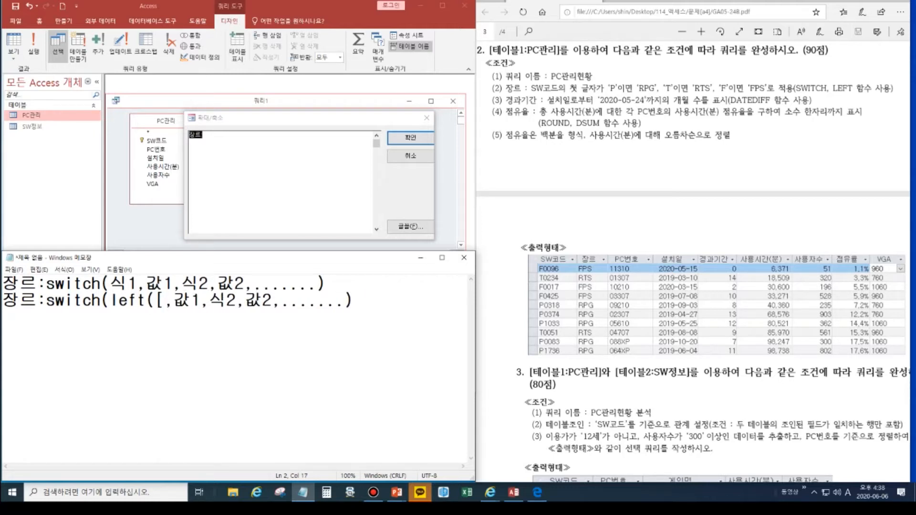
text(v)
key(BackSpace)
key(Hangul)
text(필드])
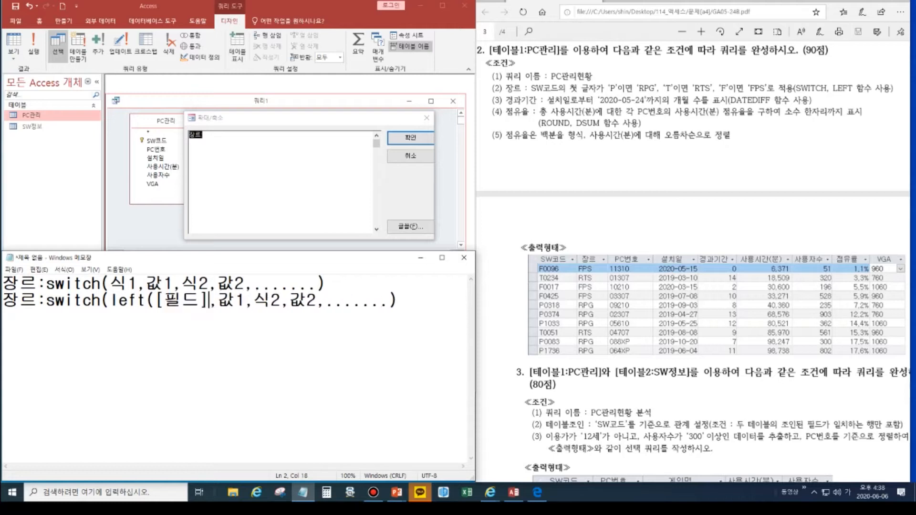
text(,)
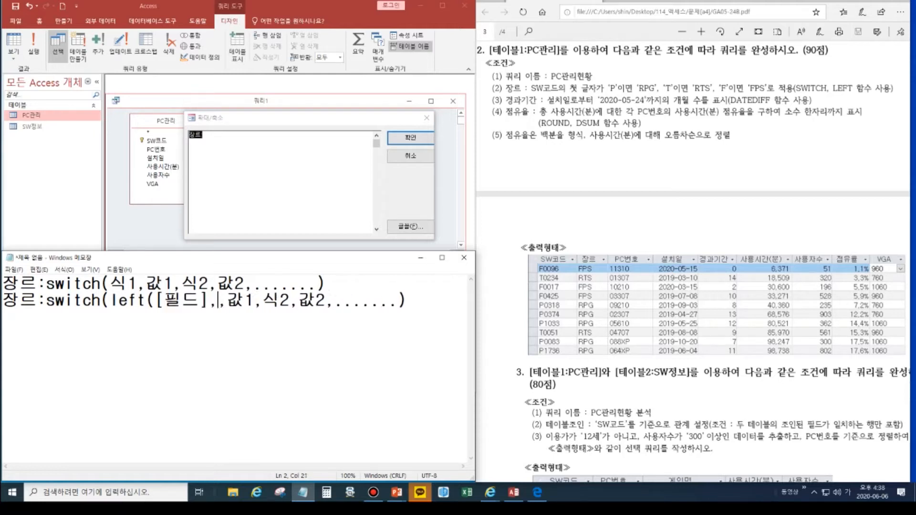
text(1)
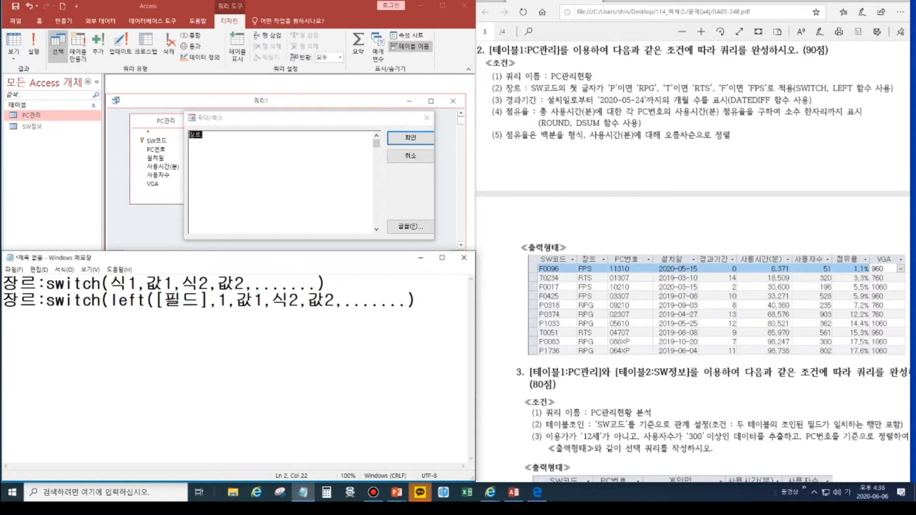
text())
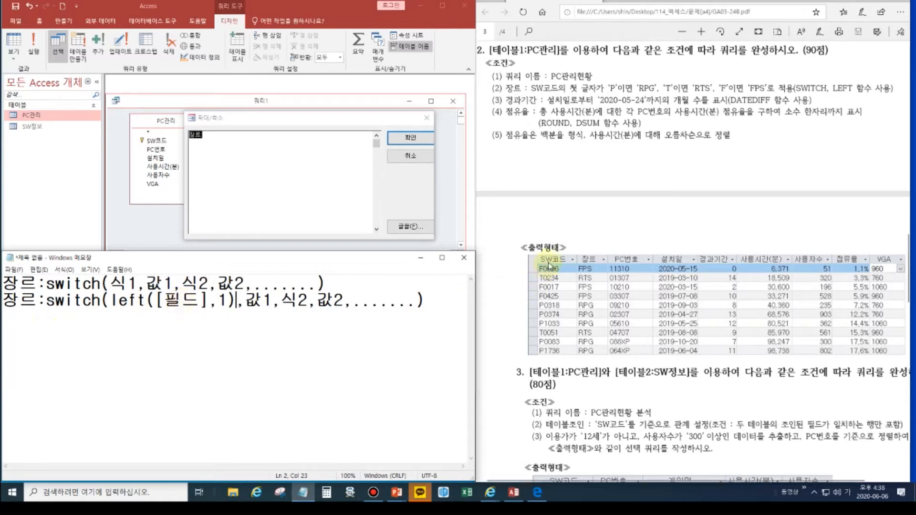
click(182, 304)
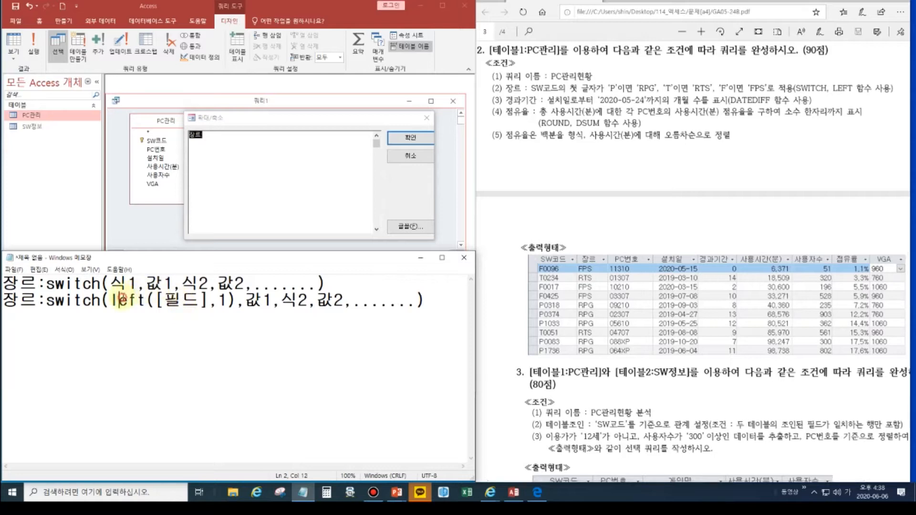
click(226, 301)
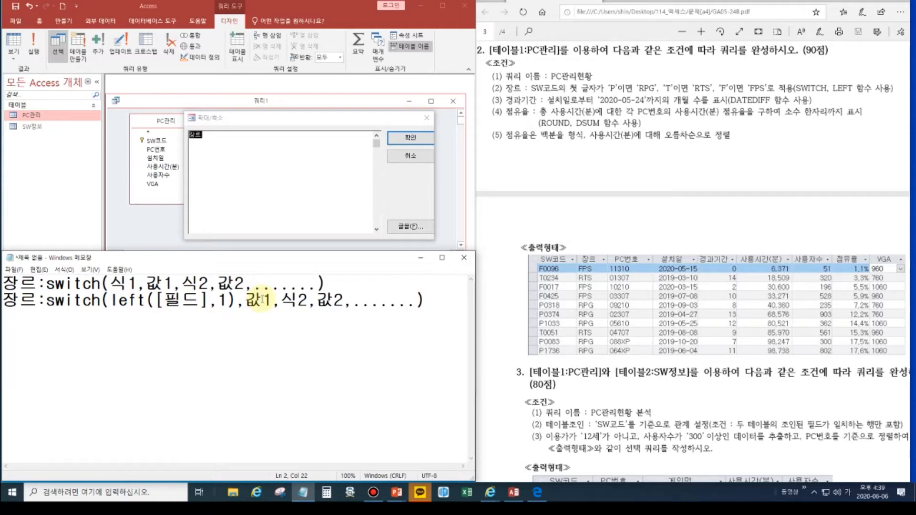
- Add the comparison =P directly after left([필드],1) on the second line
click(233, 301)
text(=)
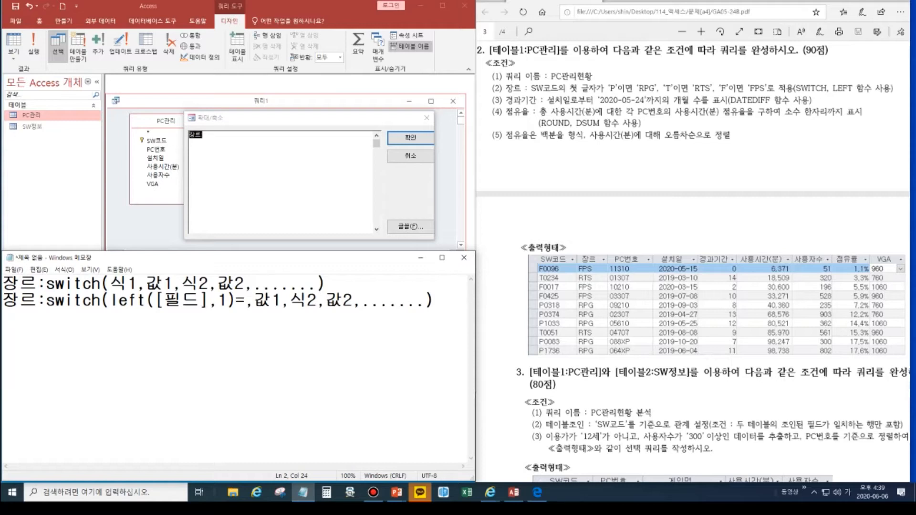
text(ㅔ)
key(BackSpace)
key(Hangul)
text(p)
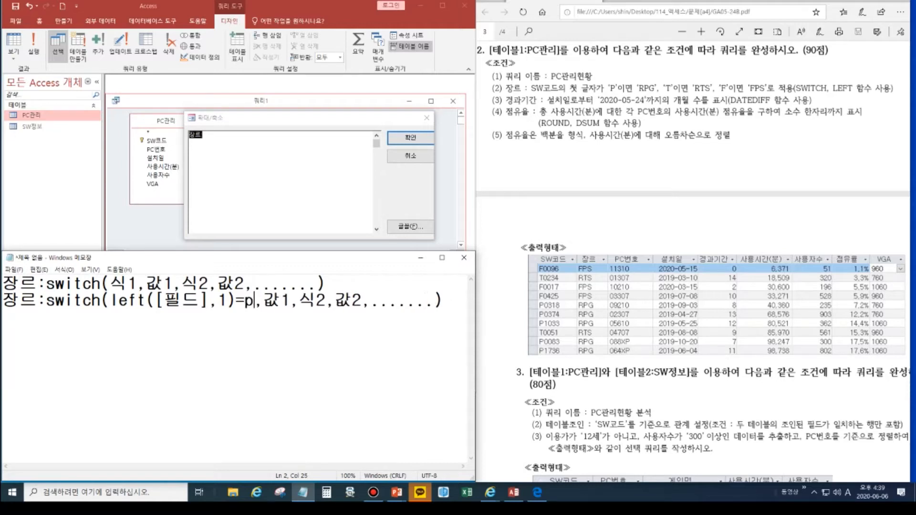
key(BackSpace)
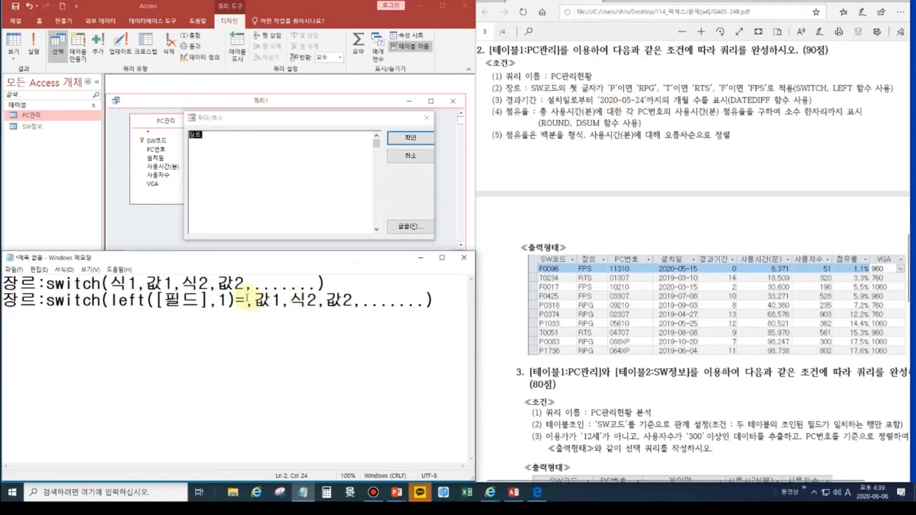
text(P)
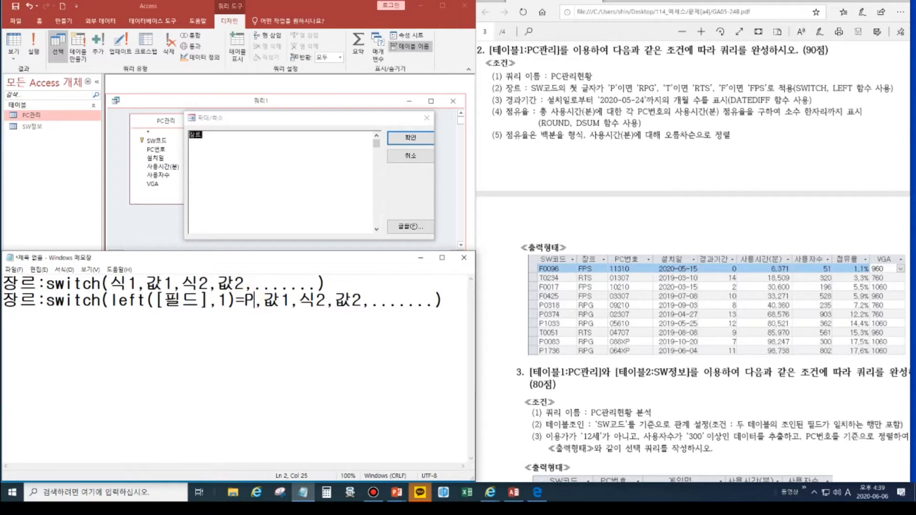
- Enclose the compared letter in single quotes, giving left([필드],1)='P'
click(244, 307)
text(")
click(263, 301)
text(")
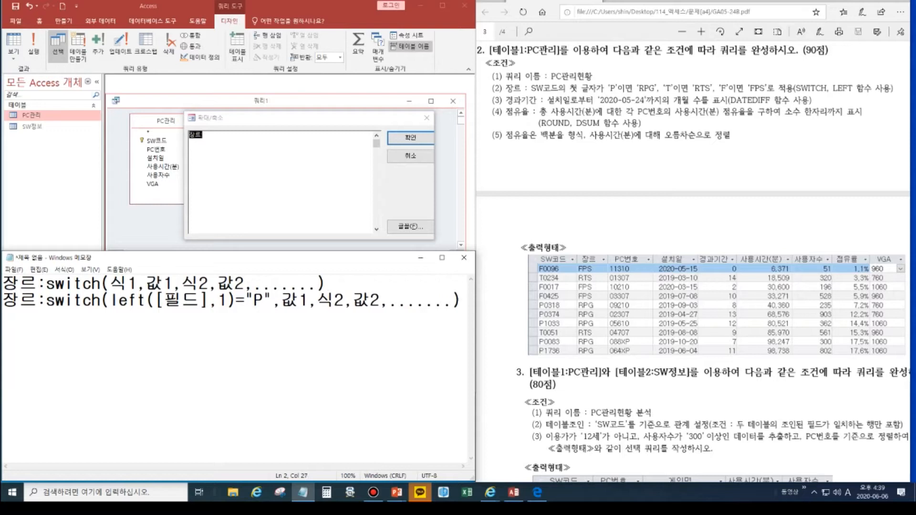
key(BackSpace)
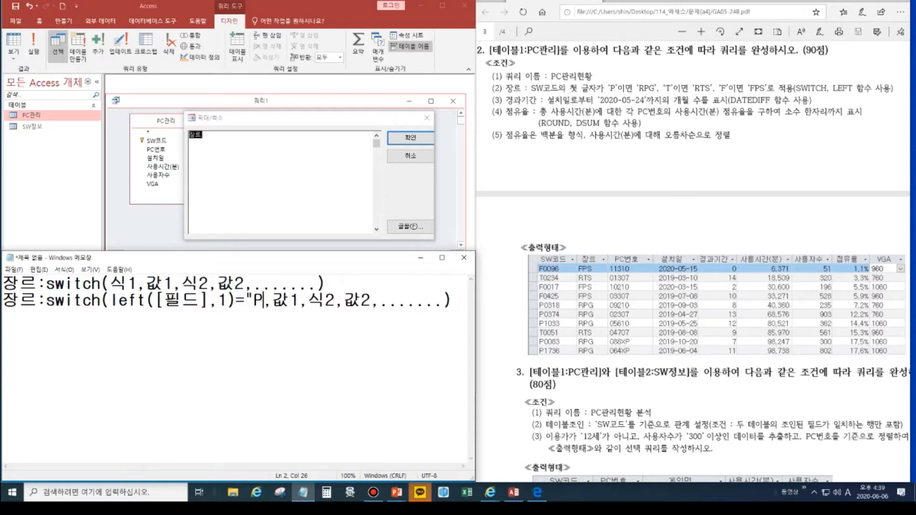
key(BackSpace)
text('P')
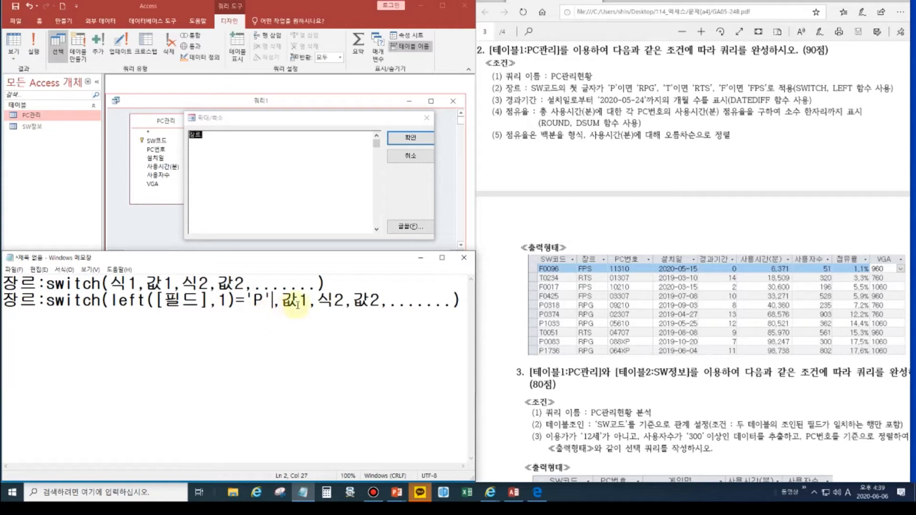
- Replace 값1 on the second line with the value 'RPG' in single quotes
drag(281, 302, 309, 303)
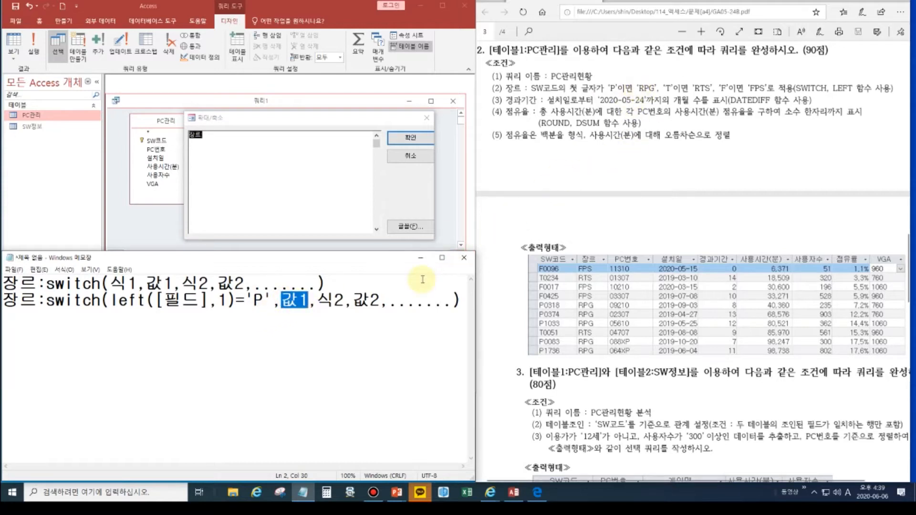
text(RPG)
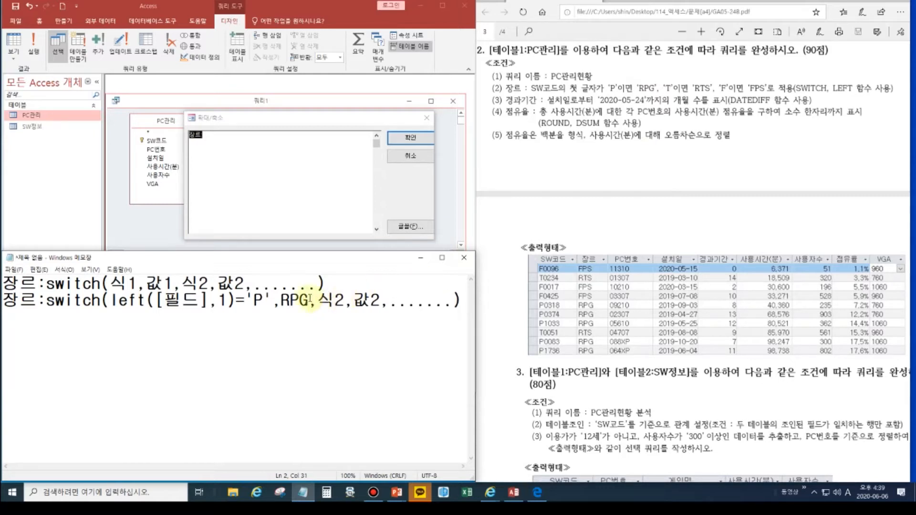
click(282, 308)
text(')
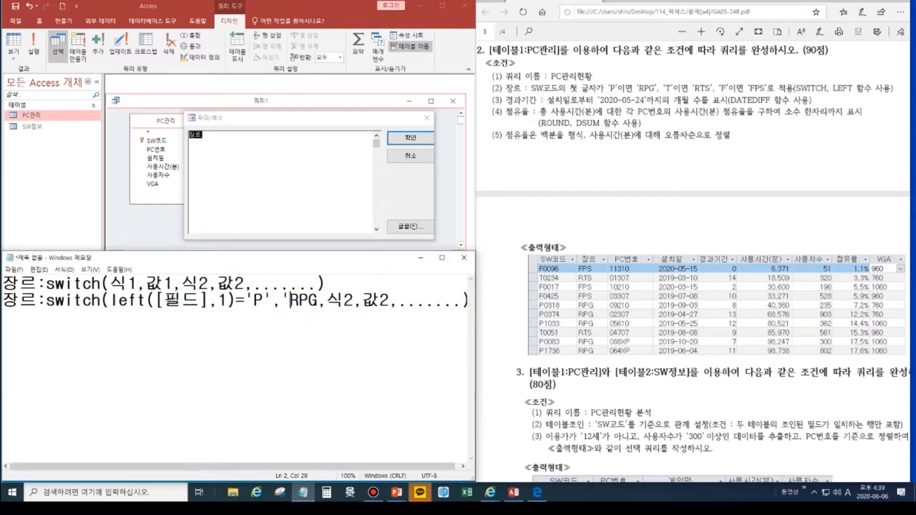
click(319, 301)
text(')
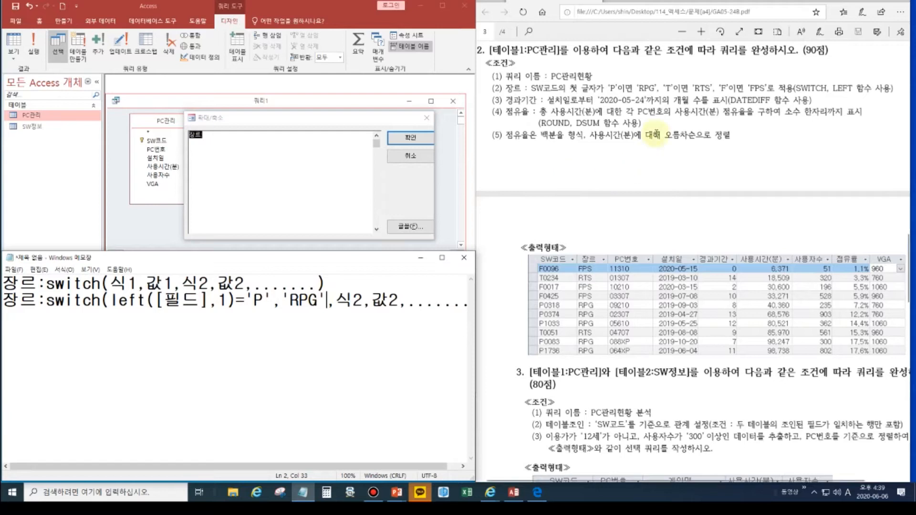
- Move the remaining 식2,값2,.......) arguments onto an indented third line
click(671, 90)
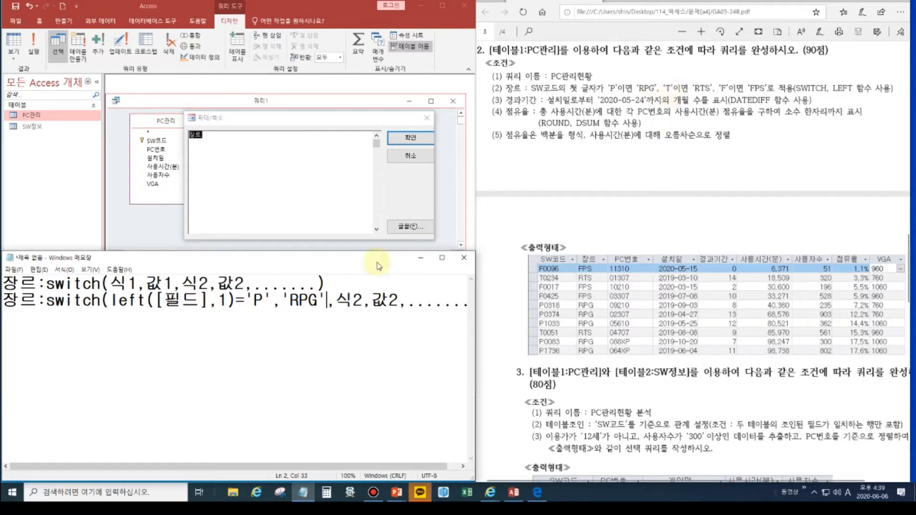
click(336, 305)
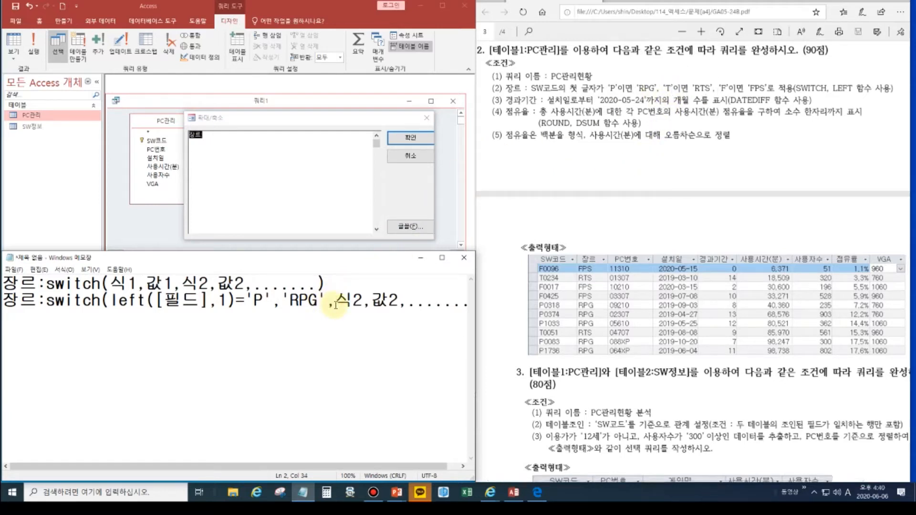
key(Return)
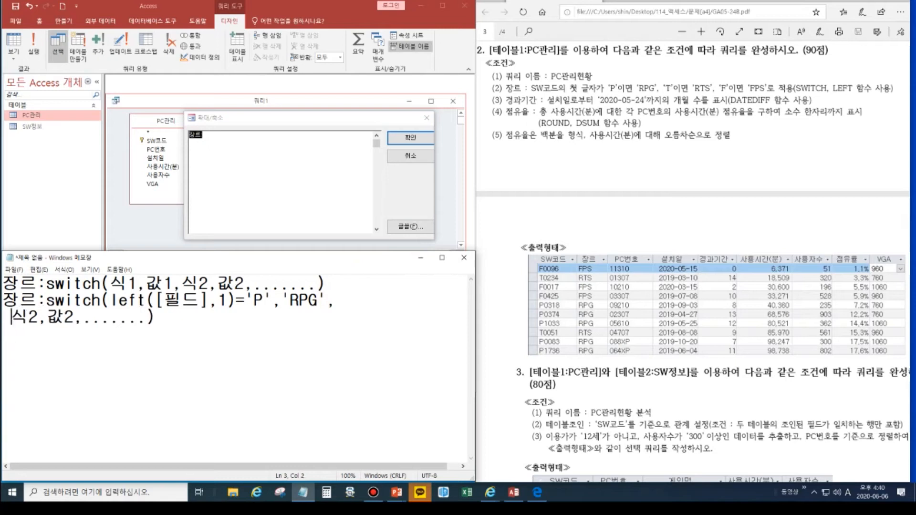
key(BackSpace)
key(BackSpace)
key(BackSpace)
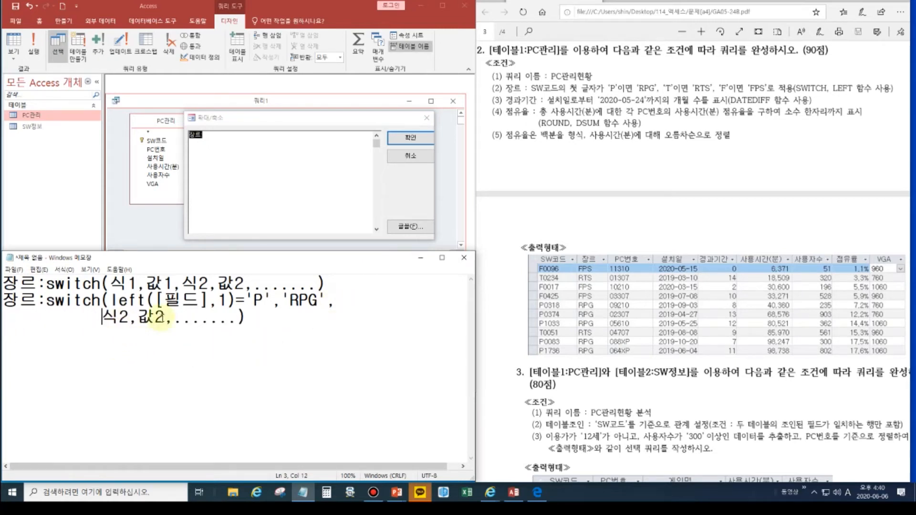
- Delete the 식2,값2,.......) remainder and close the switch expression with a parenthesis right after 'RPG'
drag(93, 317, 254, 322)
key(BackSpace)
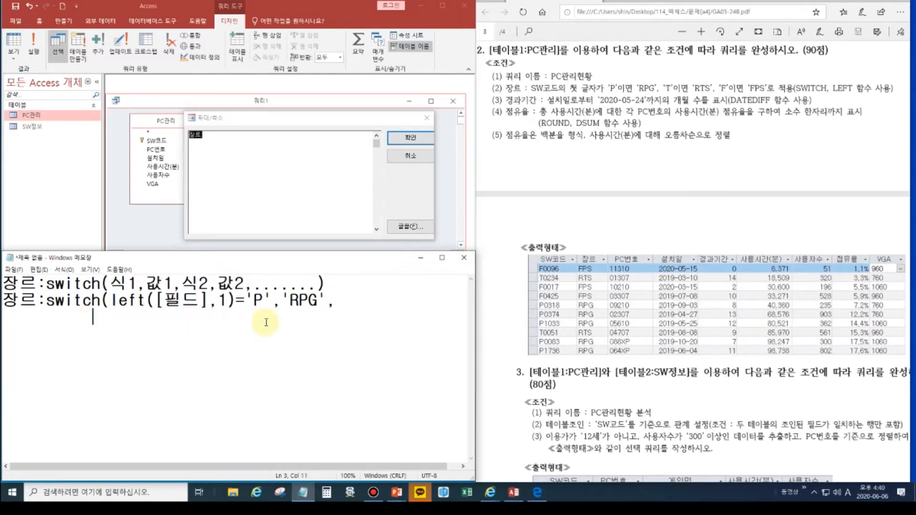
click(340, 300)
text())
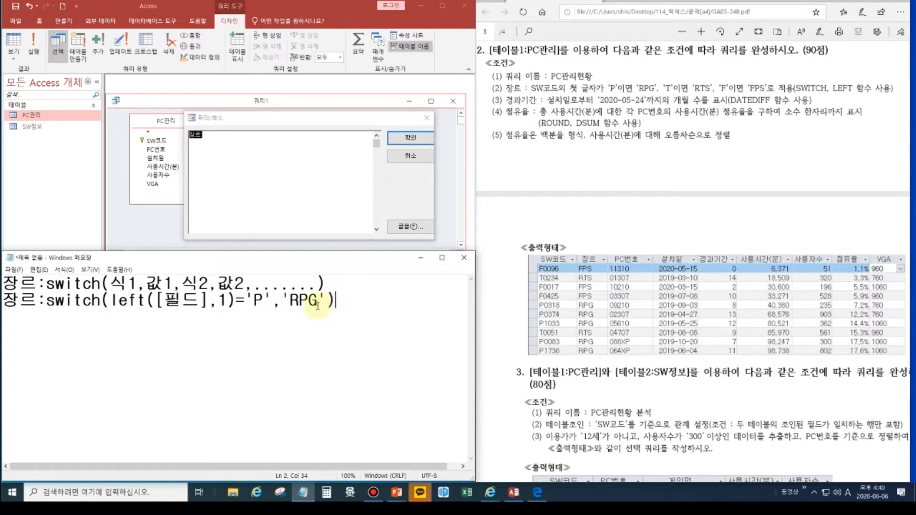
- Replace the placeholder 필드 in the left function with the field name SW코드
double_click(190, 301)
drag(190, 302, 197, 302)
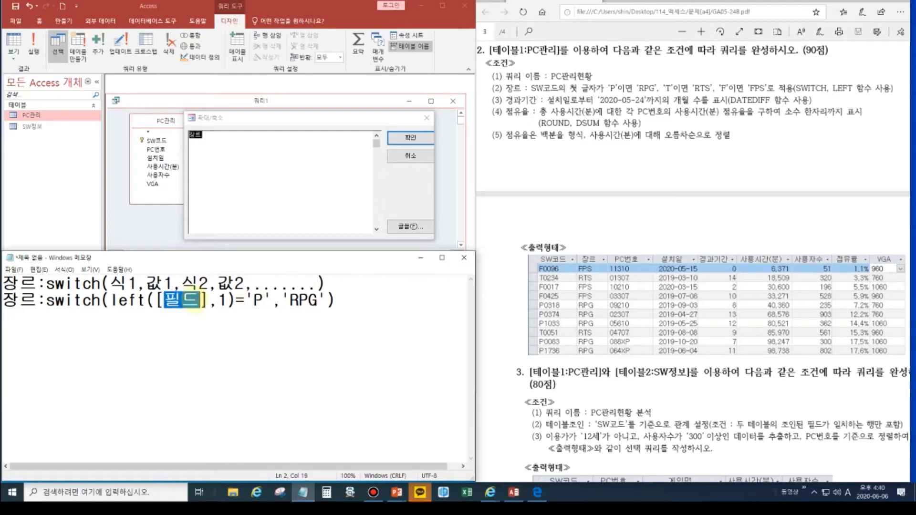
text(SW코드)
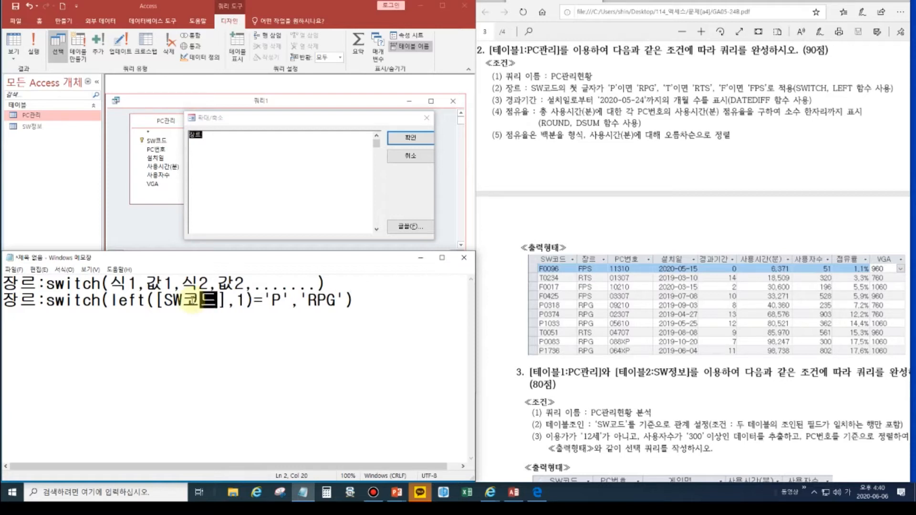
key(Left)
key(Left)
key(Left)
key(Left)
key(Left)
key(Left)
key(Left)
key(Left)
click(244, 300)
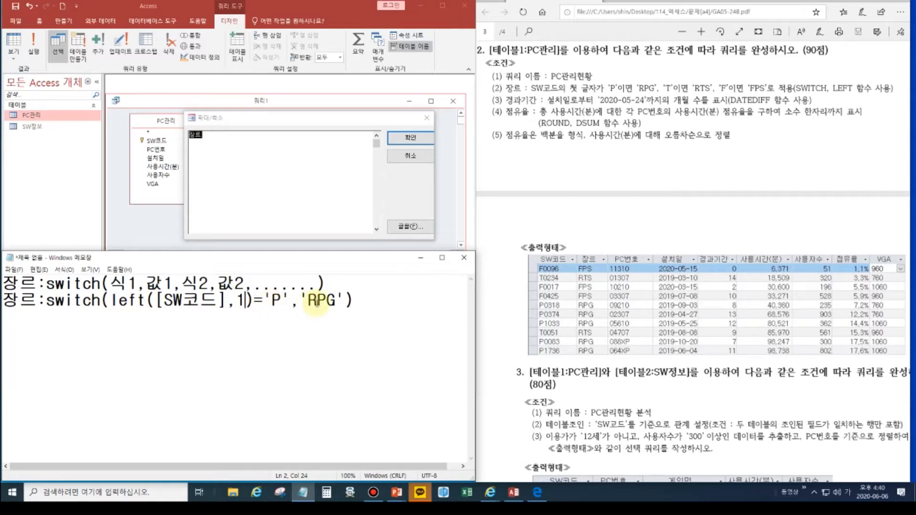
- Copy the line 장르:switch(left([SW코드],1)='P','RPG') into the Access Zoom editor in place of 장르 and confirm the field expression
drag(374, 303, 9, 304)
key(ctrl+c)
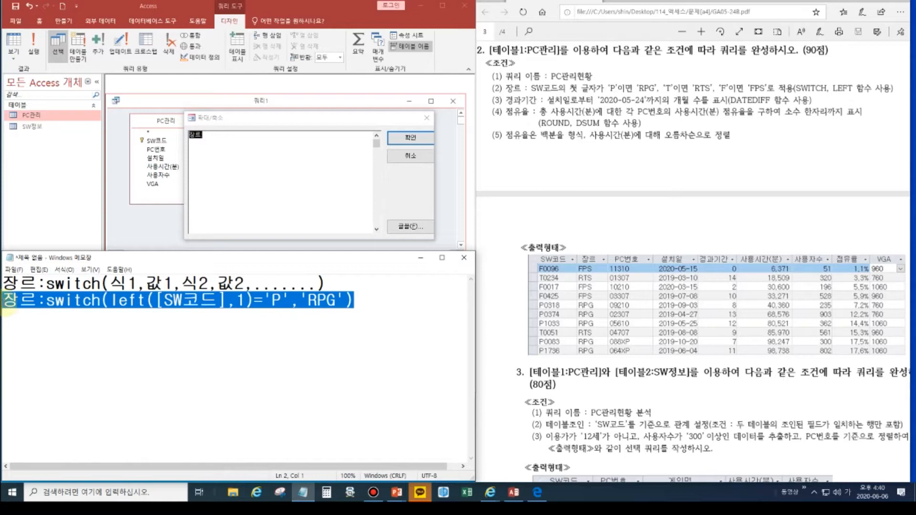
click(206, 135)
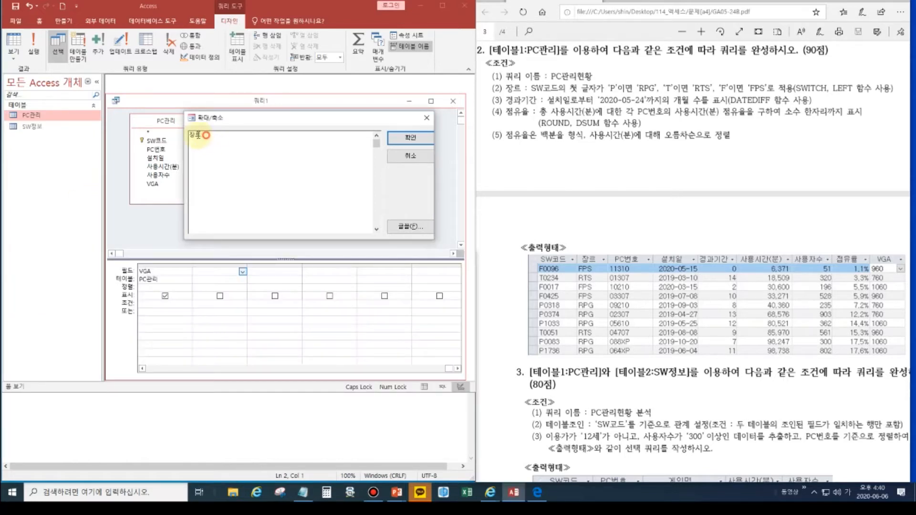
key(ctrl+v)
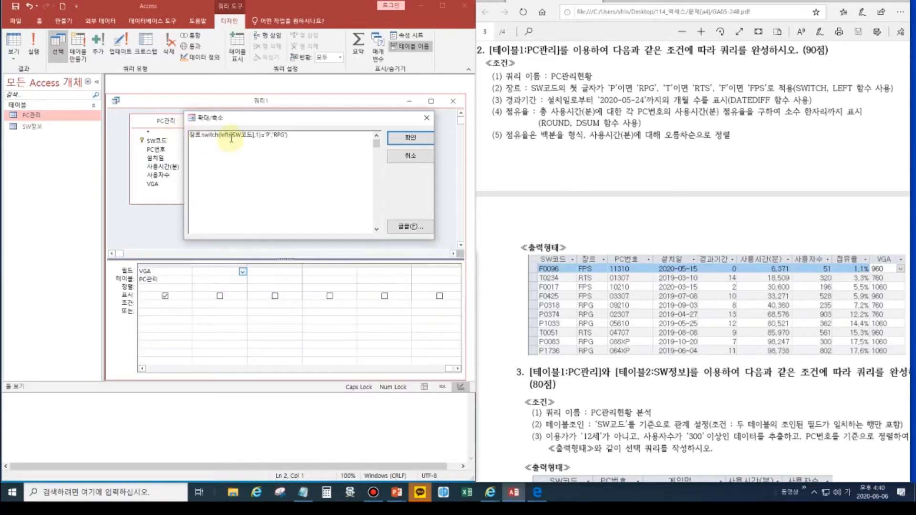
click(410, 138)
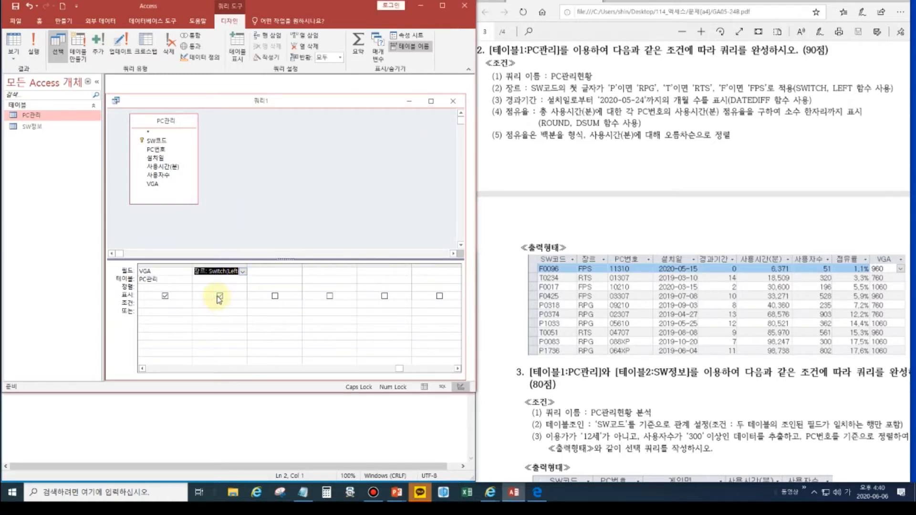
click(217, 281)
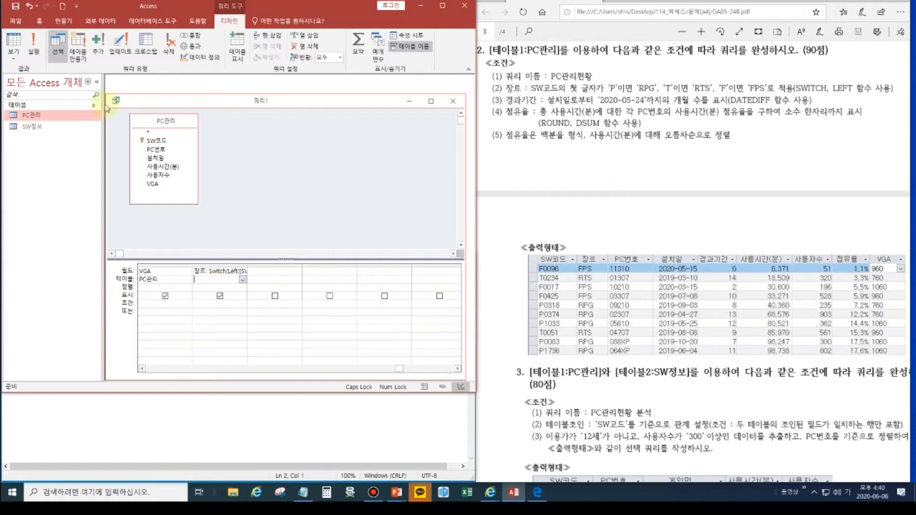
- Show the query results, check the 장르 values of the SW코드 entries starting with P, and return to the query design
click(18, 45)
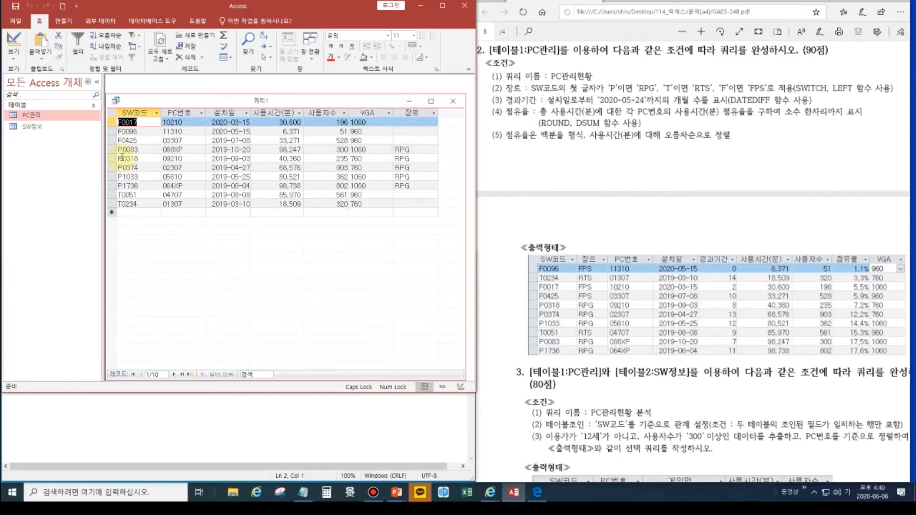
click(907, 4)
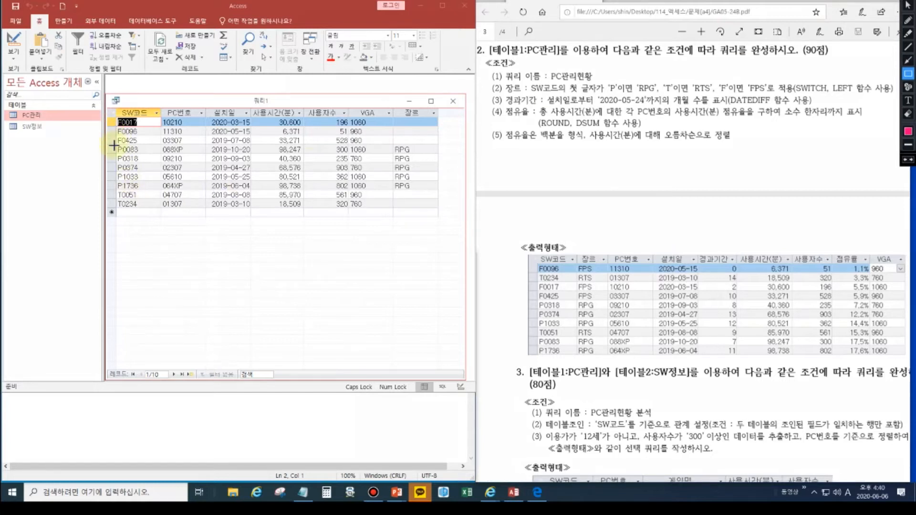
drag(116, 149, 125, 189)
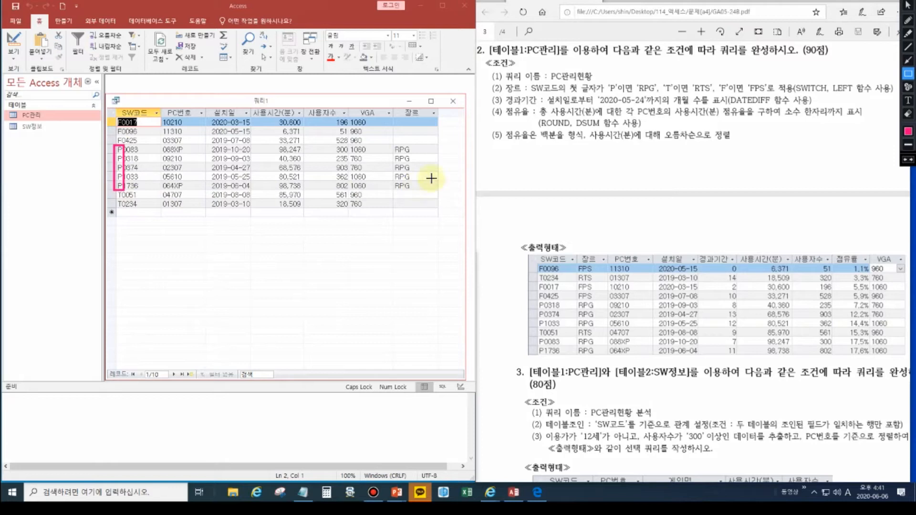
drag(394, 143, 419, 192)
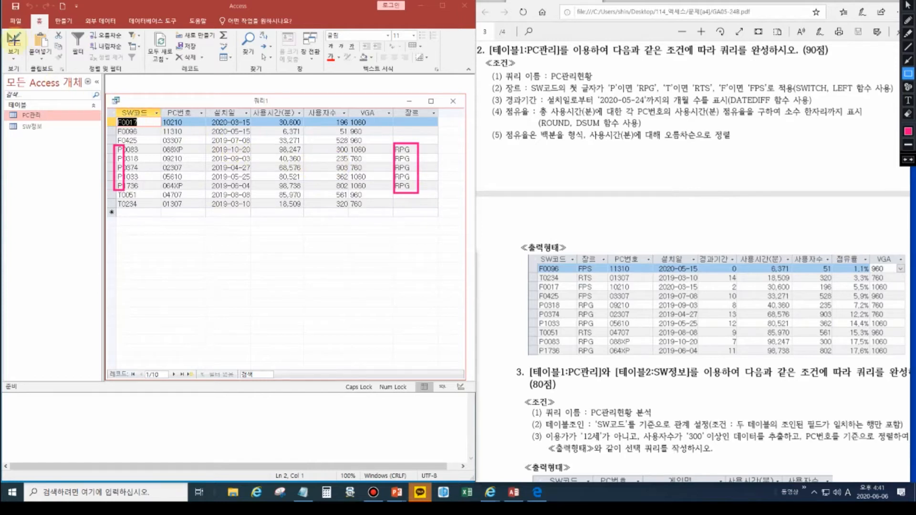
key(Escape)
click(14, 44)
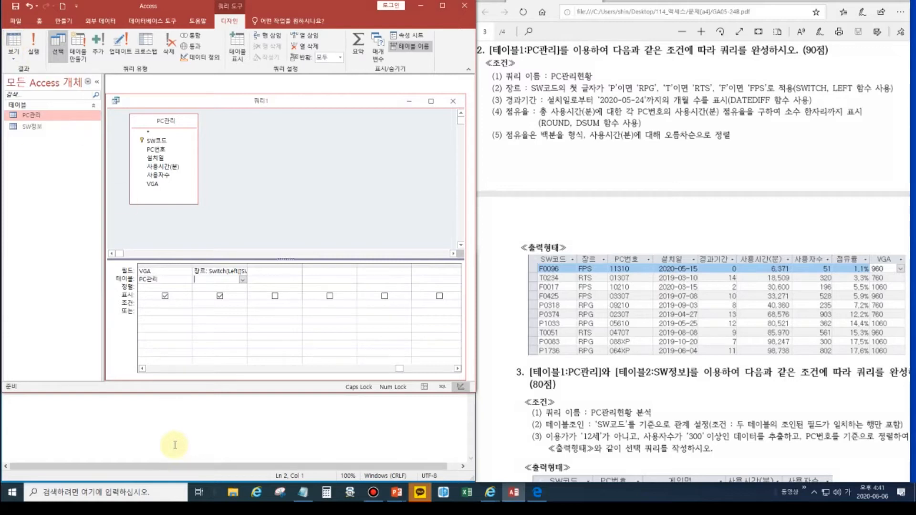
- In Notepad, copy the pair left([SW코드],1)='P','RPG' and add a comma after 'RPG' in the switch expression
click(172, 423)
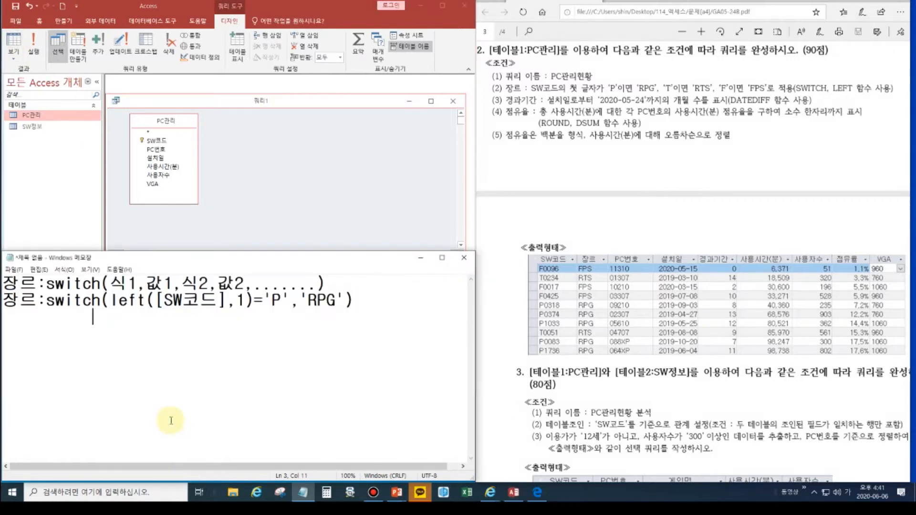
click(110, 305)
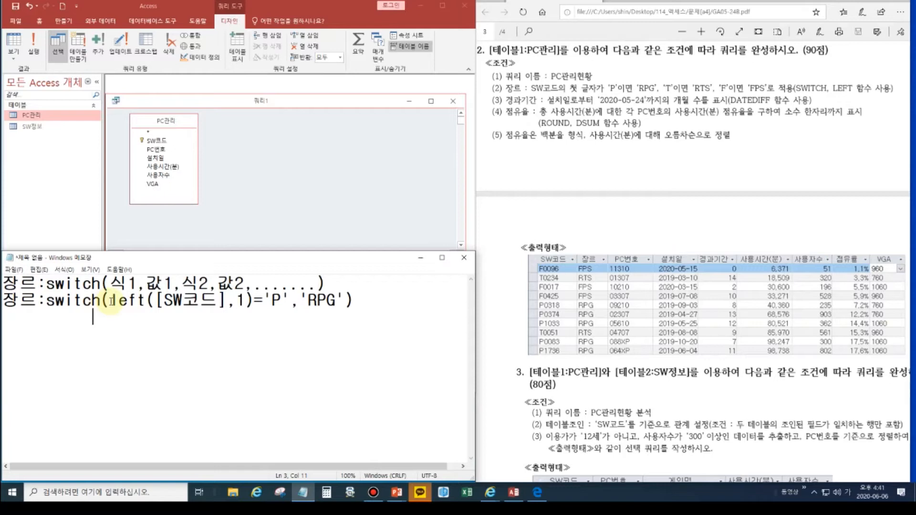
drag(109, 301, 345, 301)
key(ctrl+c)
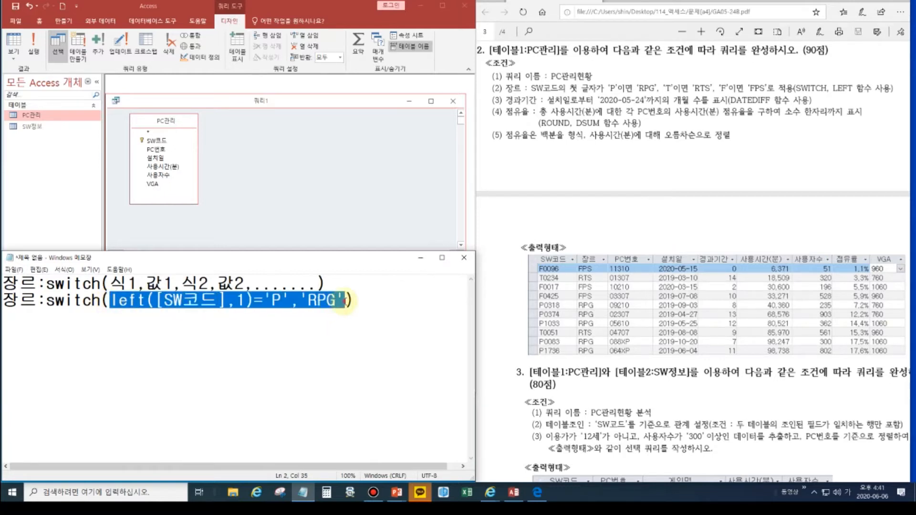
click(347, 300)
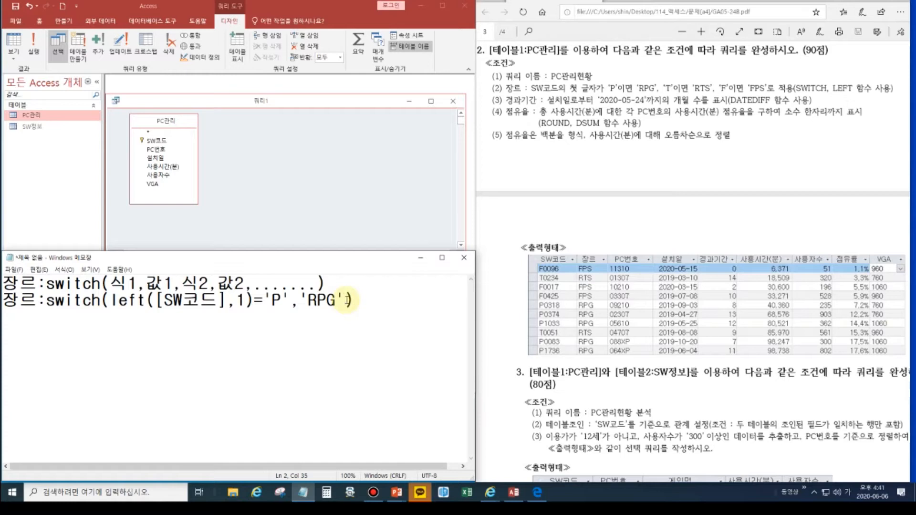
text(,)
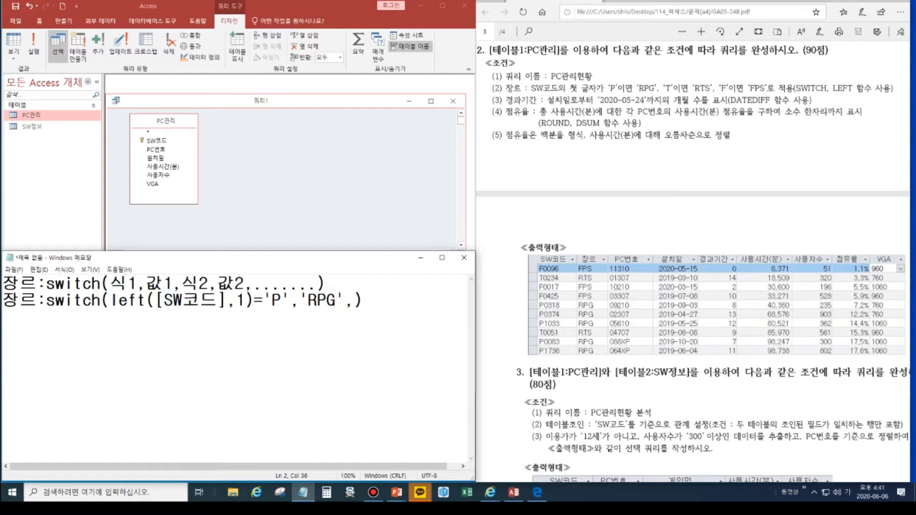
- Move the closing parenthesis three lines down and paste the copied left condition, indented, on the line below the first condition
key(Return)
key(Return)
key(Return)
click(63, 316)
key(BackSpace)
key(BackSpace)
key(BackSpace)
key(BackSpace)
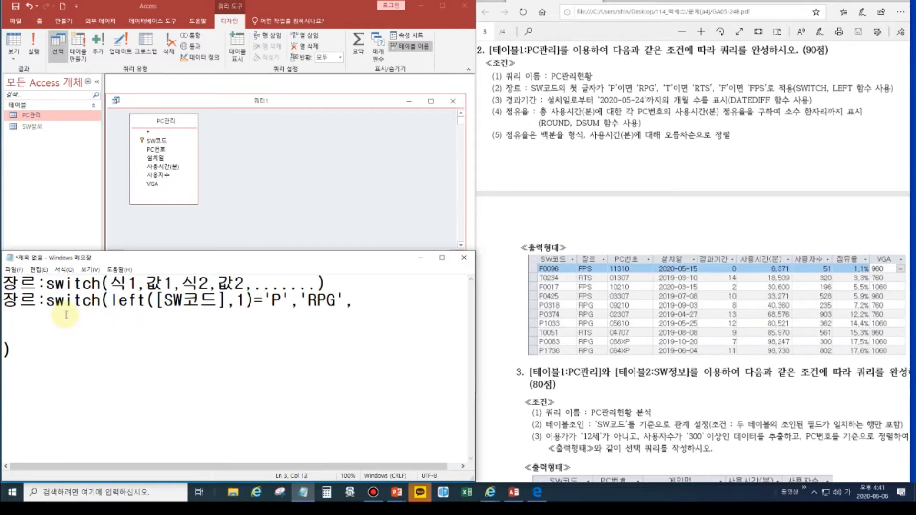
key(ctrl+v)
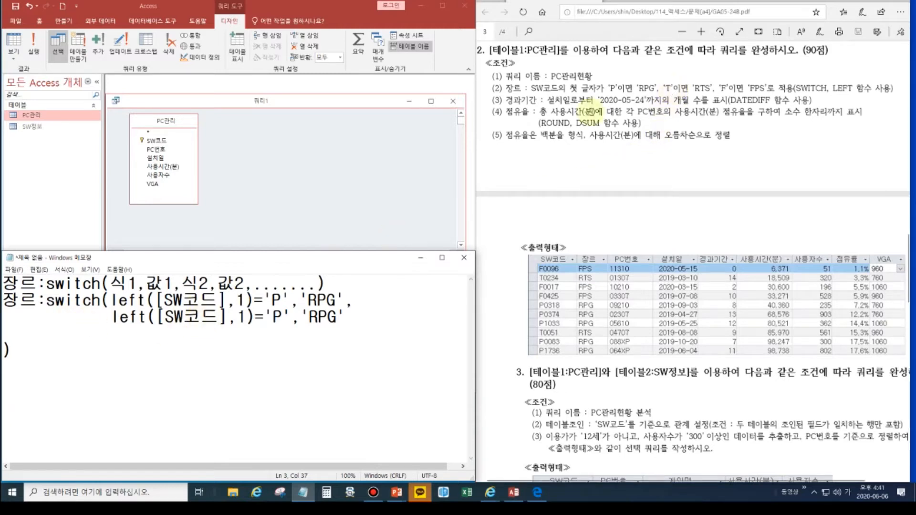
- Change the second condition's letter to 'T' and its value to 'RTS'
double_click(278, 316)
text(ㅅ)
key(BackSpace)
key(Hangul)
text(T)
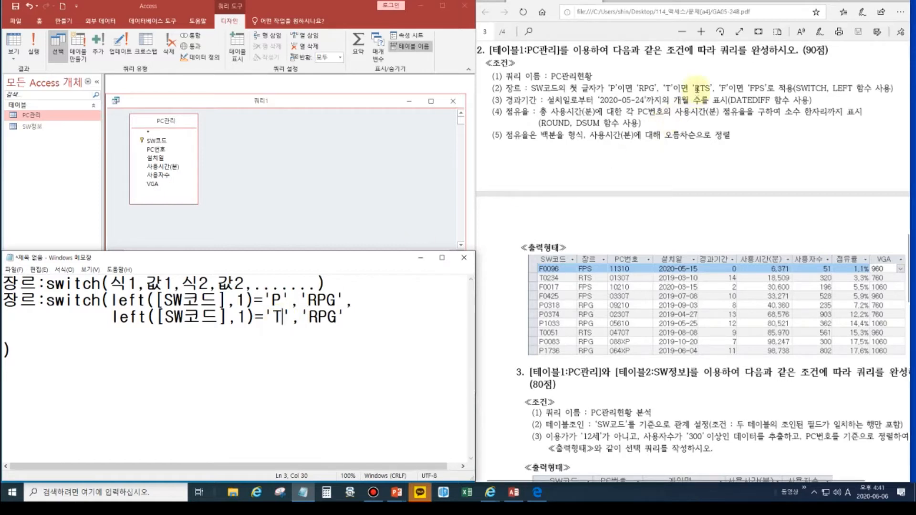
drag(317, 317, 324, 316)
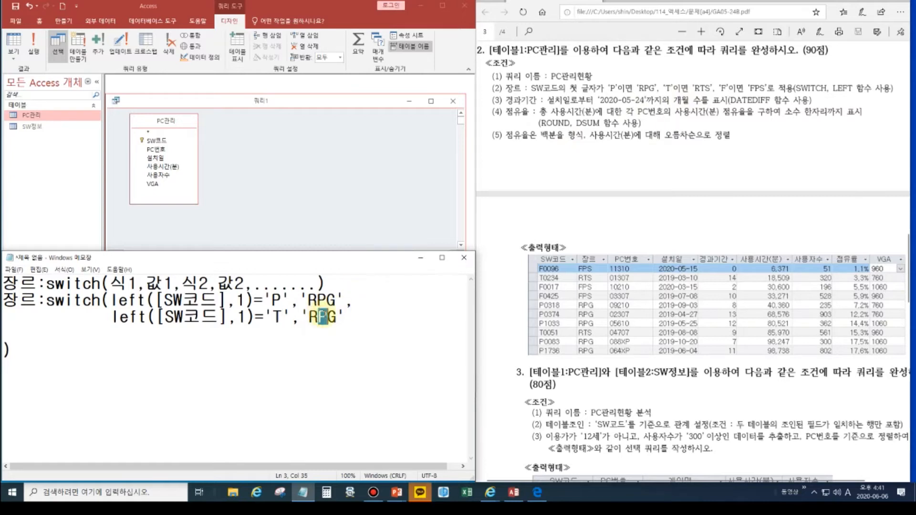
text(TS)
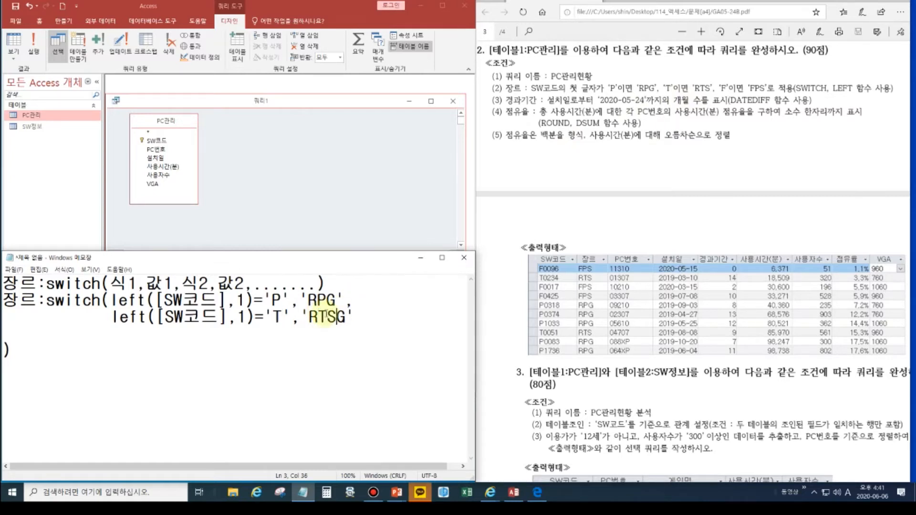
key(Delete)
- Paste a third condition line, change it to 'F','FPS', and add a comma after 'RTS'
click(135, 332)
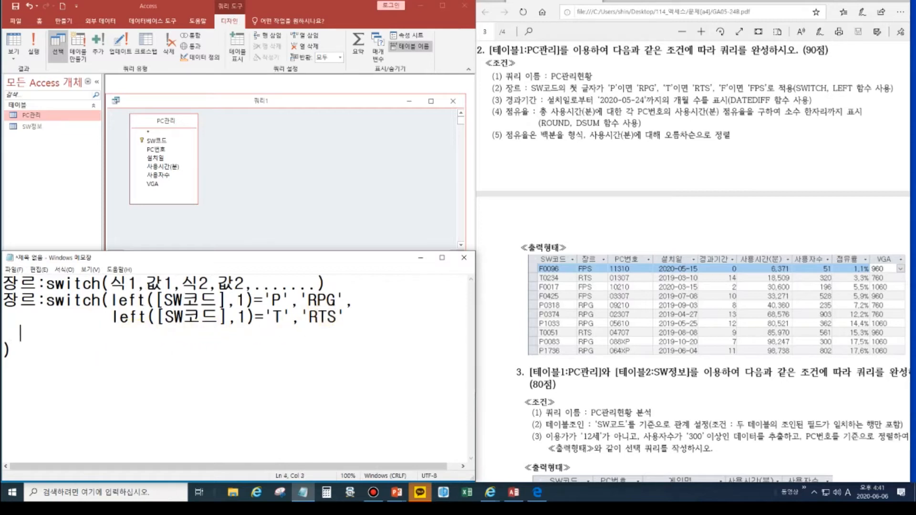
key(ctrl+v)
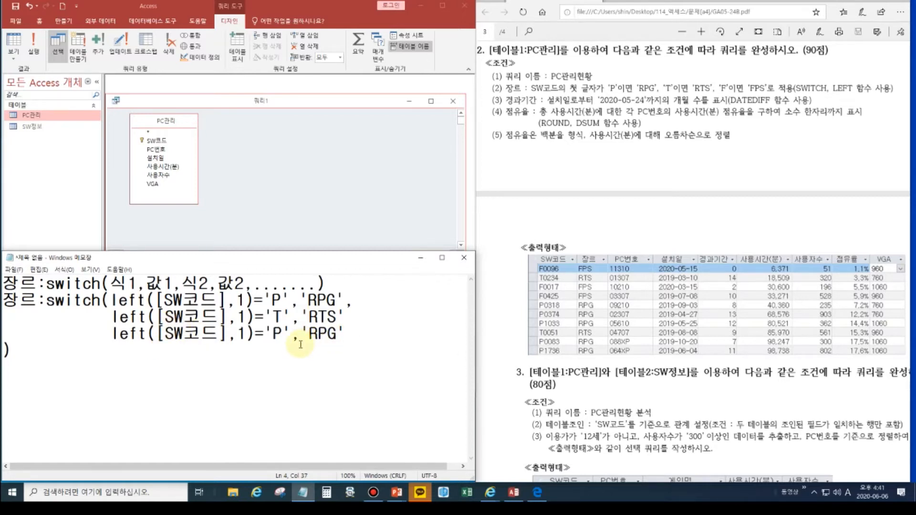
drag(271, 334, 279, 336)
text(F)
drag(309, 334, 321, 334)
drag(309, 334, 337, 334)
text(FPS)
click(349, 321)
text(,)
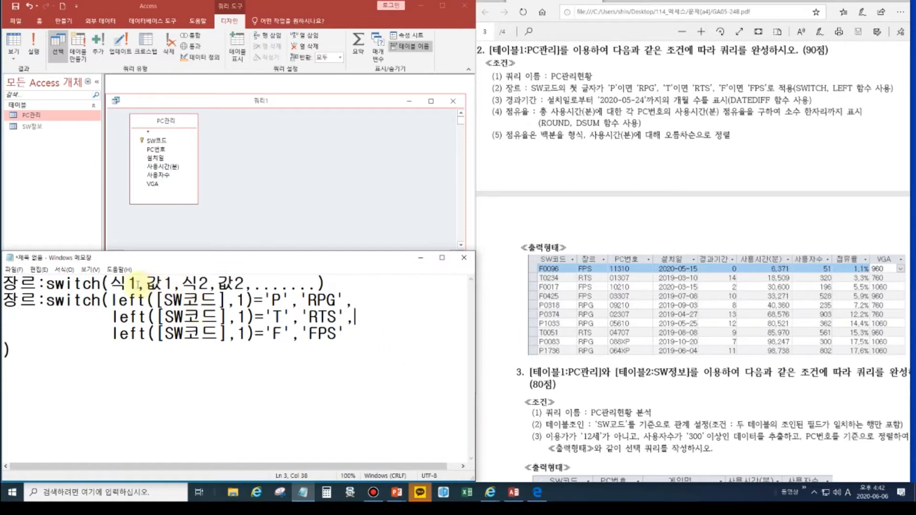
- Review the condition and value pairs and pull the closing parenthesis up to directly after 'FPS'
drag(138, 284, 181, 286)
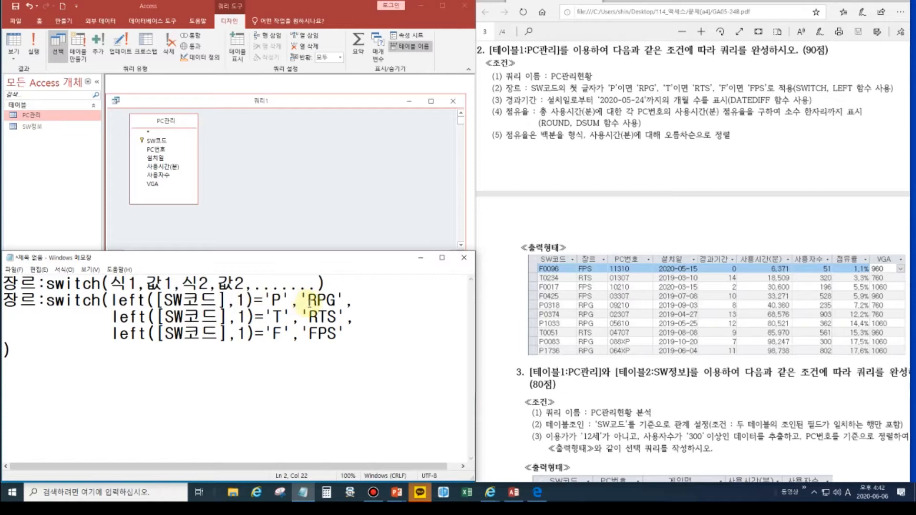
click(318, 300)
click(202, 334)
click(353, 330)
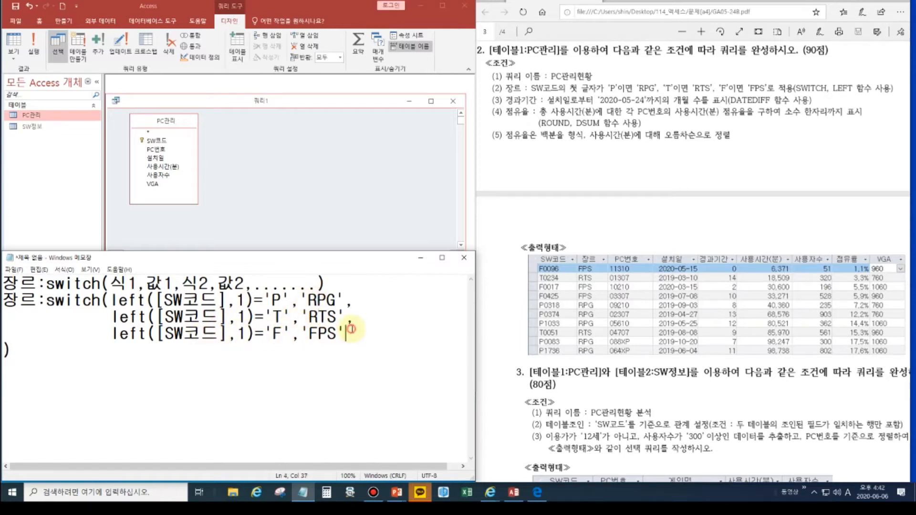
key(Delete)
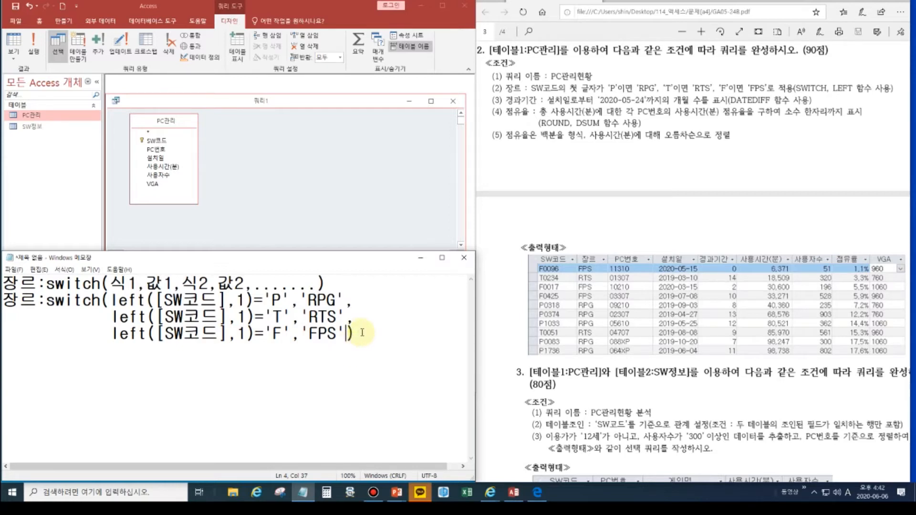
- Replace the 장르 field expression in the Access Zoom editor with the three-line switch expression from Notepad and confirm it
drag(355, 334, 2, 304)
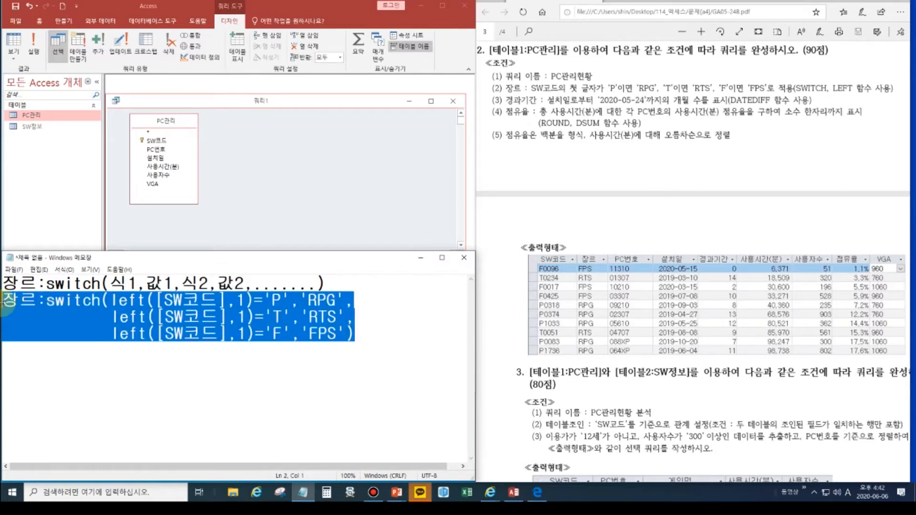
click(281, 220)
right_click(215, 270)
click(240, 357)
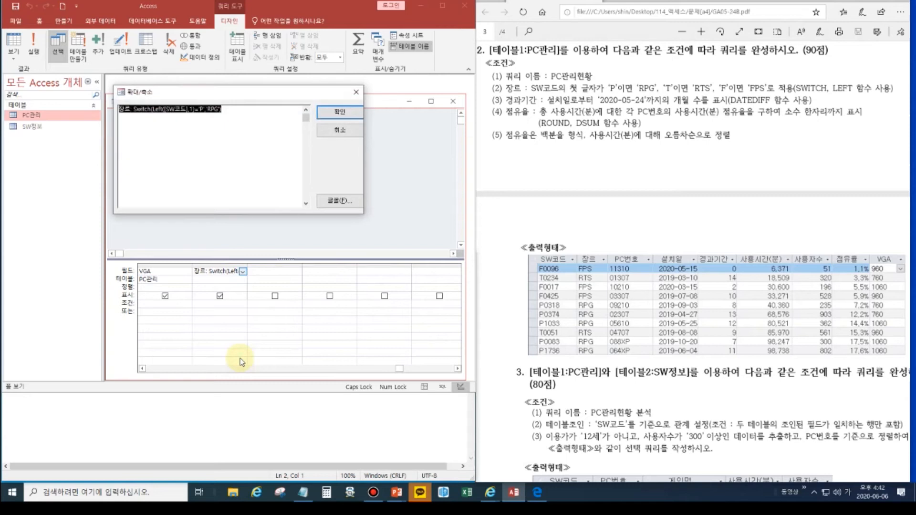
click(233, 116)
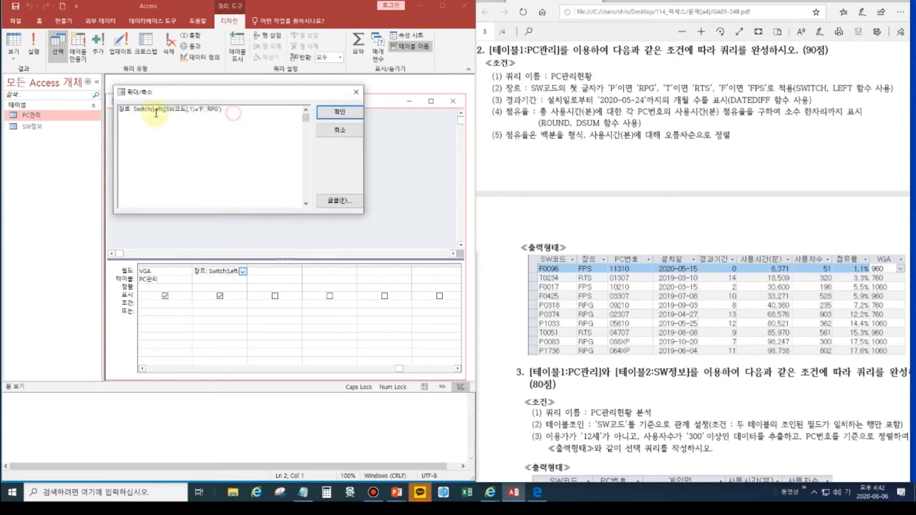
drag(224, 109, 109, 104)
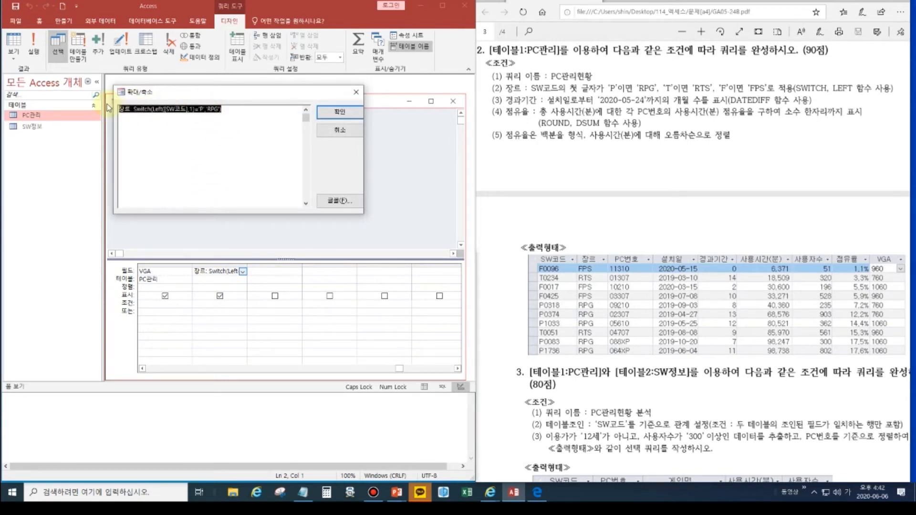
text(장르: switch(left([SW코드],1)='P','RPG', 	left([SW코드],1)='T','RTS', 	left([SW코드],1)='F','FPS'))
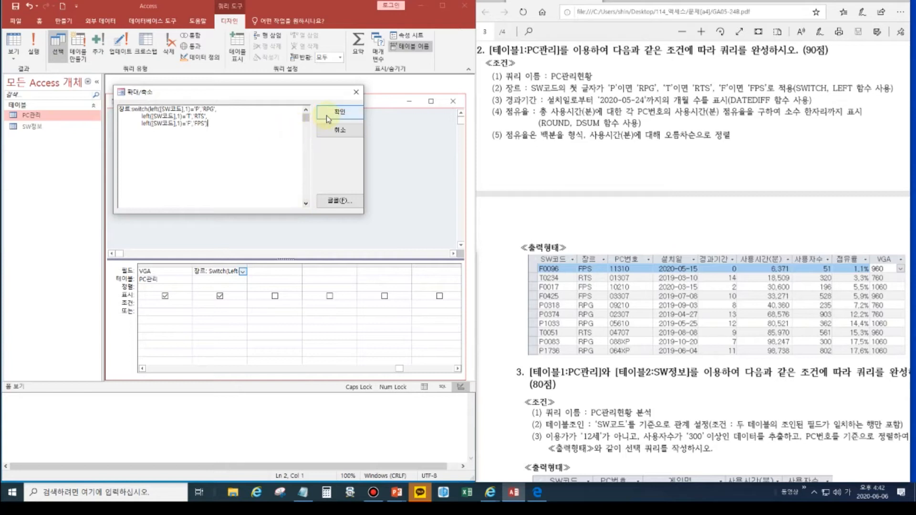
click(328, 116)
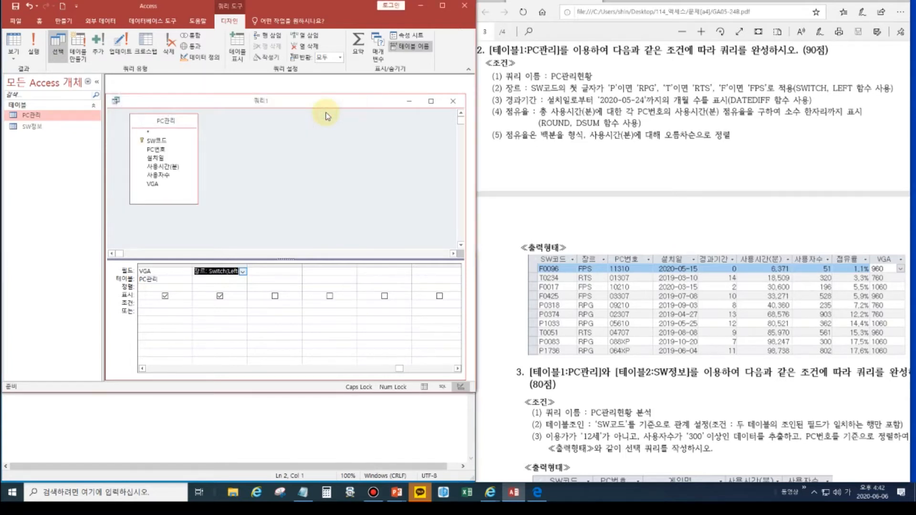
click(212, 280)
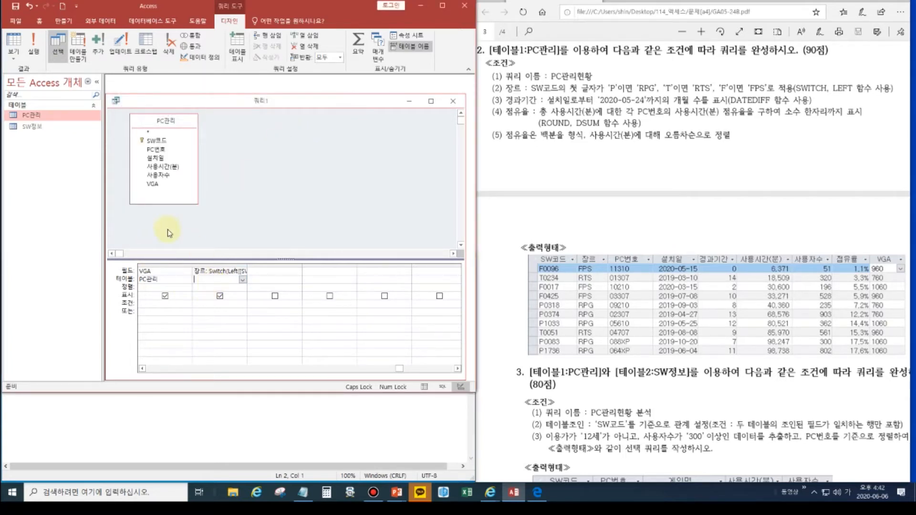
- Show the query results, check the 장르 values for SW코드 entries starting with T and F, and return to the query design
click(11, 40)
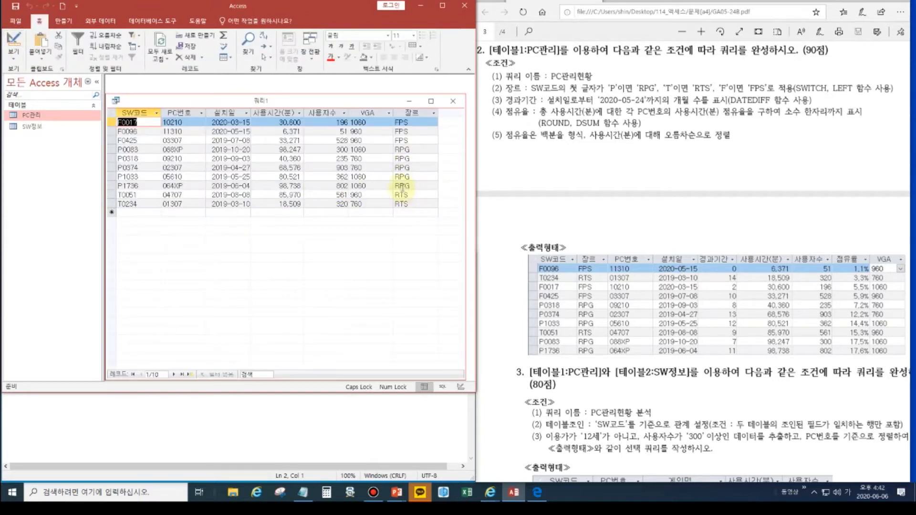
key(ctrl+alt+d)
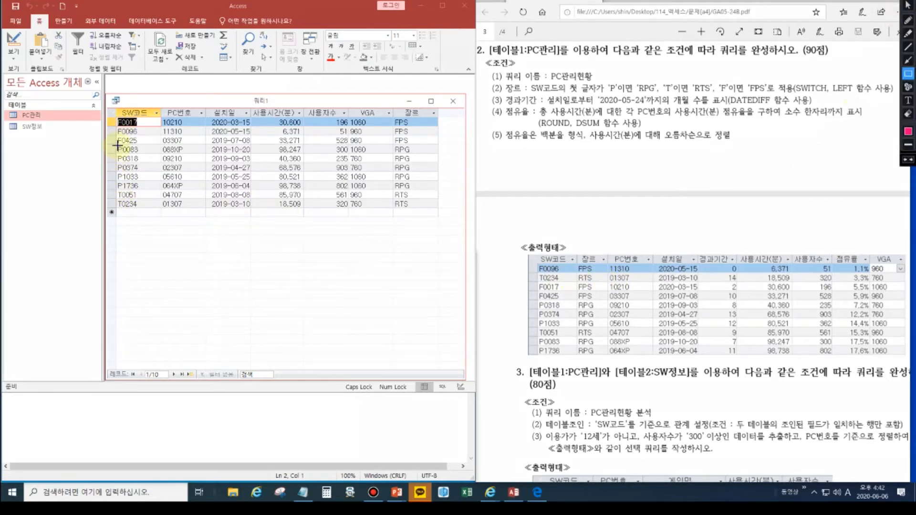
drag(116, 188, 125, 208)
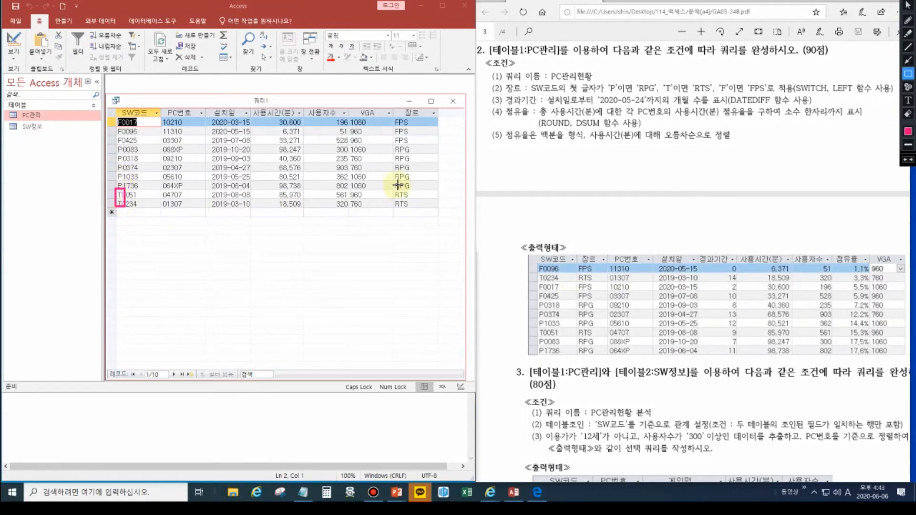
drag(393, 187, 411, 213)
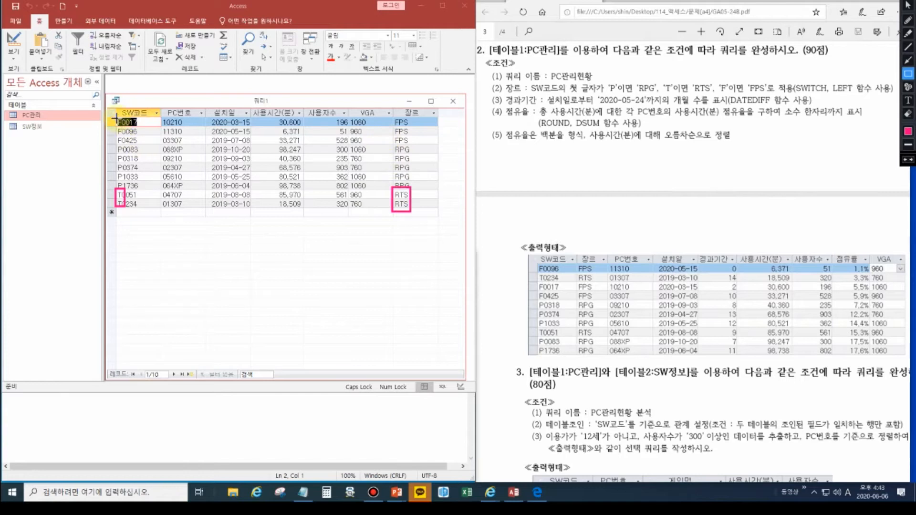
drag(116, 118, 124, 147)
drag(394, 118, 413, 145)
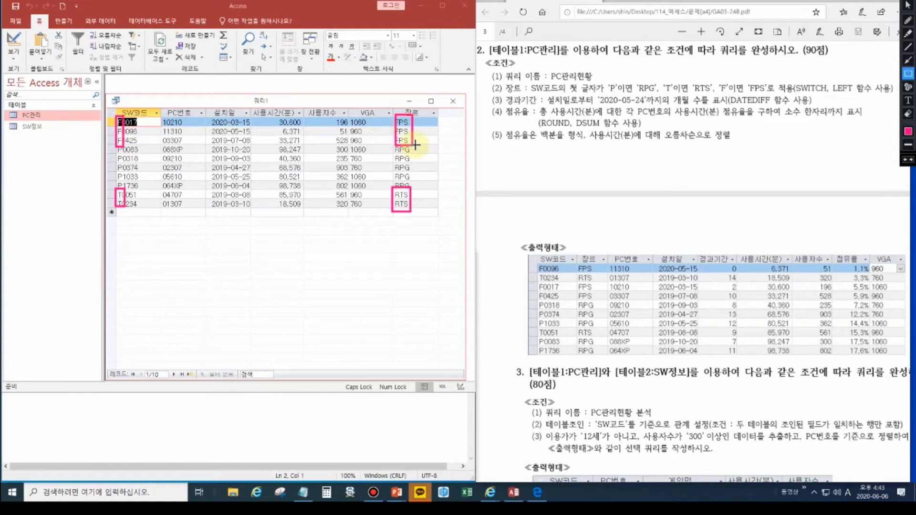
key(Escape)
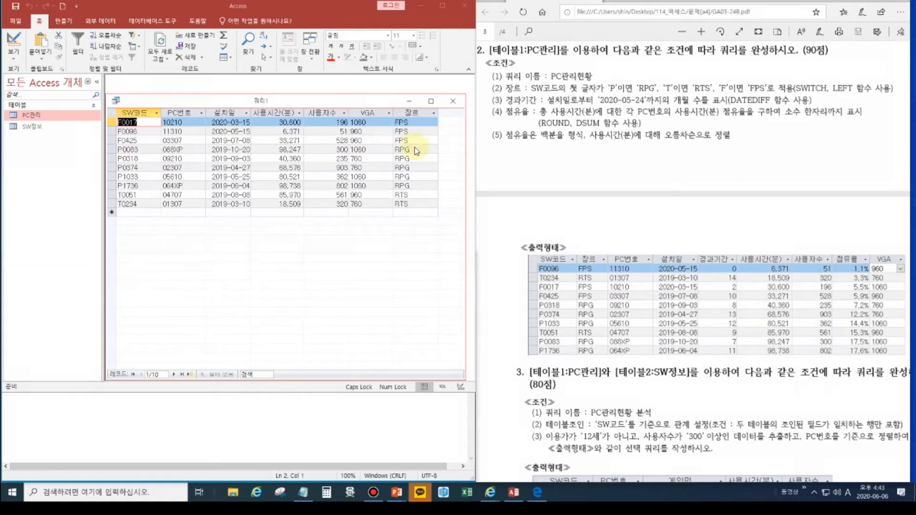
click(14, 43)
click(15, 43)
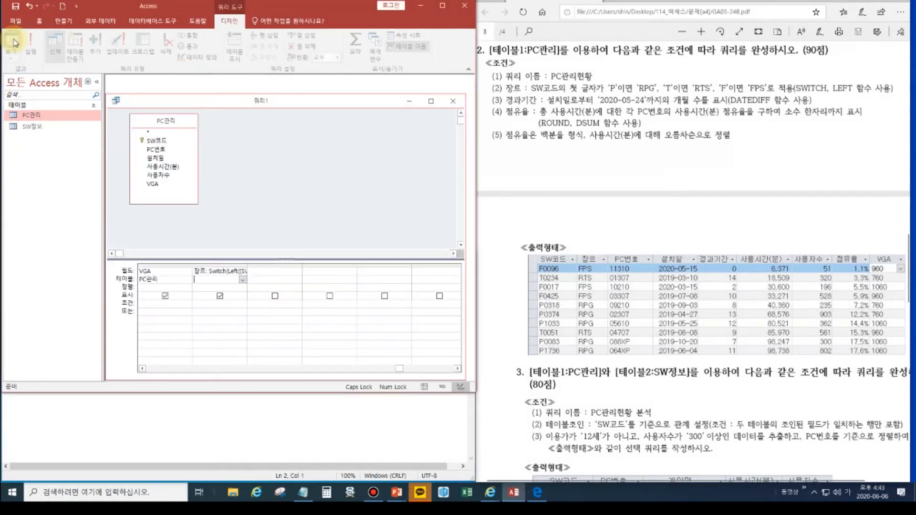
- Move the calculated 장르 column in the query design grid directly after SW코드, before PC번호
click(225, 265)
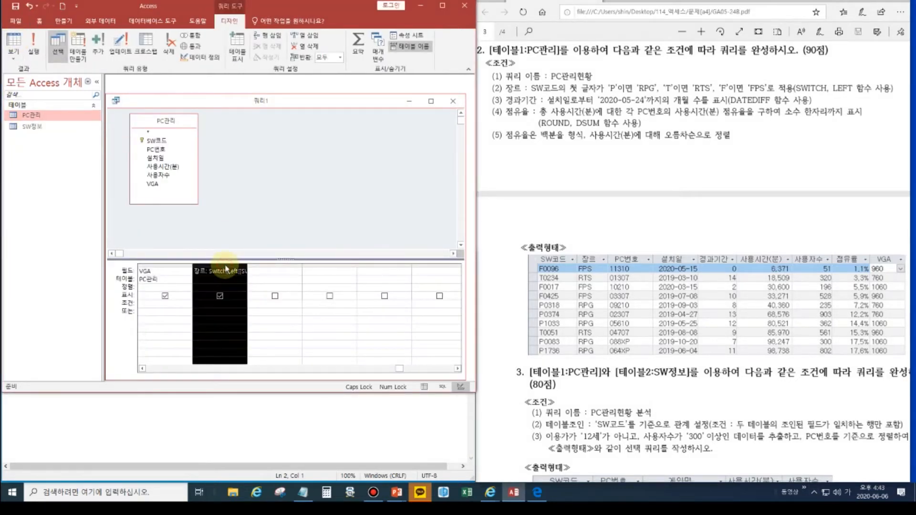
drag(476, 337, 657, 337)
drag(466, 312, 627, 313)
drag(531, 369, 226, 372)
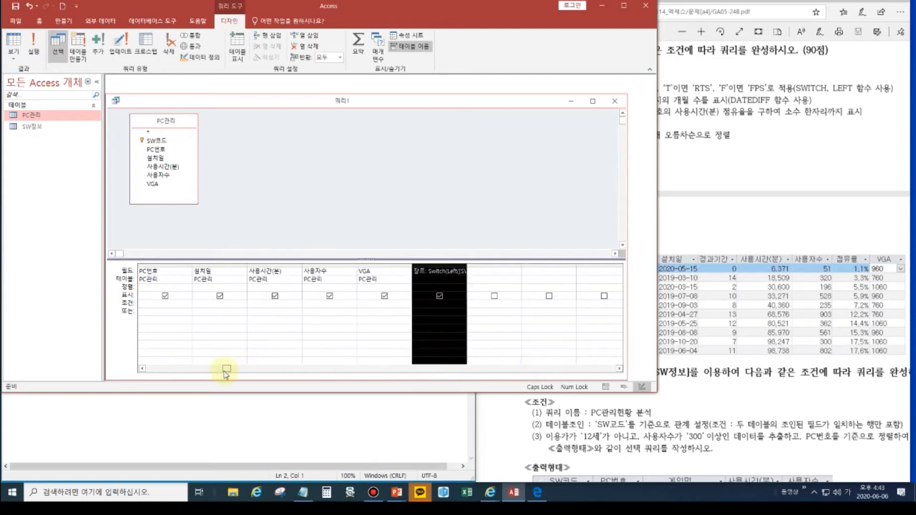
click(440, 267)
drag(440, 269, 205, 277)
drag(225, 370, 176, 373)
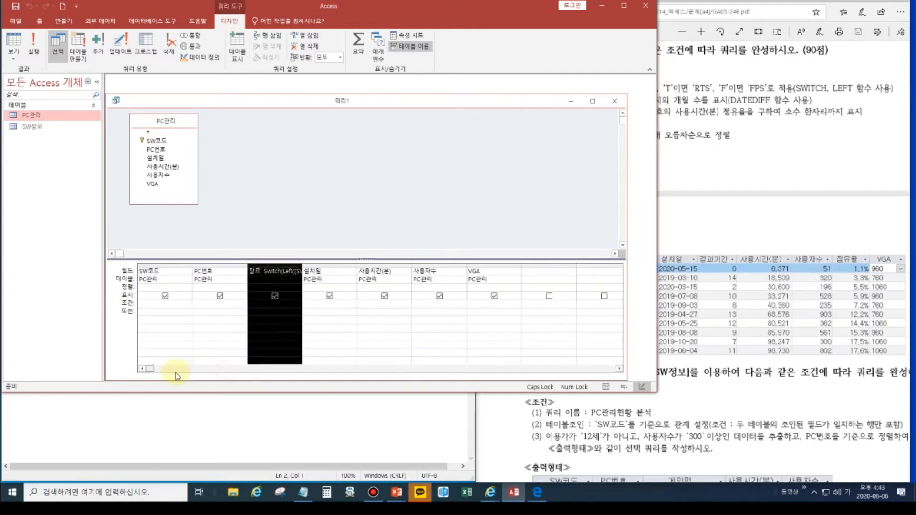
drag(266, 268, 199, 268)
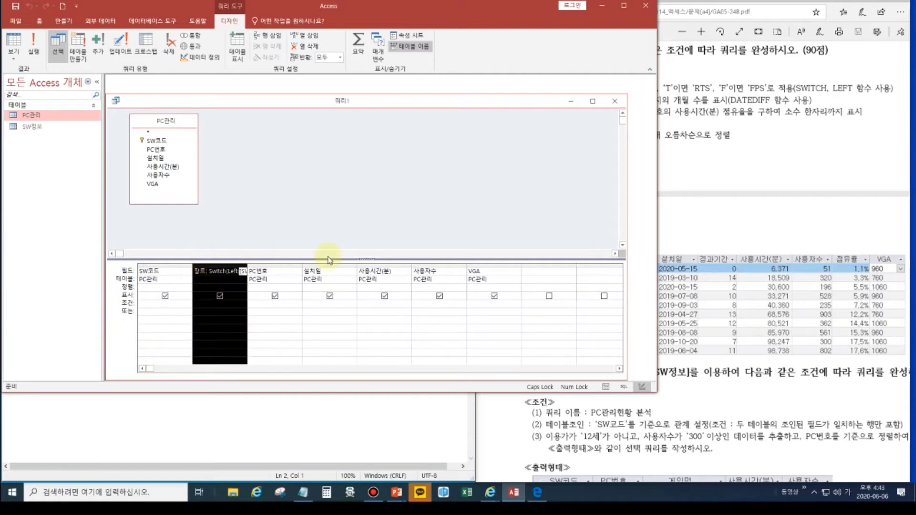
- Show the query results and compare the column order and 장르 values with the expected output in the PDF
drag(657, 244, 537, 244)
click(235, 274)
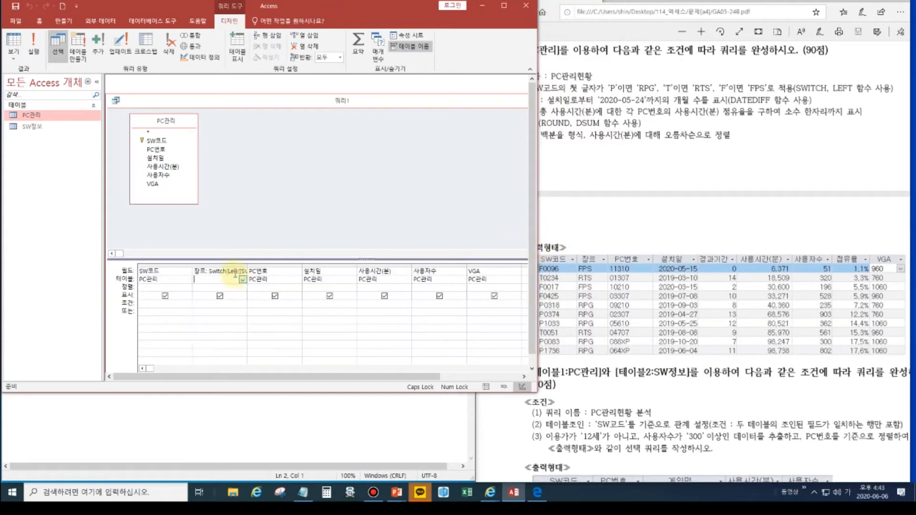
click(11, 47)
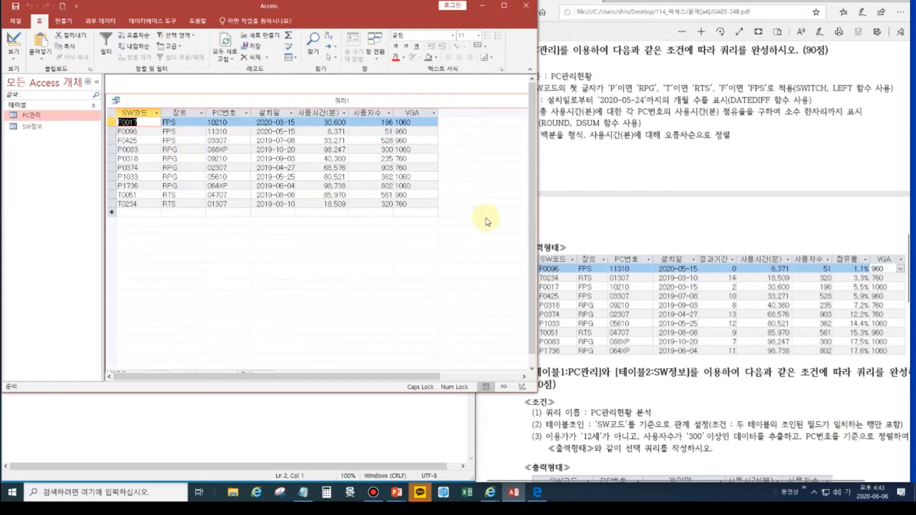
click(597, 272)
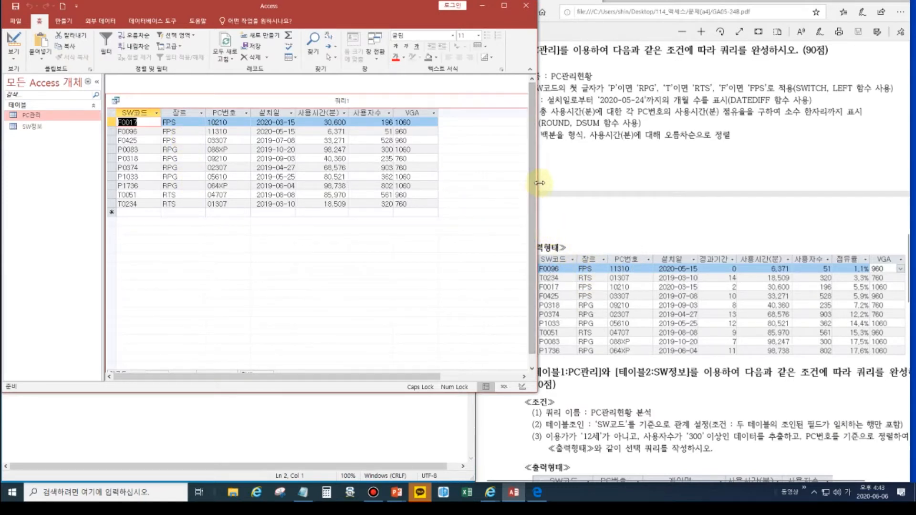
drag(538, 204, 476, 206)
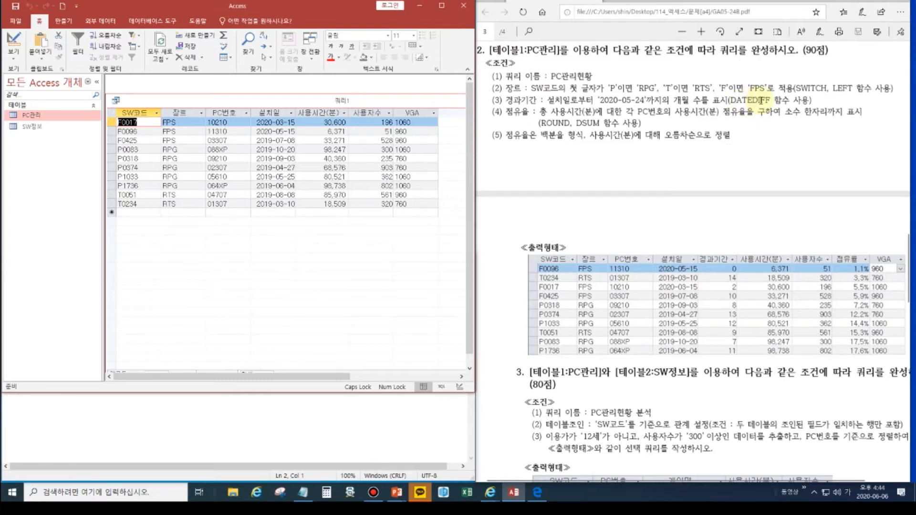
- Return to the query design and open the Zoom editor for the empty field after VGA
click(14, 41)
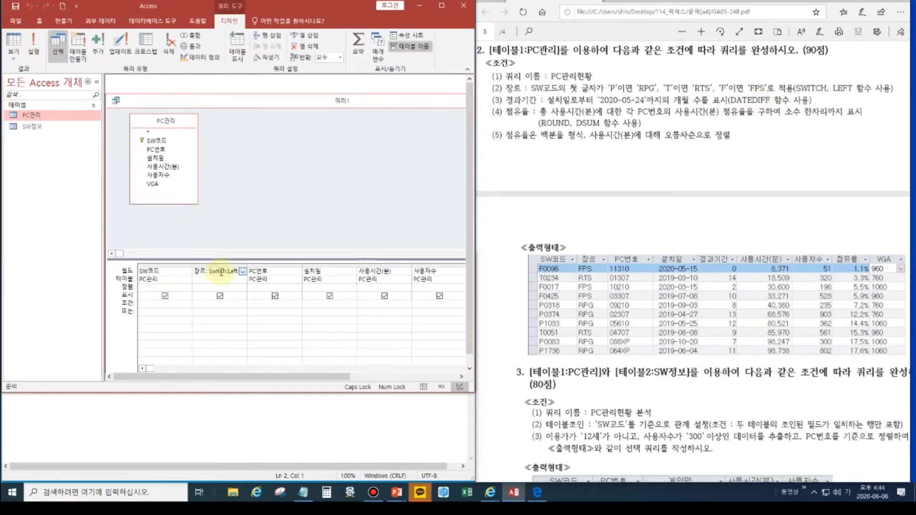
drag(338, 379, 420, 377)
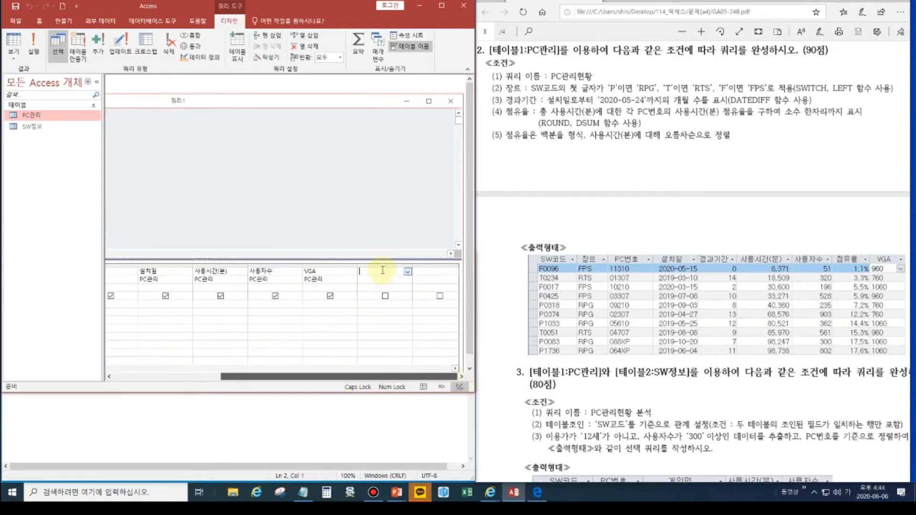
key(shift+F2)
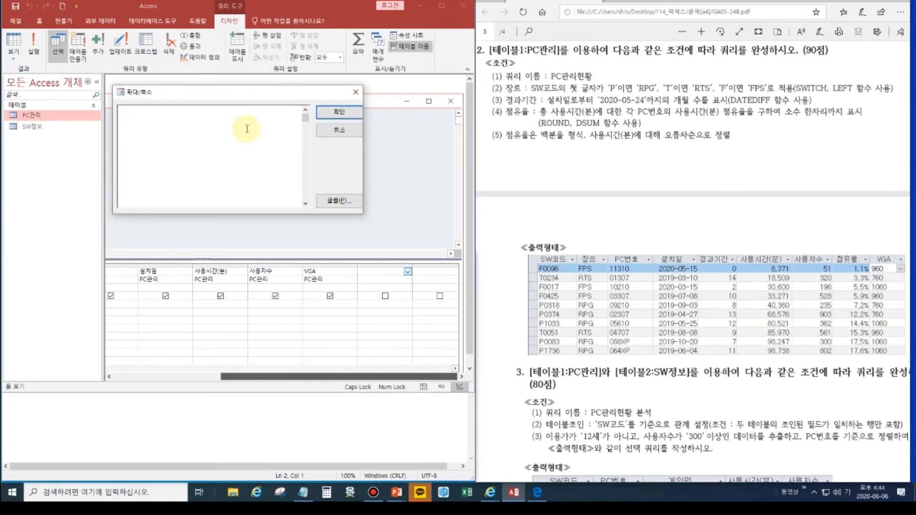
- Switch to Notepad and insert ten blank lines above the 장르 expressions to make room for a new formula
click(143, 405)
click(373, 341)
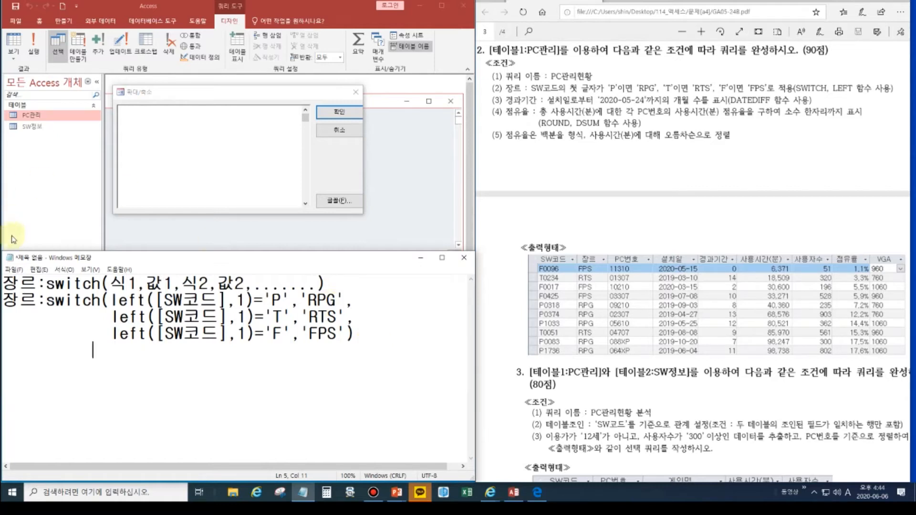
click(4, 284)
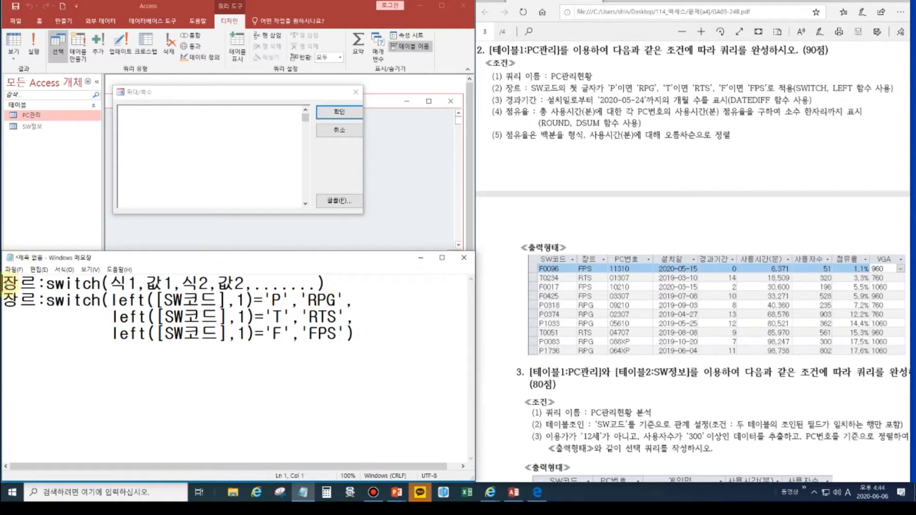
key(Return)
key(Return)
key(Return)
key(Return)
key(Return)
key(Return)
key(Return)
key(Return)
key(Return)
key(Return)
key(Return)
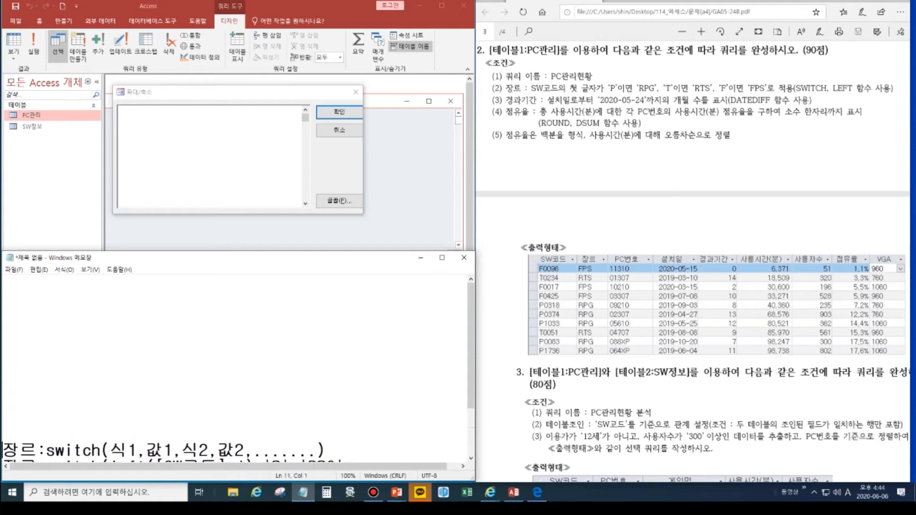
click(26, 296)
drag(473, 333, 475, 324)
click(50, 286)
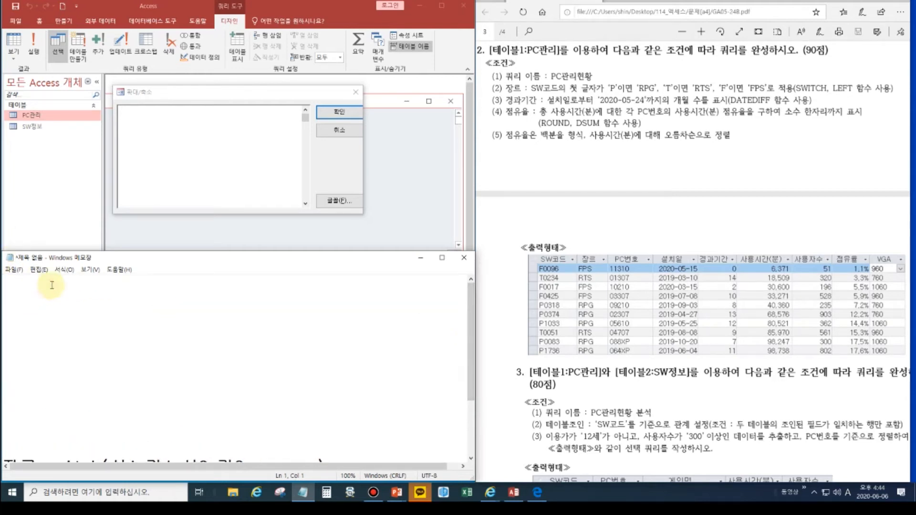
text(RUDRHK)
key(BackSpace)
key(BackSpace)
key(BackSpace)
key(BackSpace)
key(BackSpace)
key(BackSpace)
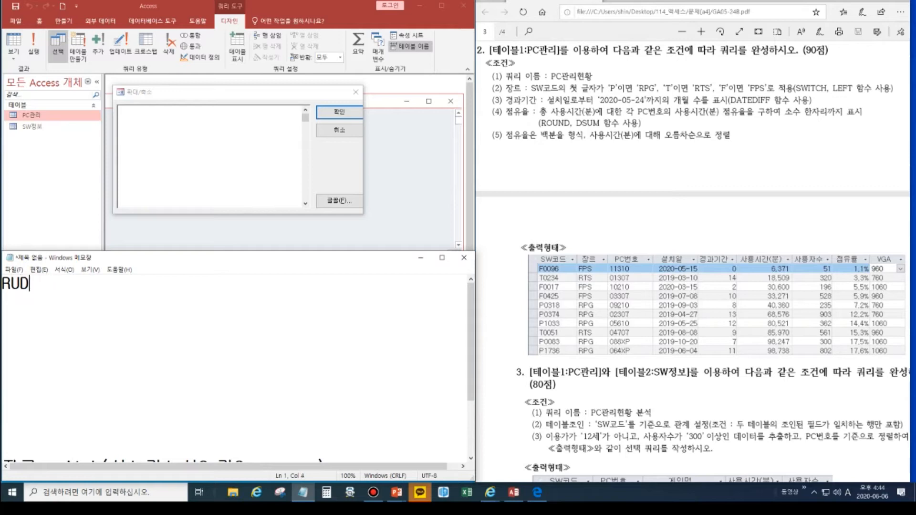
- Write 경과기간:DATEDIFF on the first line of the Notepad text
key(Hangul)
text(경과기간:ㅇ)
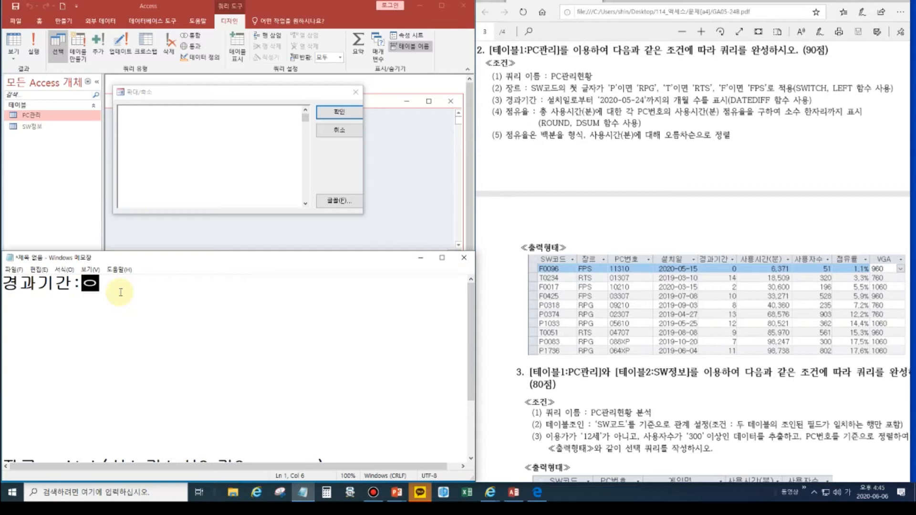
key(Hangul)
text(ATE)
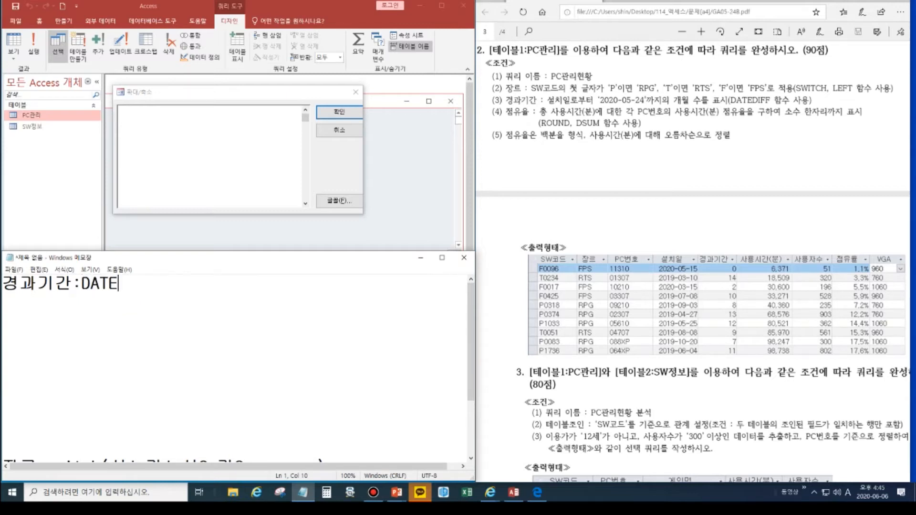
text(DIFF)
- Complete the DATEDIFF syntax line with the arguments (간격,날짜1,날짜2)
click(134, 282)
click(168, 285)
text((R)
key(BackSpace)
key(Hangul)
text(간격)
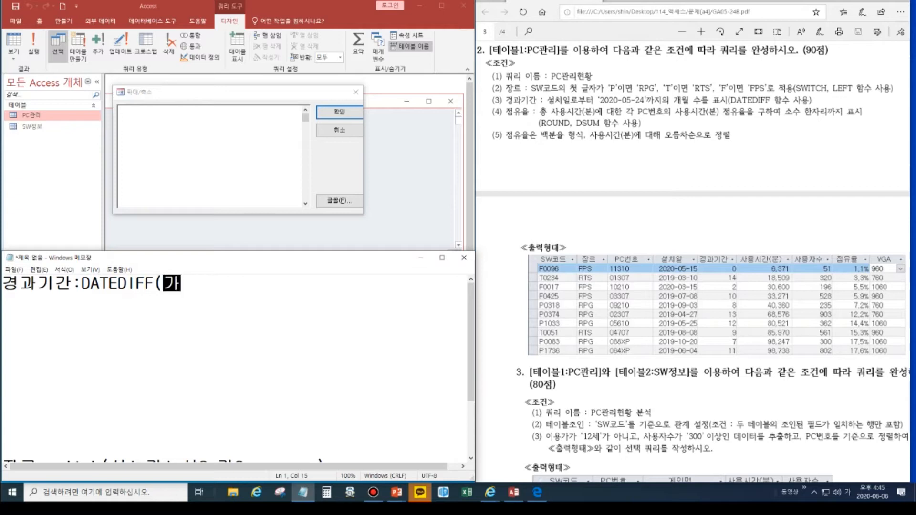
text(,)
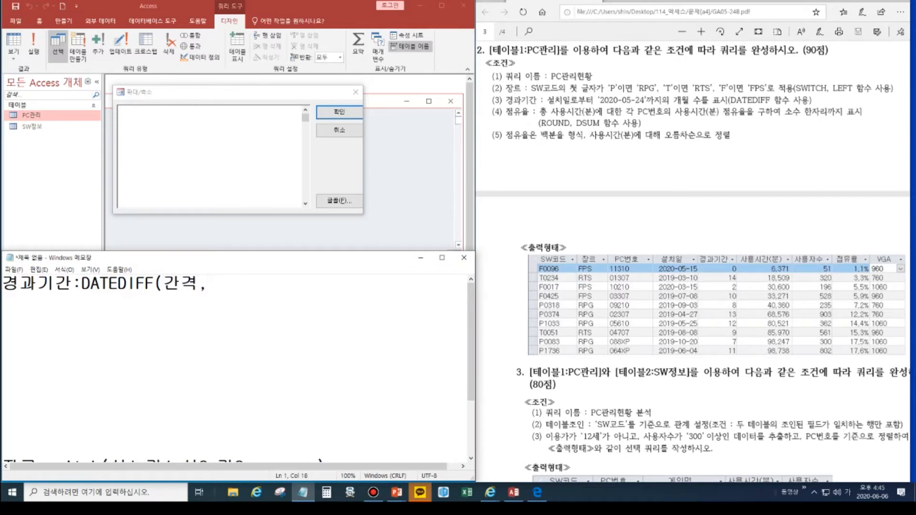
text(날짜)
text(1,날)
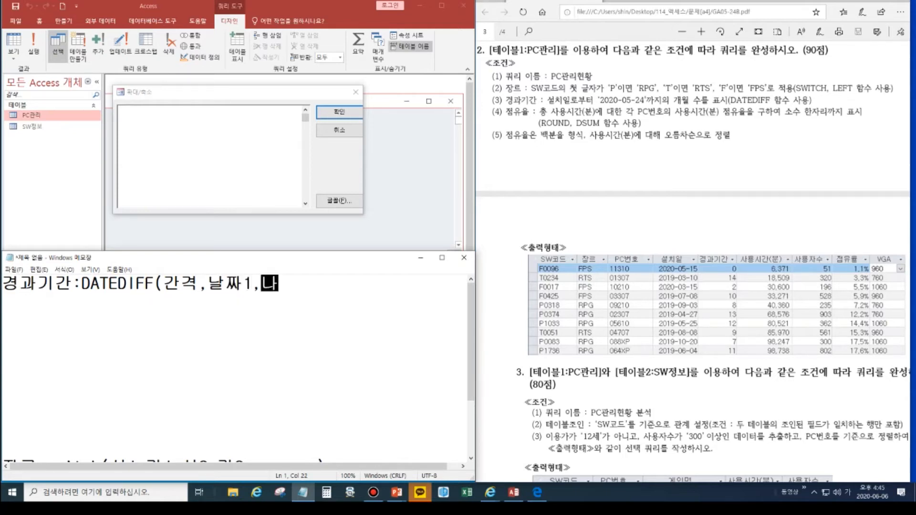
text(짜)
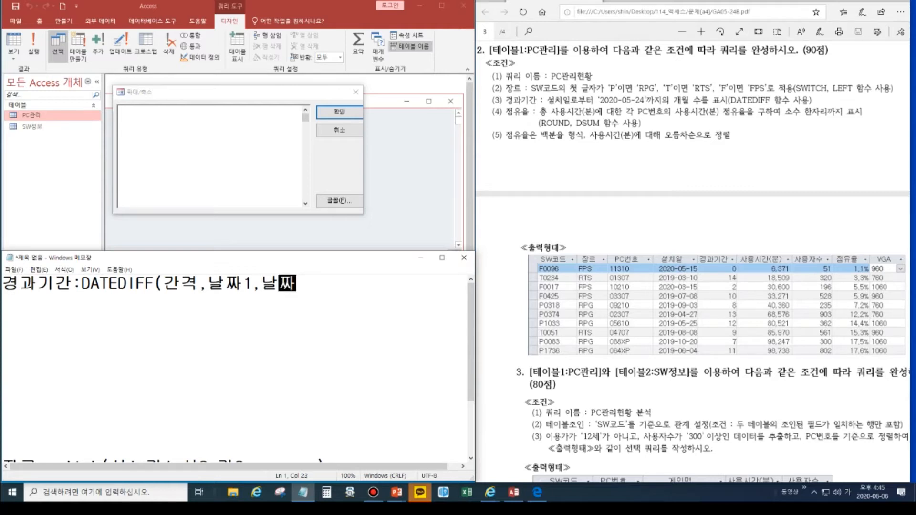
text(2))
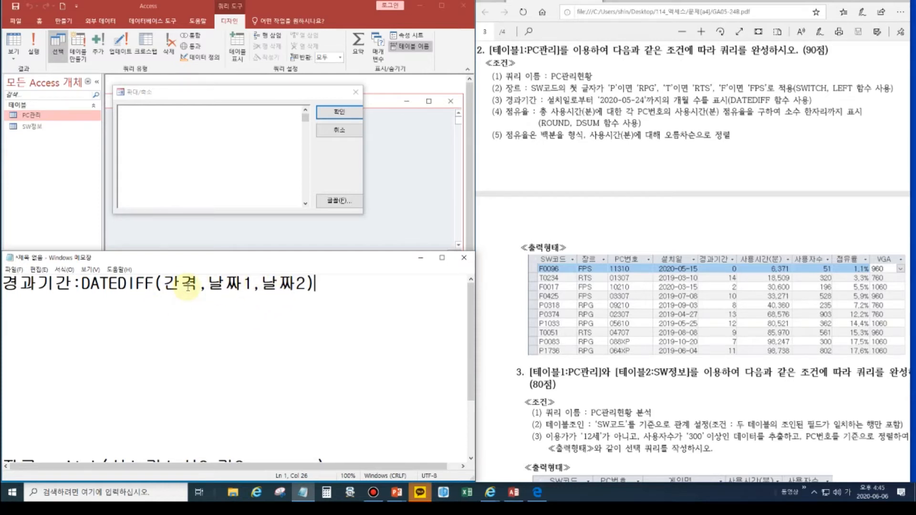
- Copy the 경과기간 syntax line and paste the duplicate on the line below
drag(312, 284, 3, 288)
key(ctrl+c)
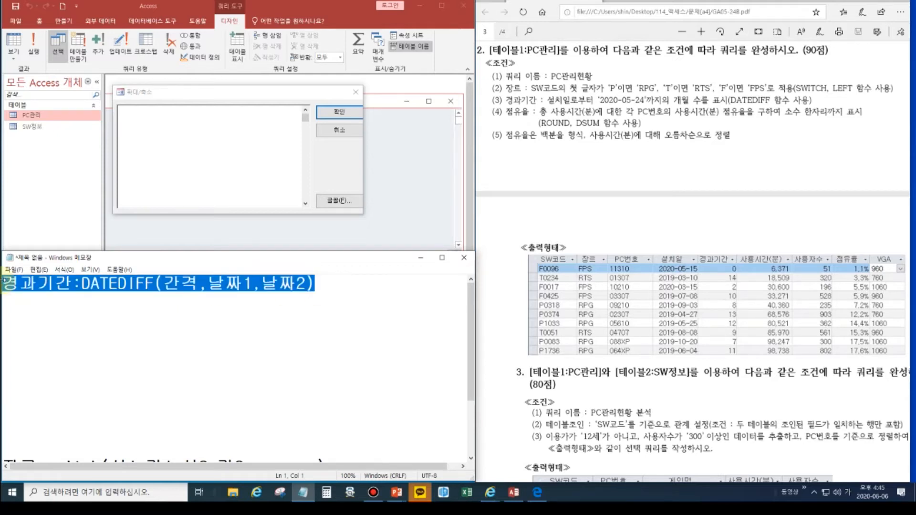
click(36, 312)
click(30, 301)
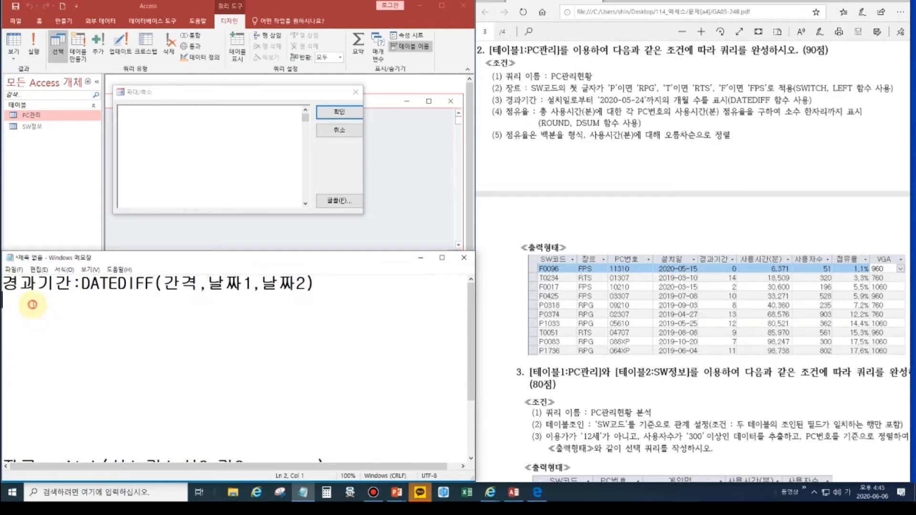
key(ctrl+v)
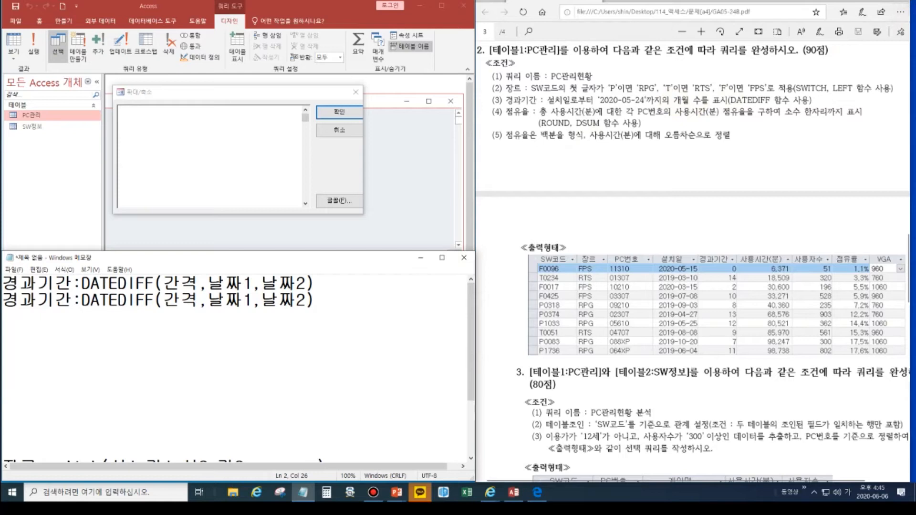
- Underline 개월 수 in condition (3) of the PDF with the annotation pen and clear the mark
click(908, 34)
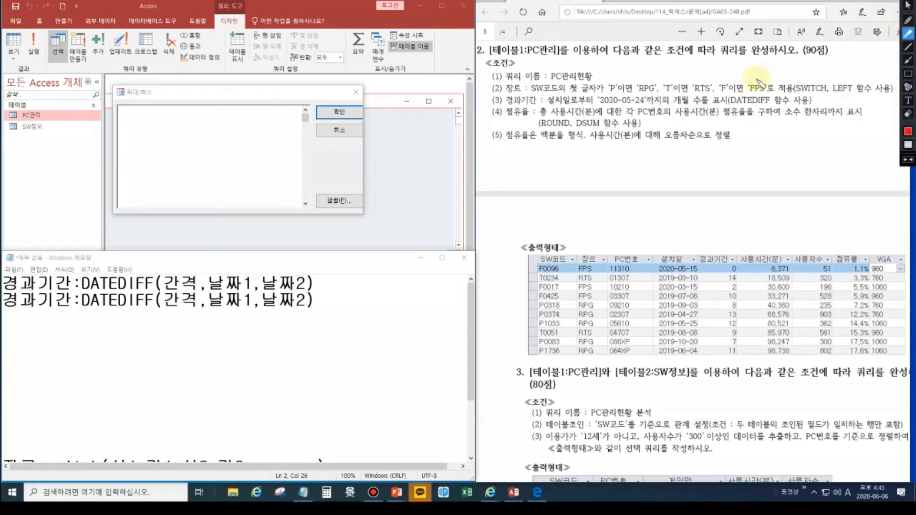
drag(672, 102, 705, 103)
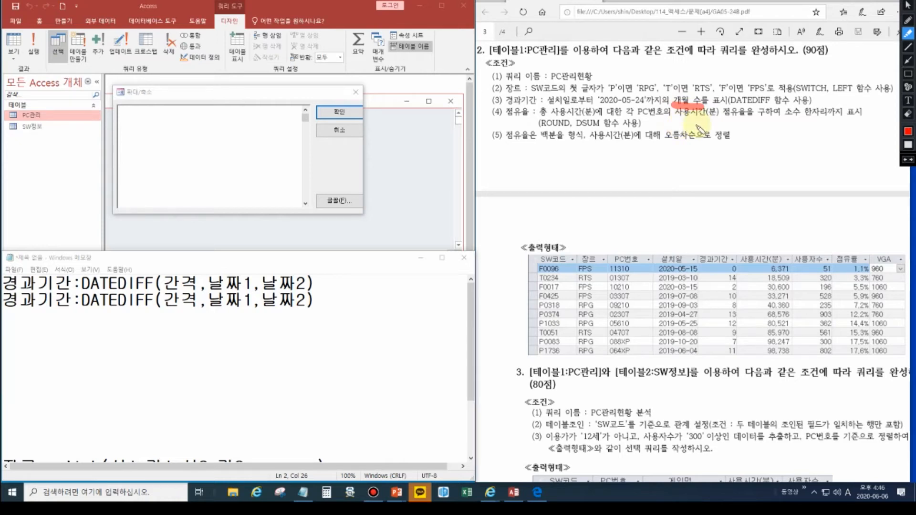
key(Escape)
- Replace the 간격 argument in the second DATEDIFF line with 'M'
click(188, 313)
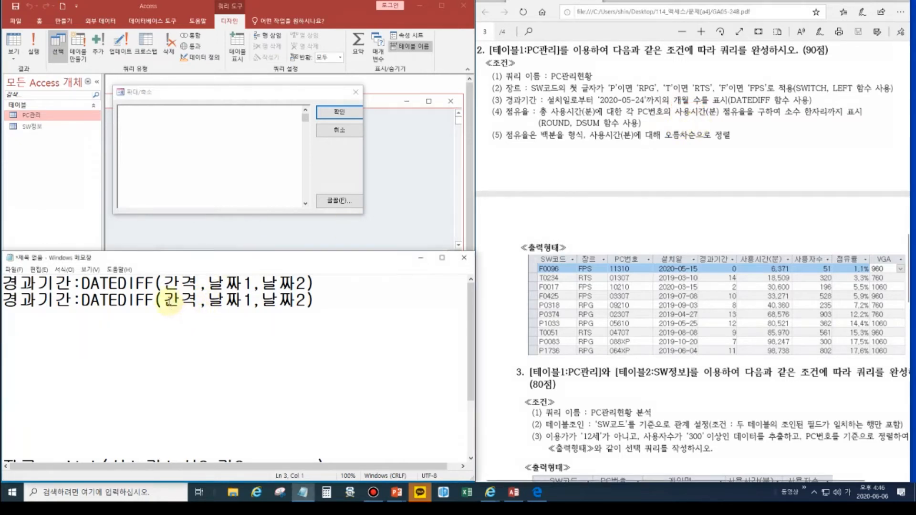
drag(165, 302, 198, 301)
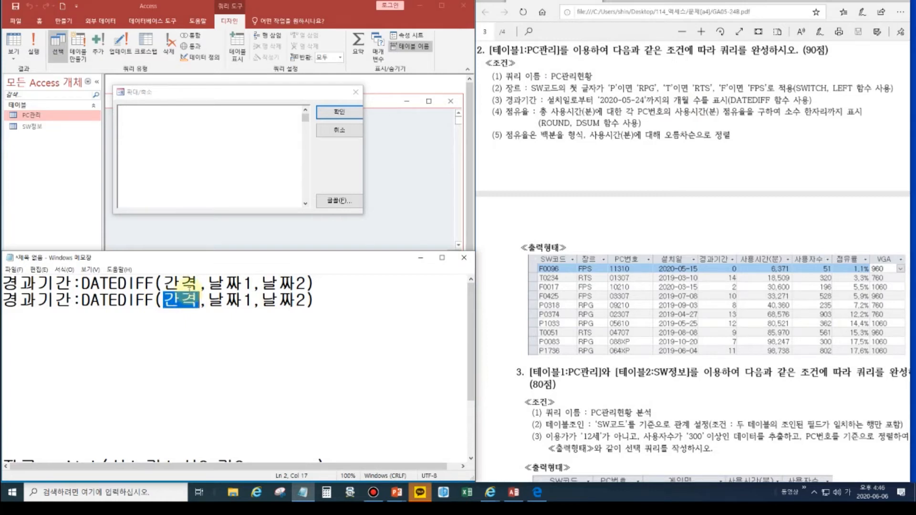
text(ㅡ)
key(Hangul)
key(BackSpace)
text(M)
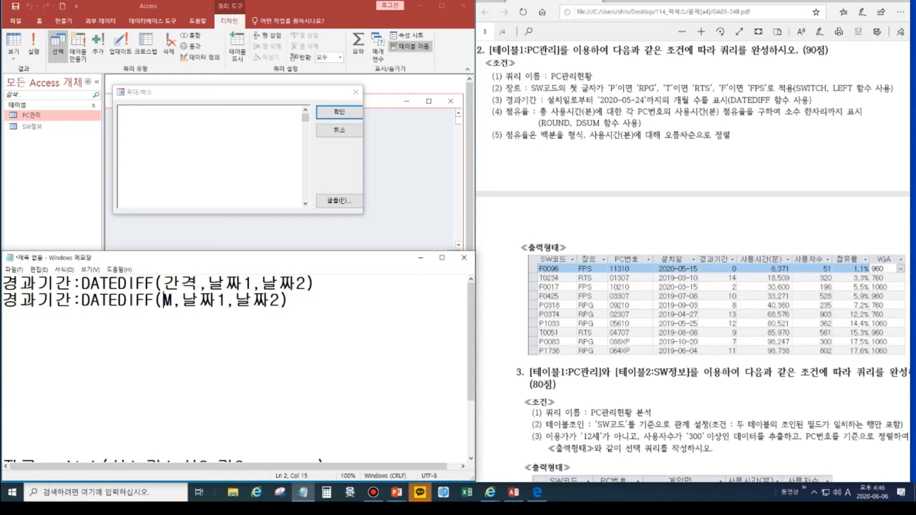
text('M)
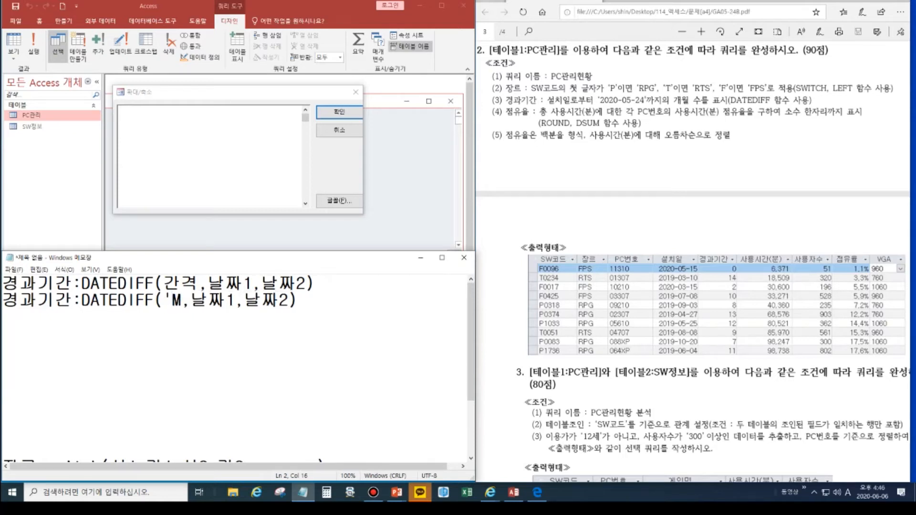
text(')
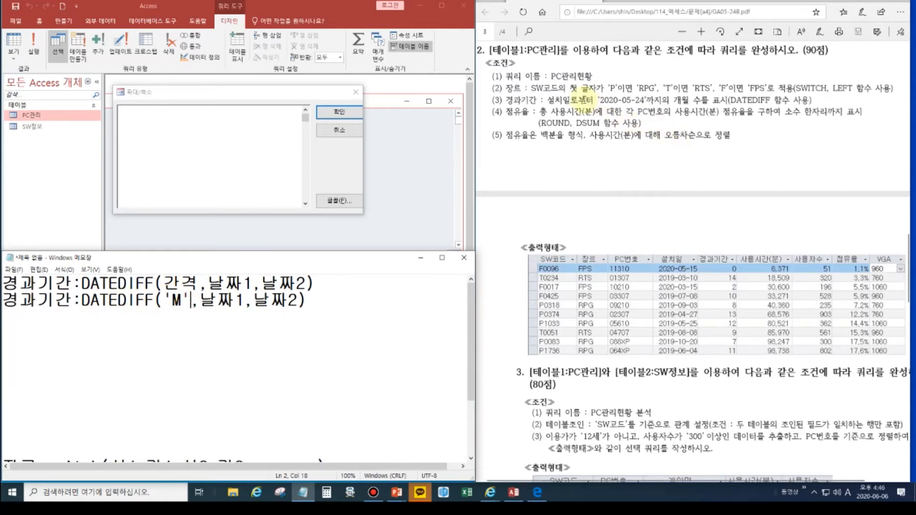
- Replace the 날짜1 argument in the second DATEDIFF line with the field [설치일]
drag(199, 301, 244, 301)
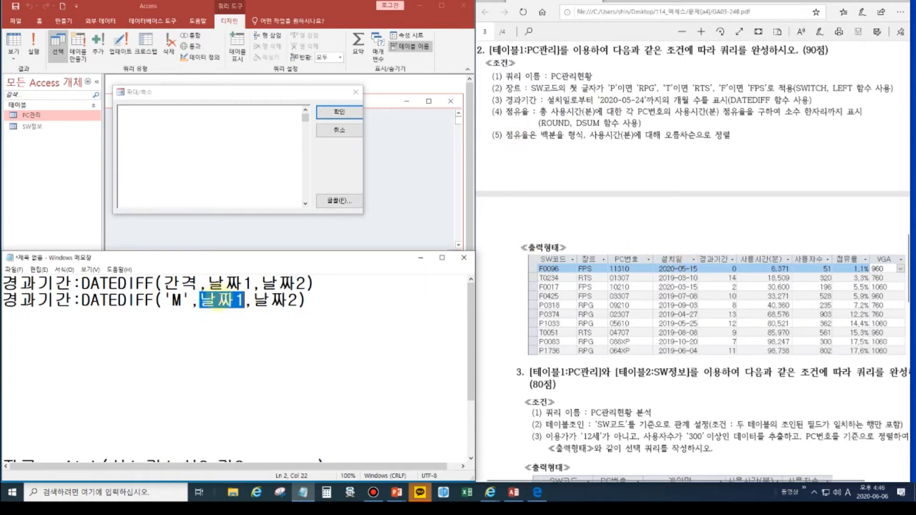
text([)
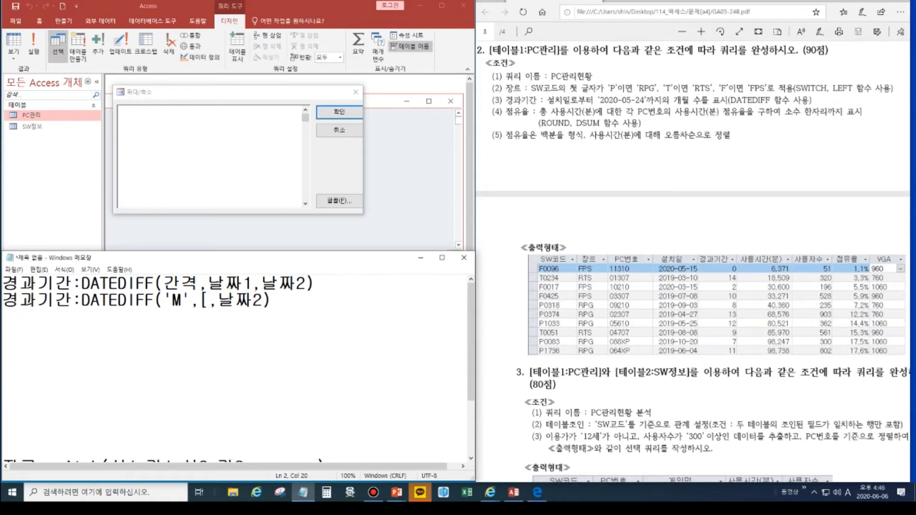
text(t)
key(BackSpace)
key(Hangul)
text(설치일])
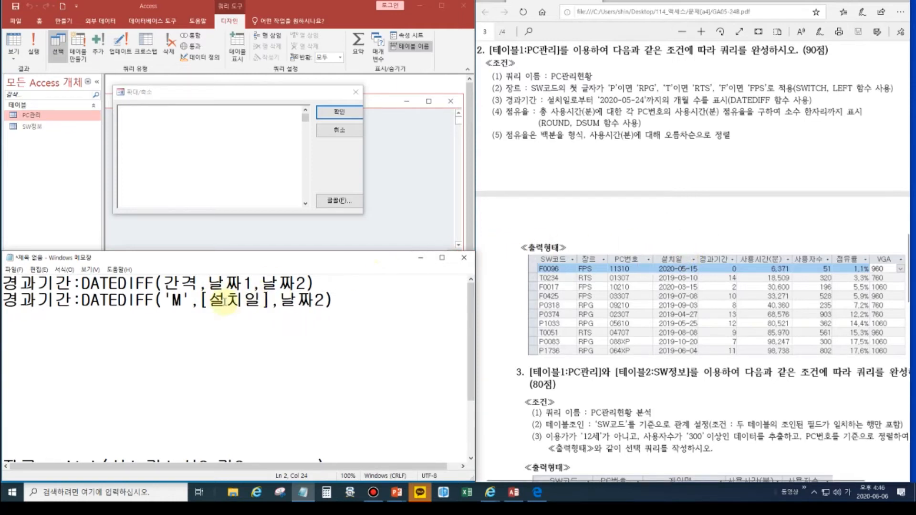
- Replace the 날짜2 argument in the second DATEDIFF line with '2020-05-24', enclosed in single quotes
drag(280, 301, 329, 301)
text(2020-)
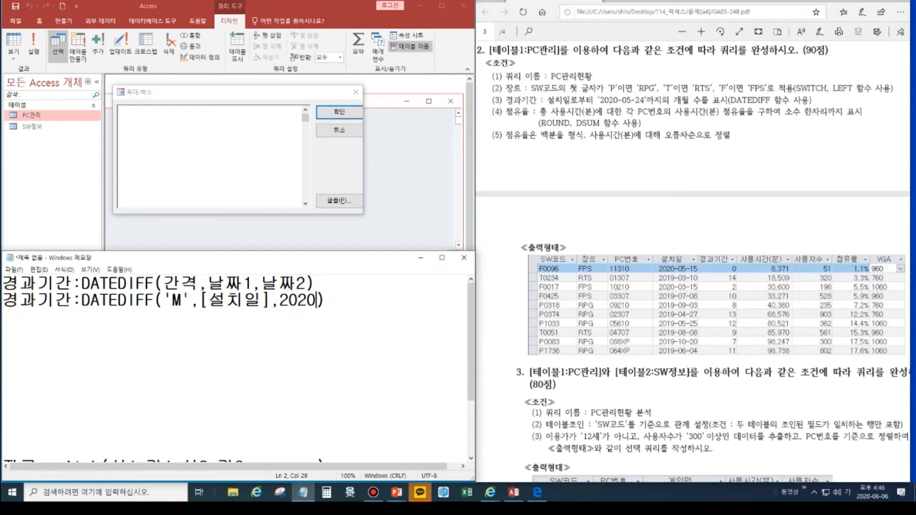
text(05-24)
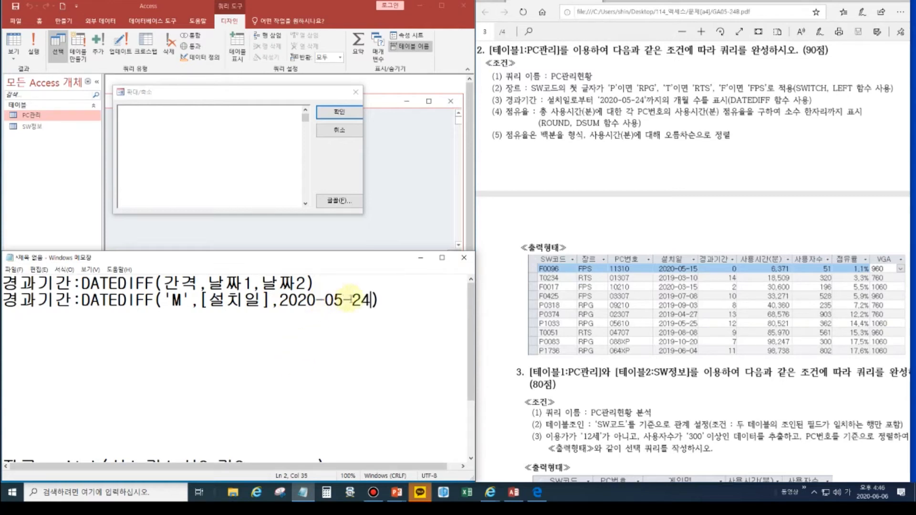
click(282, 301)
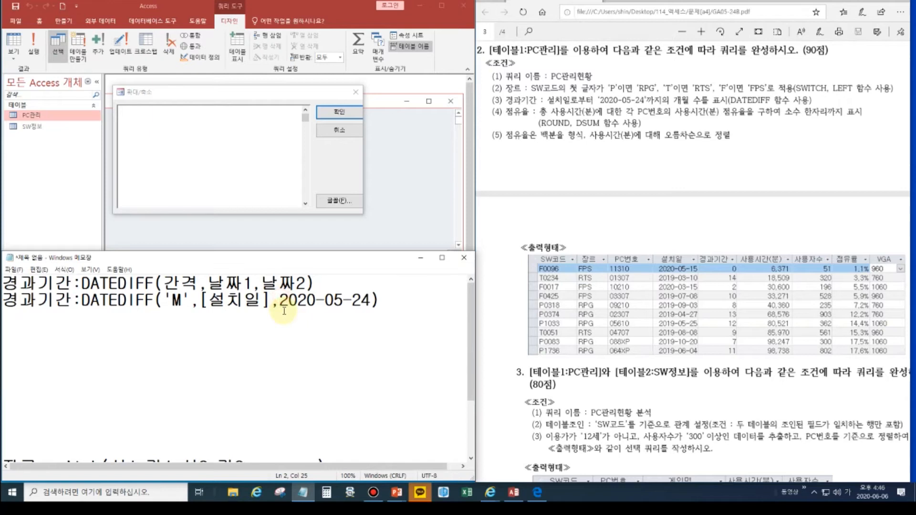
text(')
click(388, 301)
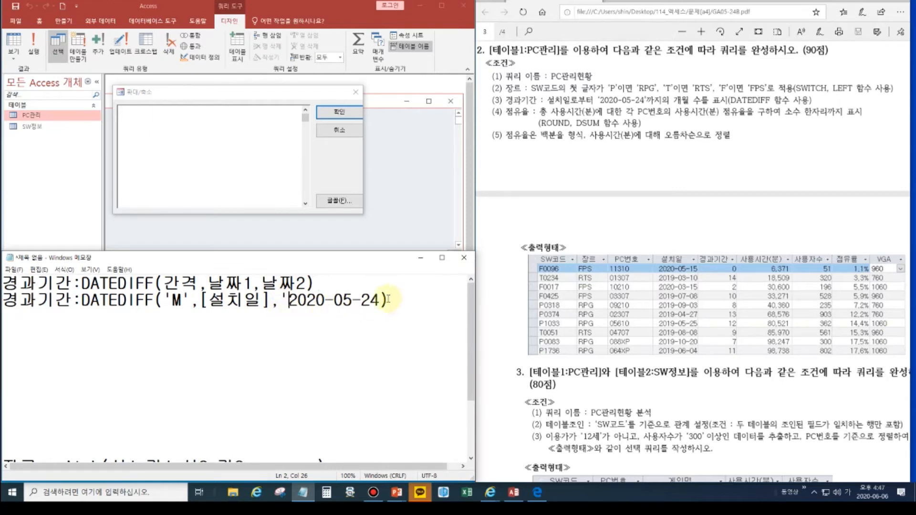
text(')
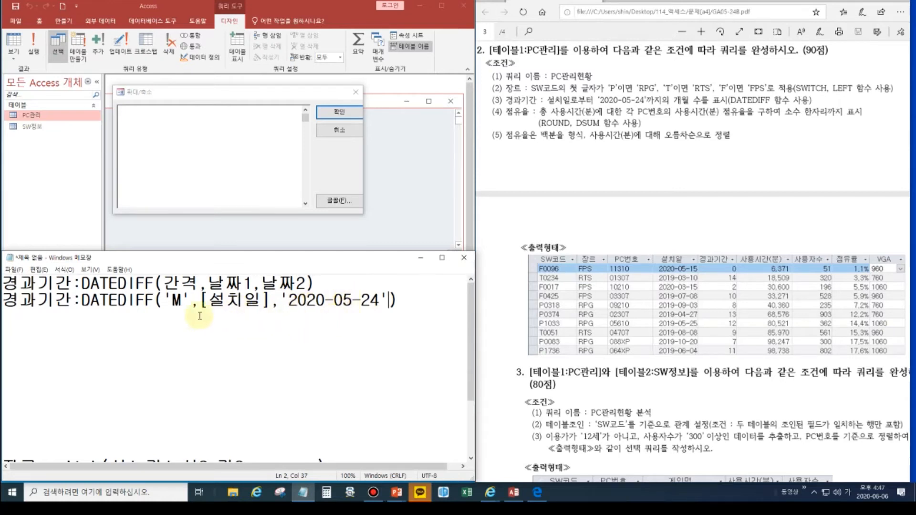
- Copy the finished 경과기간 DATEDIFF line into the empty query field's zoom box in Access and check the query results in Datasheet view
click(175, 300)
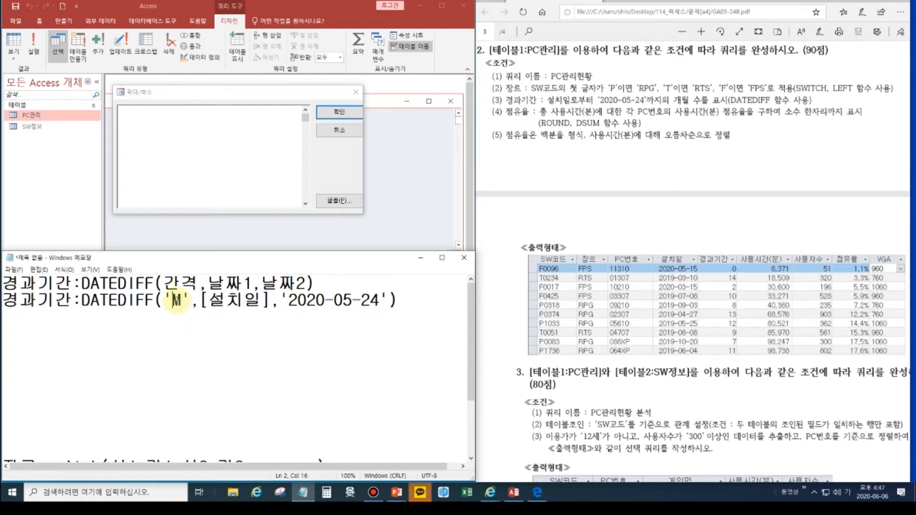
click(406, 300)
shift+click(6, 311)
key(ctrl+c)
click(138, 115)
key(ctrl+v)
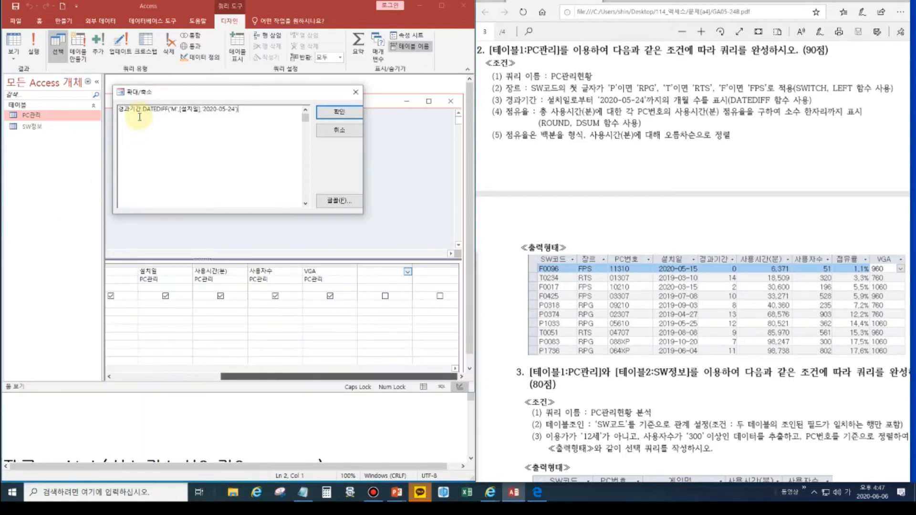
click(338, 112)
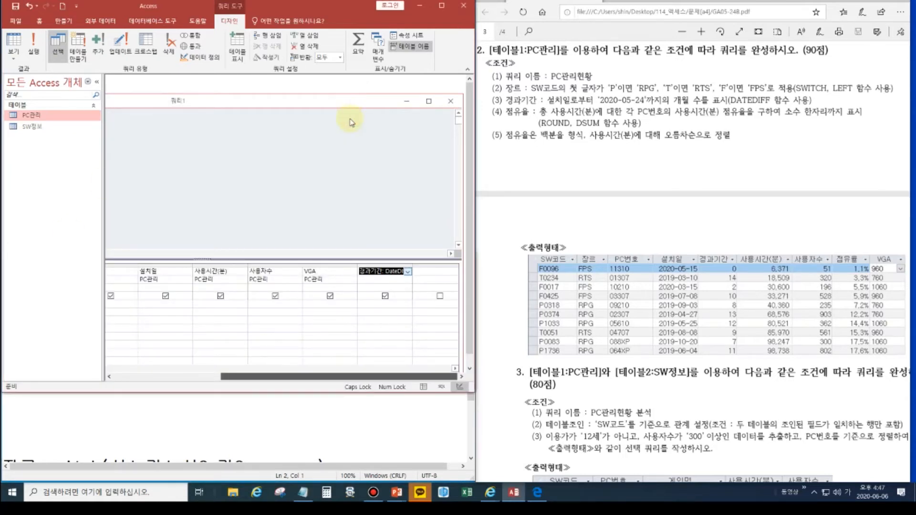
click(13, 42)
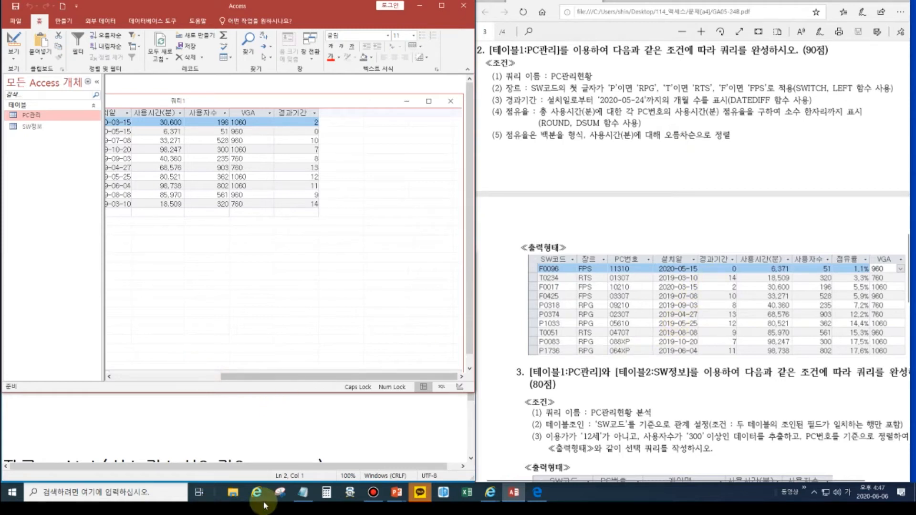
click(15, 41)
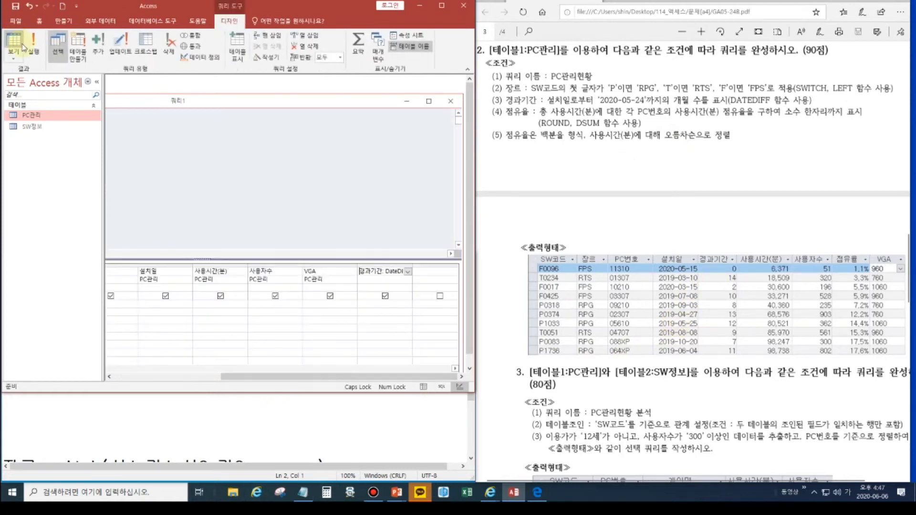
- Move the 경과기간 field between 설치일 and 사용시간(분) in the design grid and select the empty field after VGA
click(384, 263)
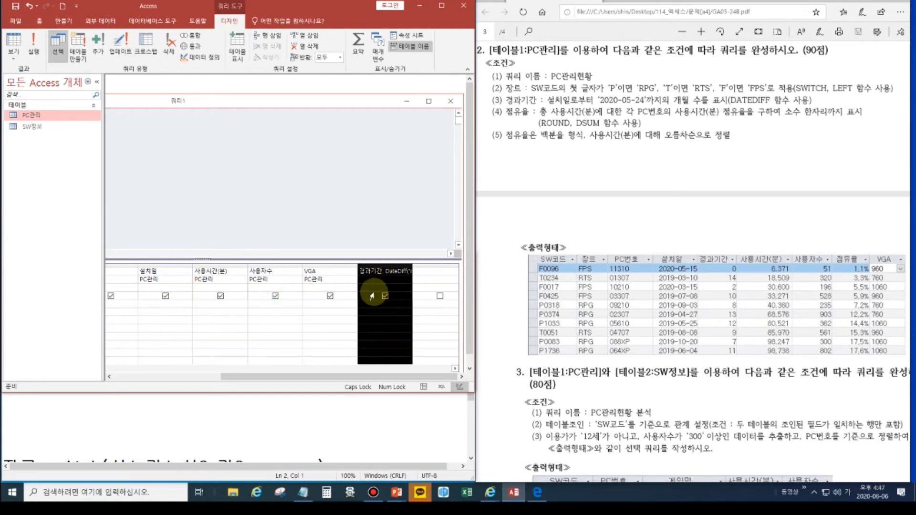
drag(386, 264, 209, 278)
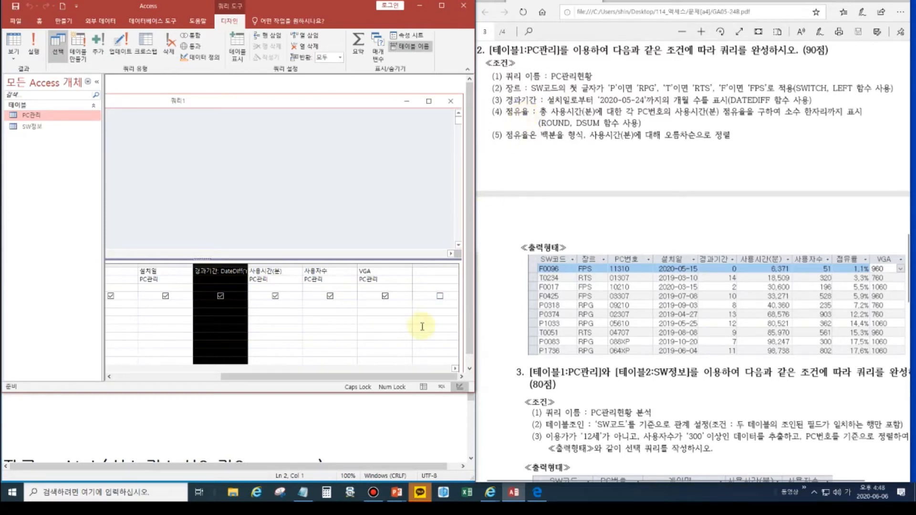
click(421, 271)
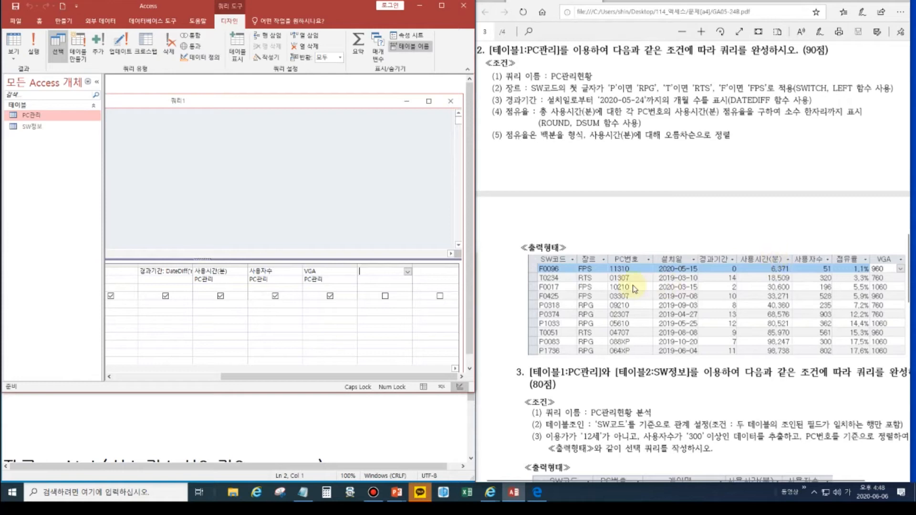
key(ctrl)
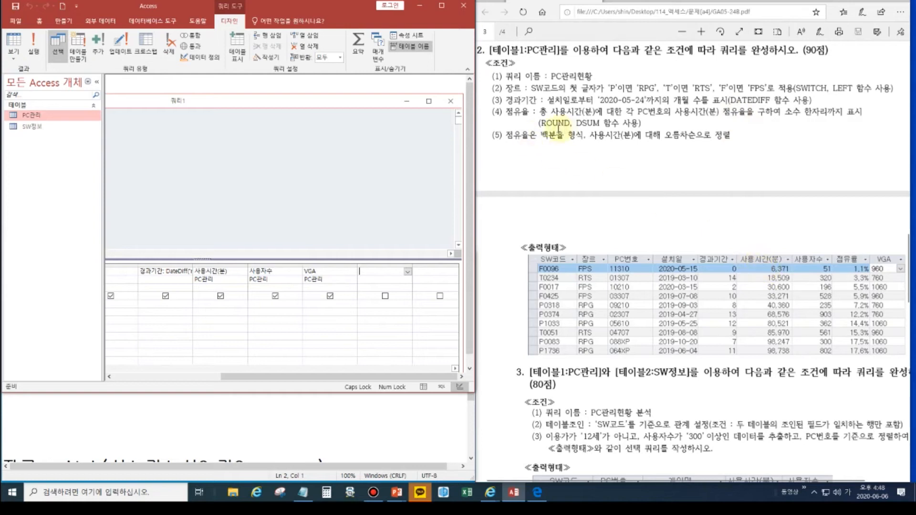
click(558, 125)
click(555, 134)
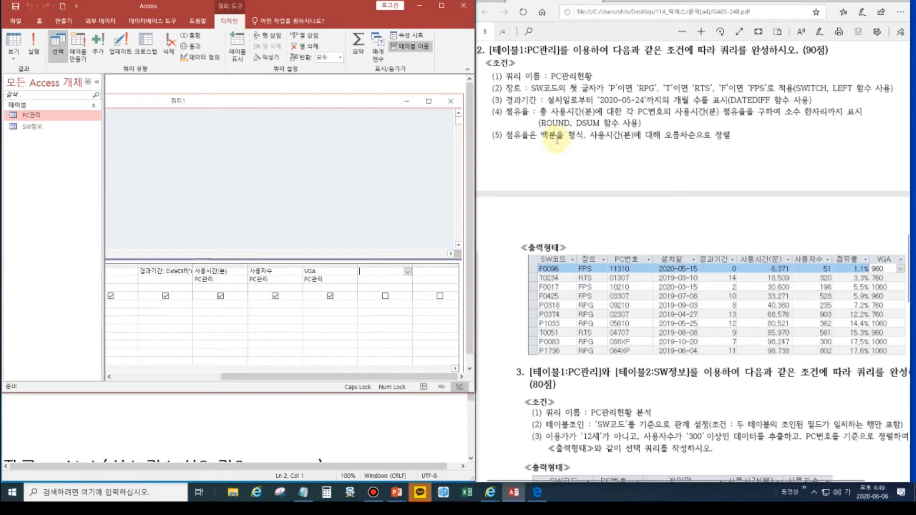
click(800, 113)
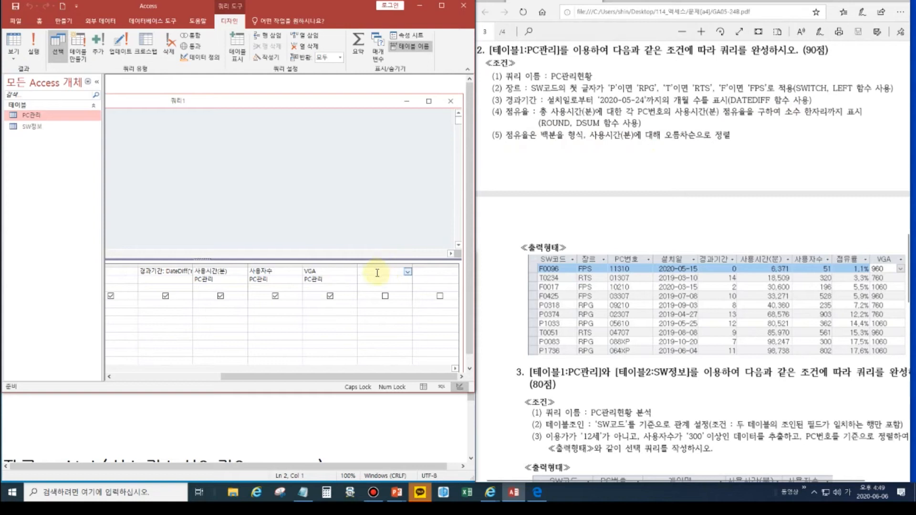
- Switch to Notepad and insert seven blank lines above the first 경과기간 line
click(250, 421)
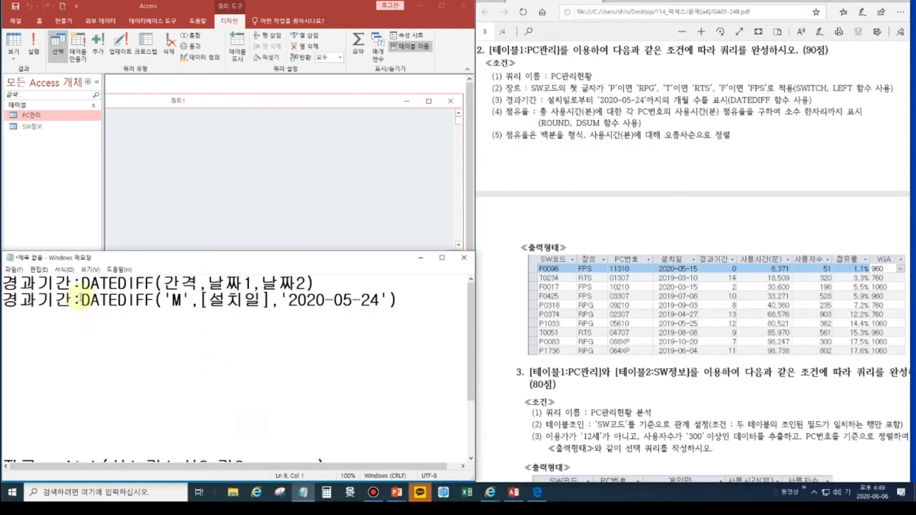
click(6, 283)
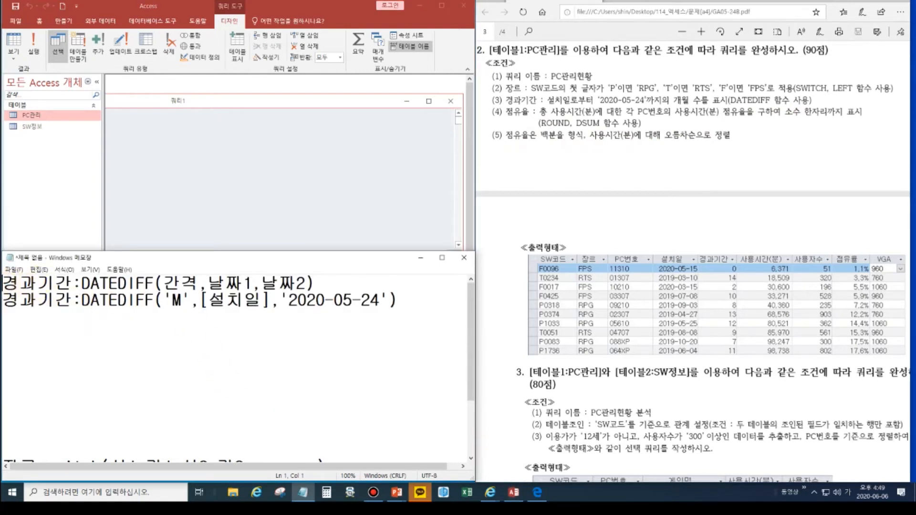
key(Return)
key(Return)
key(Return)
key(Return)
key(Return)
key(Return)
key(Return)
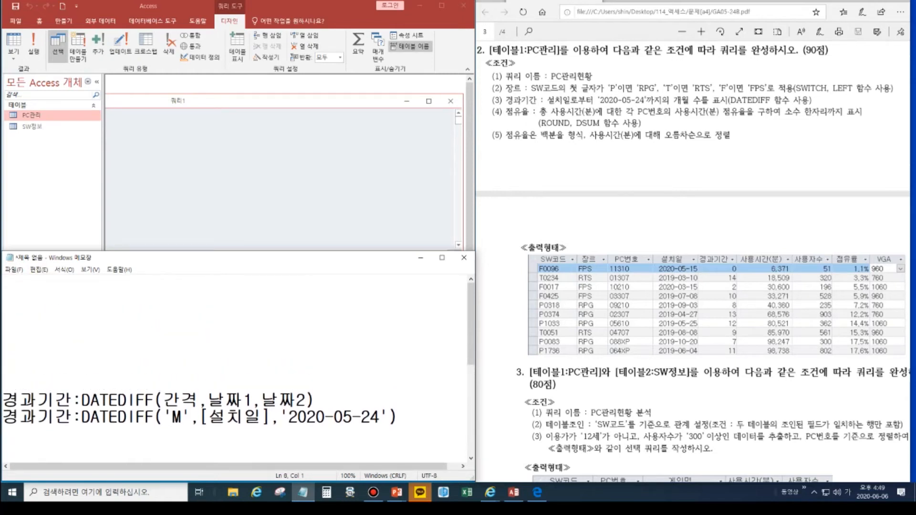
click(53, 317)
click(46, 294)
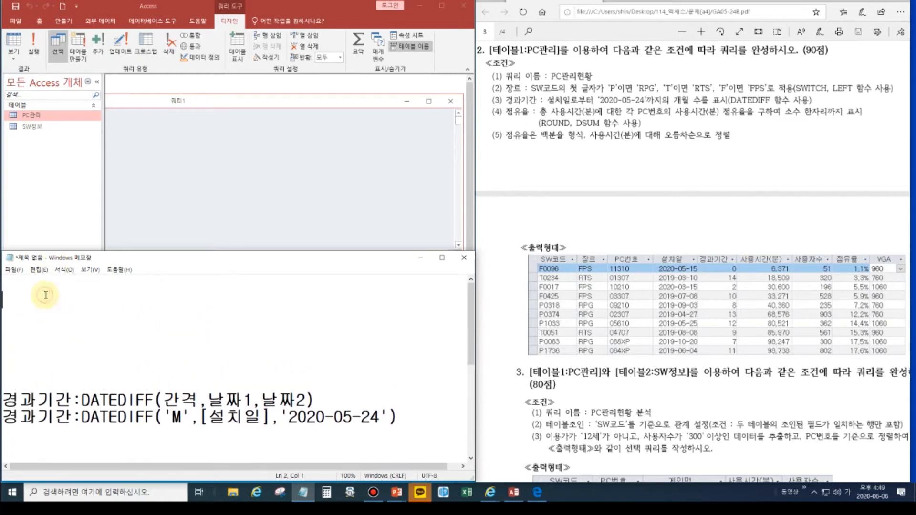
- Start the share formula on the first line as 3. 점유율:[사용시간(분)]/
click(41, 282)
text(3)
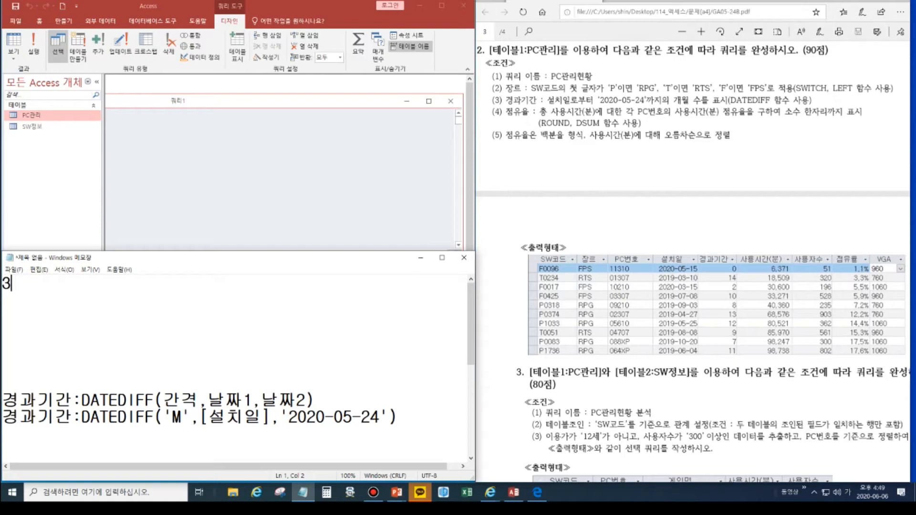
text(.)
text(점유유)
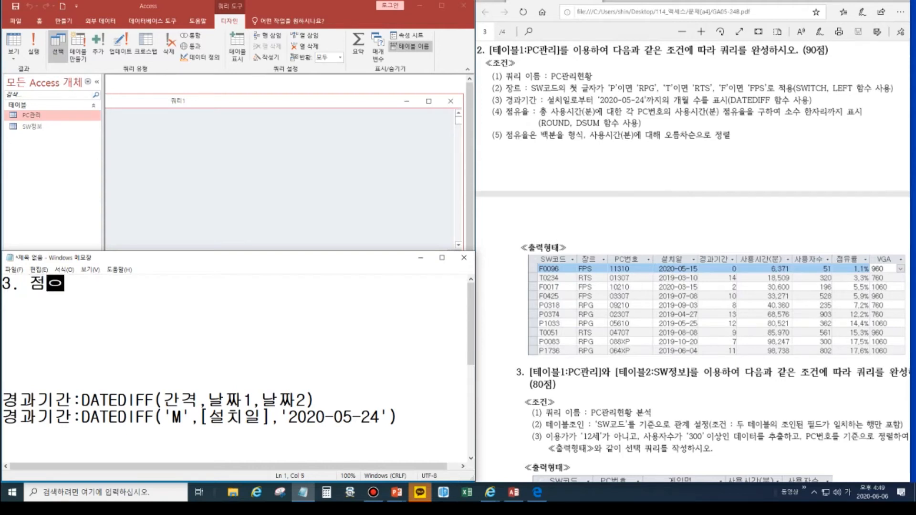
text(ㄹ)
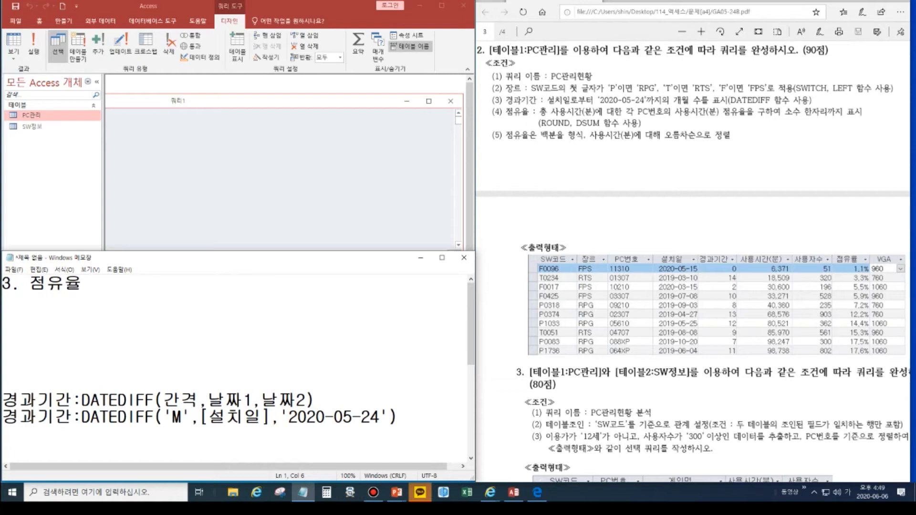
text(:)
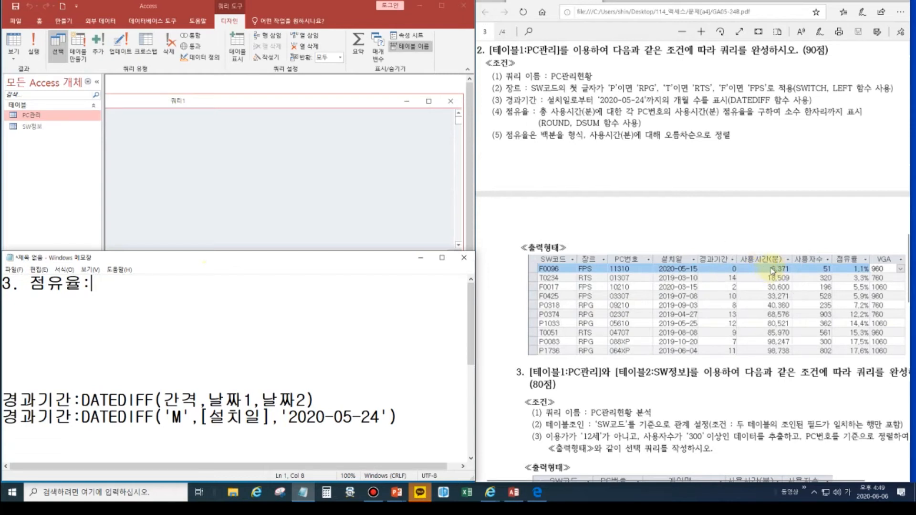
text([)
text(사용시간)
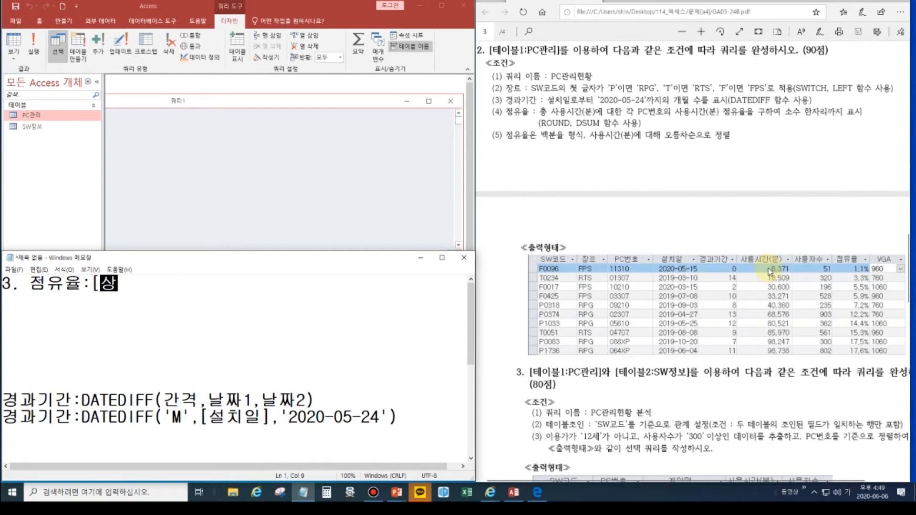
text((분))
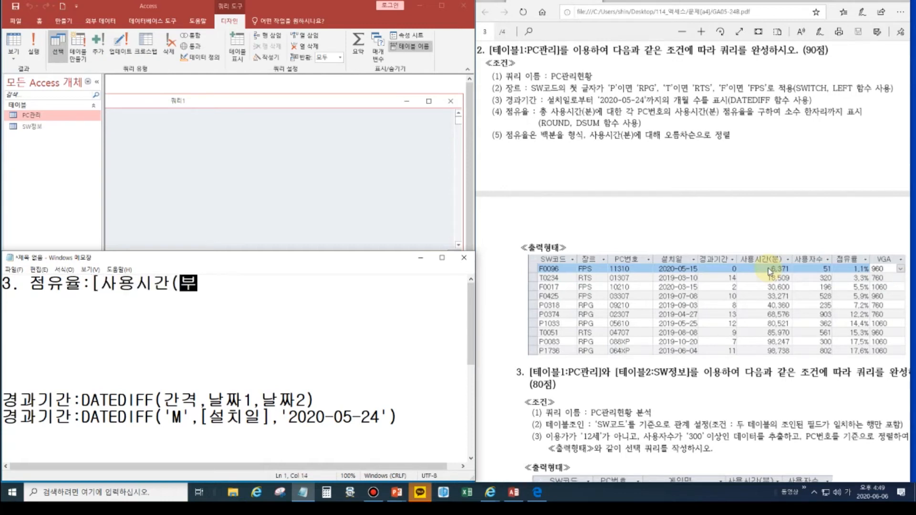
text(]/)
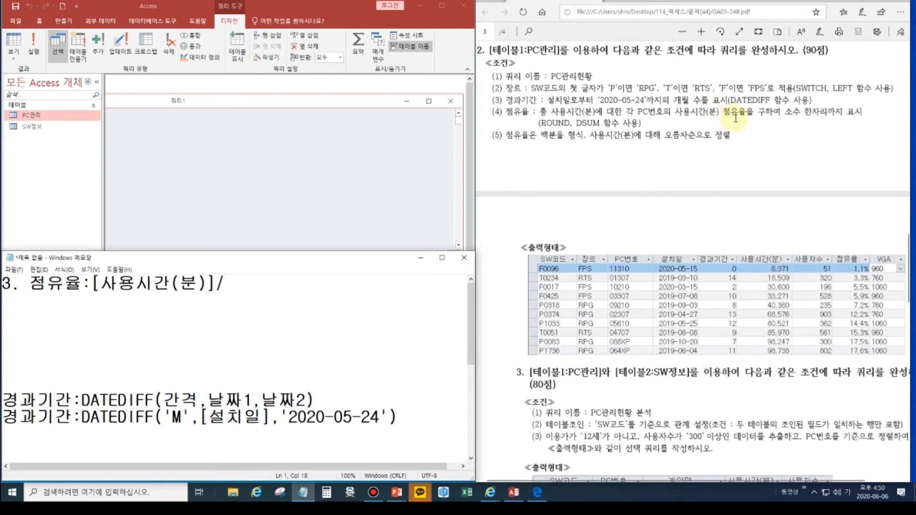
- Replace [사용시간(분)] with the sample value 6,371 and complete the 점유율 division with 200000
click(91, 285)
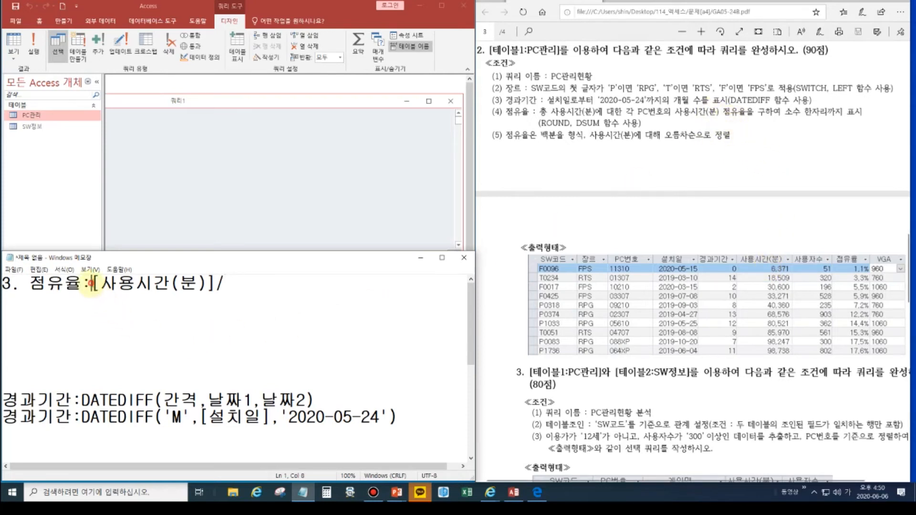
drag(91, 285, 213, 285)
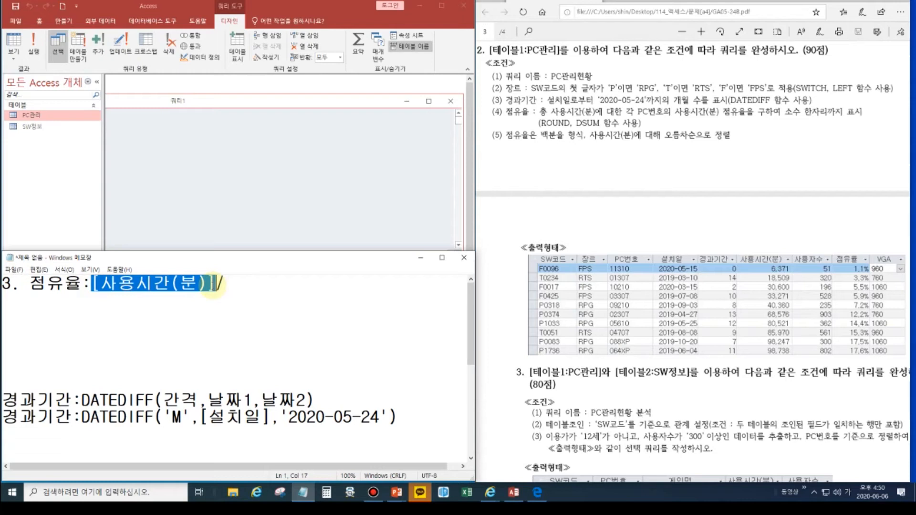
text(6,371/)
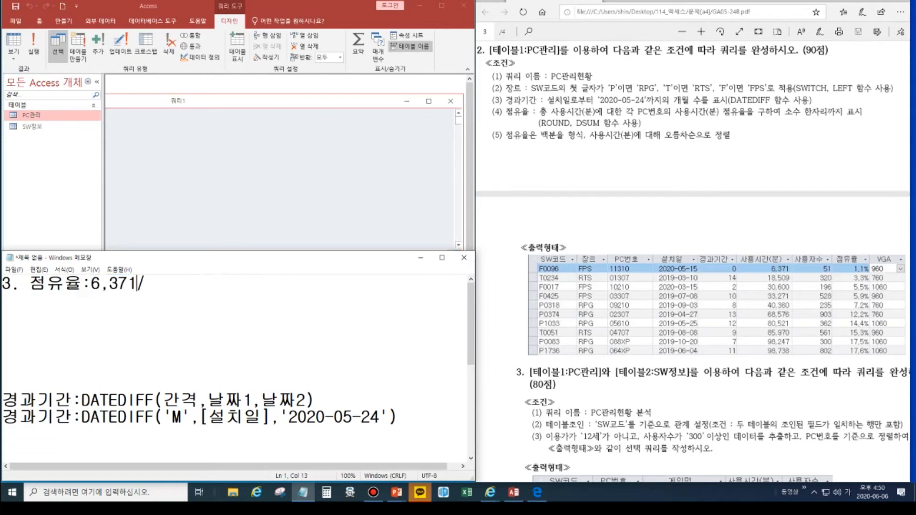
click(148, 286)
text(200,000)
key(Left)
key(Left)
key(Left)
key(BackSpace)
click(89, 283)
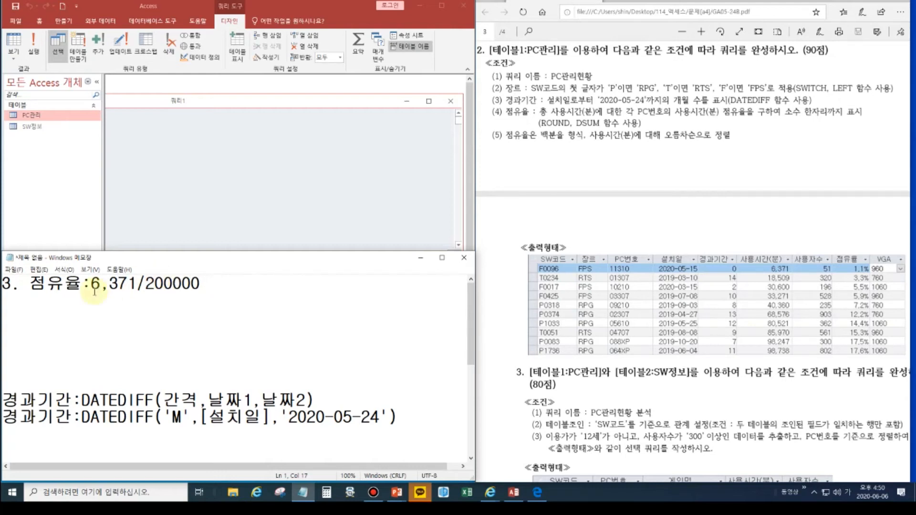
click(163, 285)
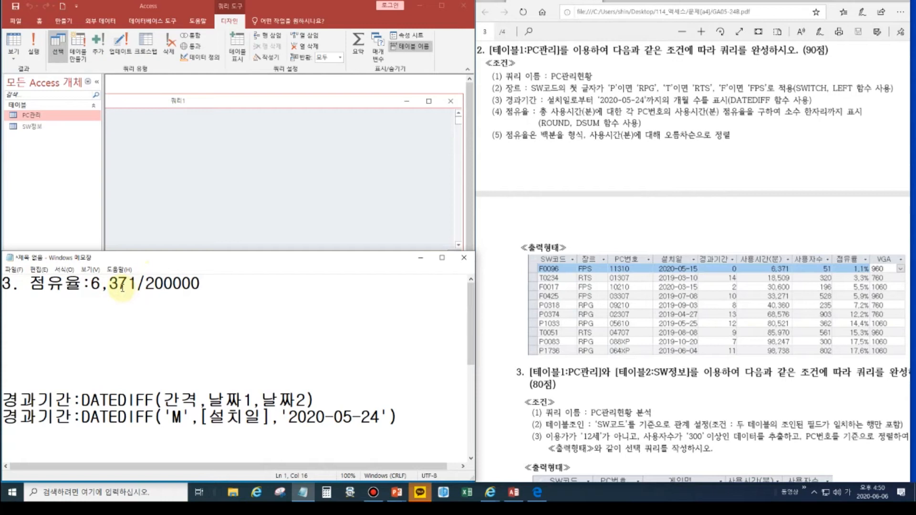
- Wrap the 점유율 division in a ROUND function with 자릿수 as its second argument
click(91, 284)
text(ㄱ)
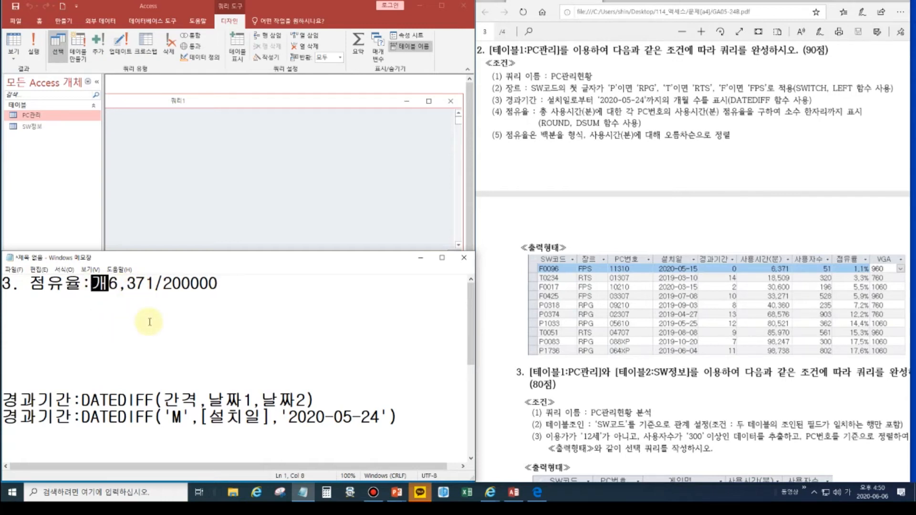
key(BackSpace)
key(Hangul)
text(ROUND()
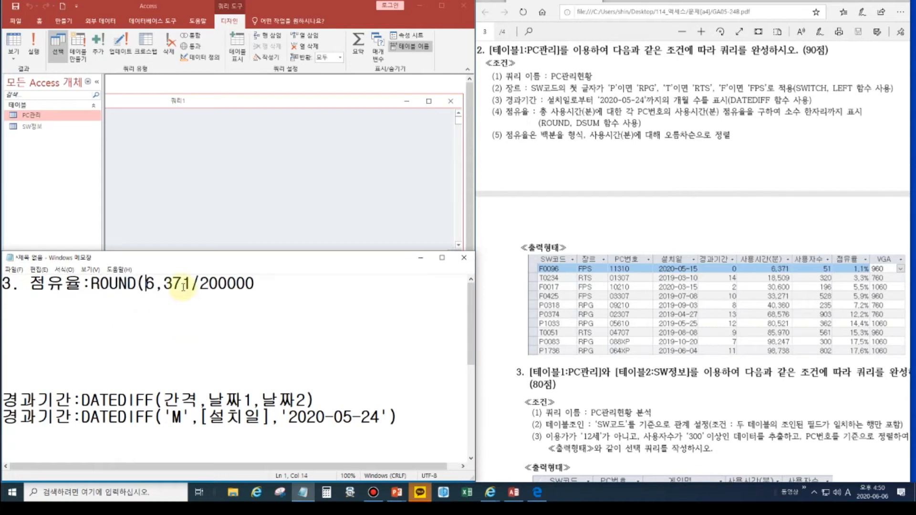
click(282, 288)
text(,WK)
key(BackSpace)
key(BackSpace)
key(Hangul)
text(자릿수))
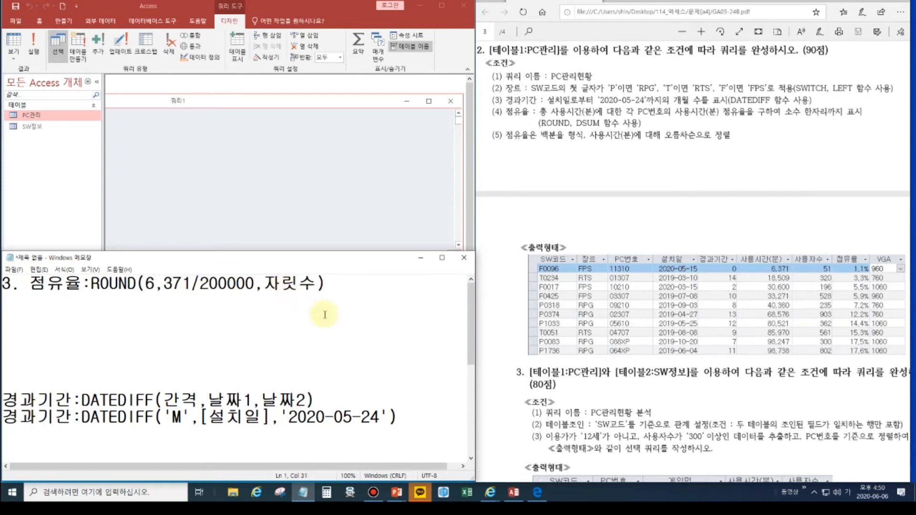
- Replace the sample figures in the ROUND formula with the placeholders 각자값 and 전체합
drag(199, 284, 254, 285)
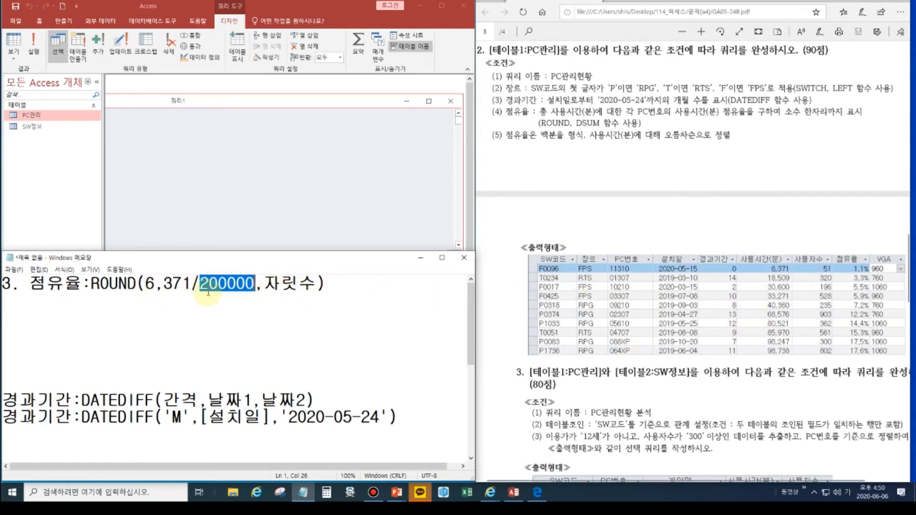
text(전체합)
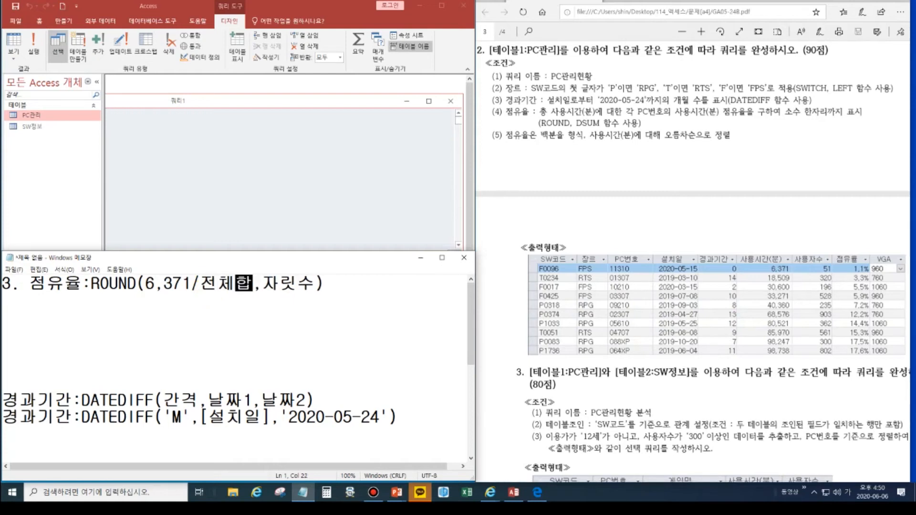
drag(146, 284, 190, 284)
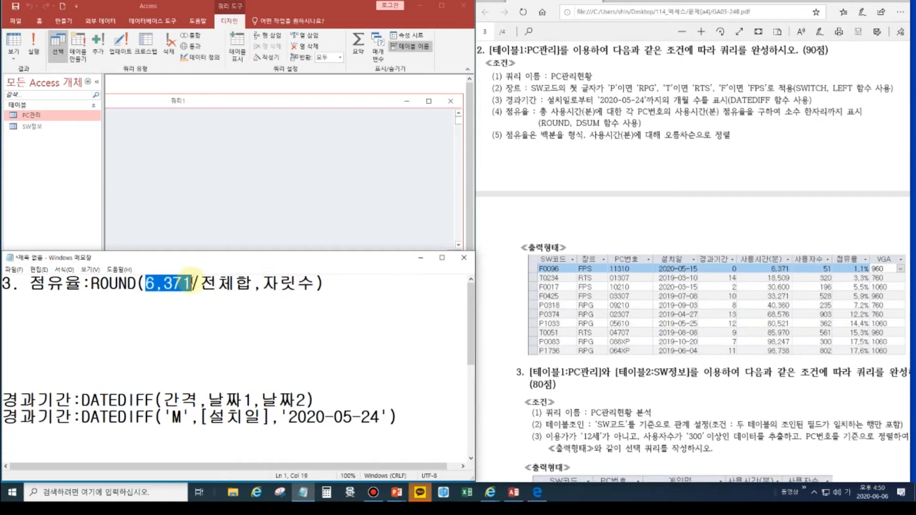
text(각각)
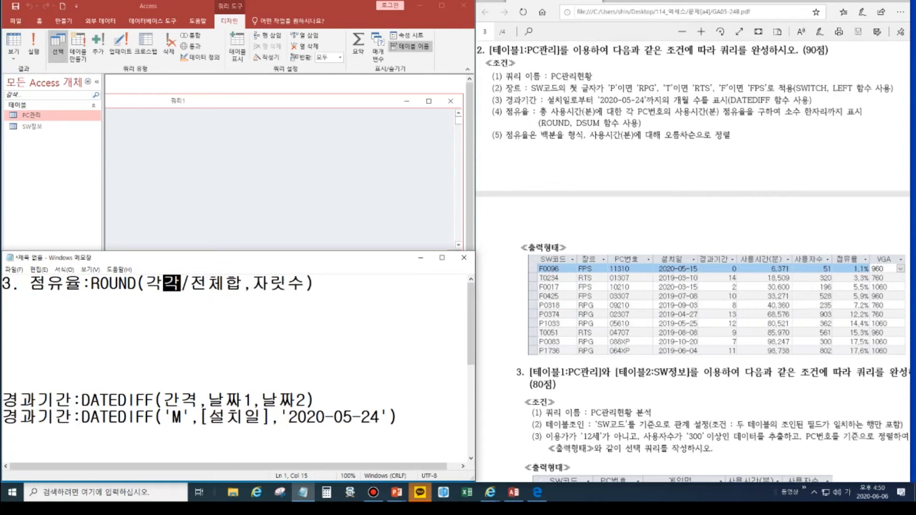
text(값)
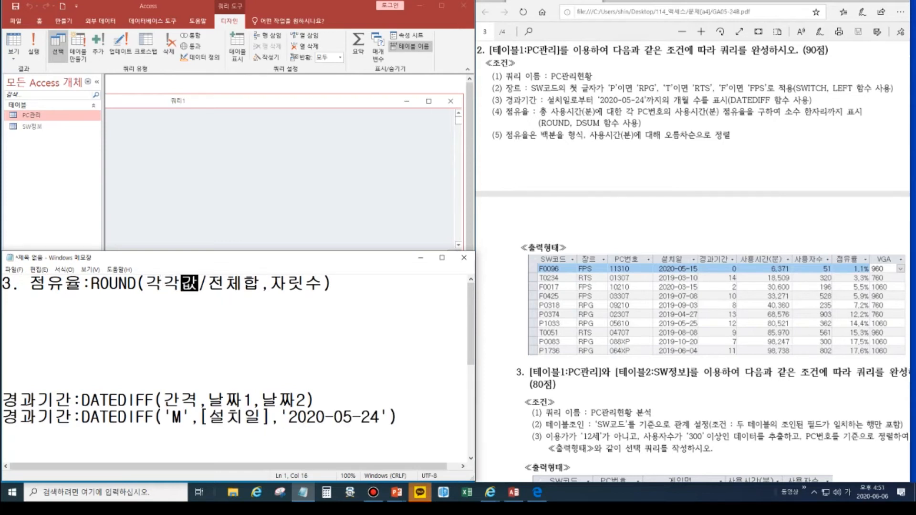
key(Left)
key(Delete)
text(자)
click(183, 293)
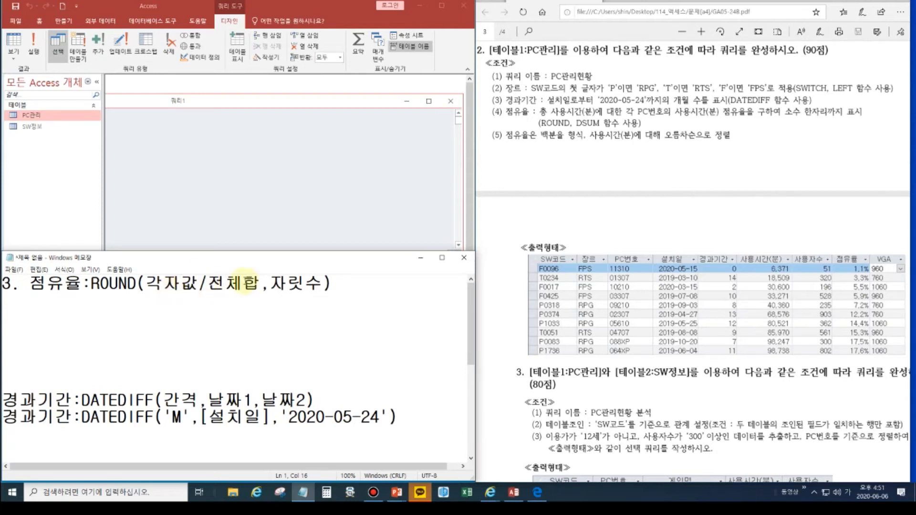
- Copy the 점유율 ROUND formula without its number to a new line directly below
double_click(35, 286)
key(ctrl+c)
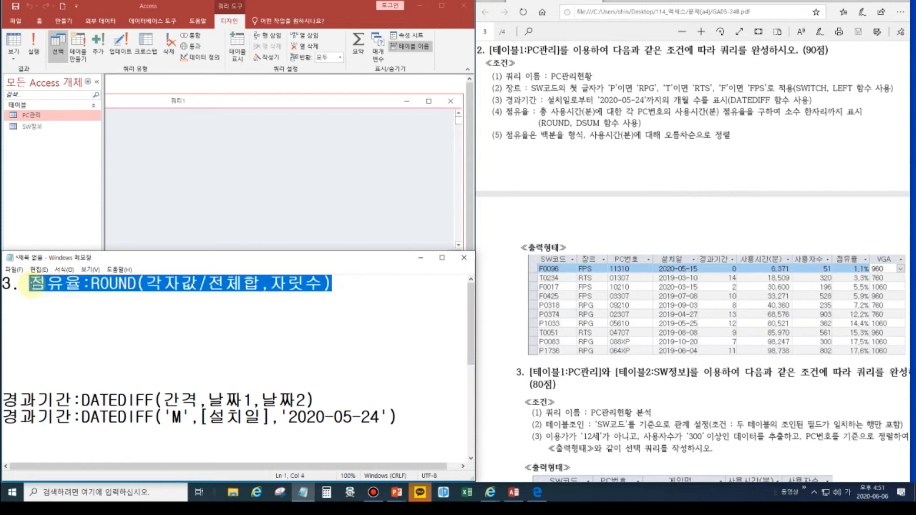
click(382, 279)
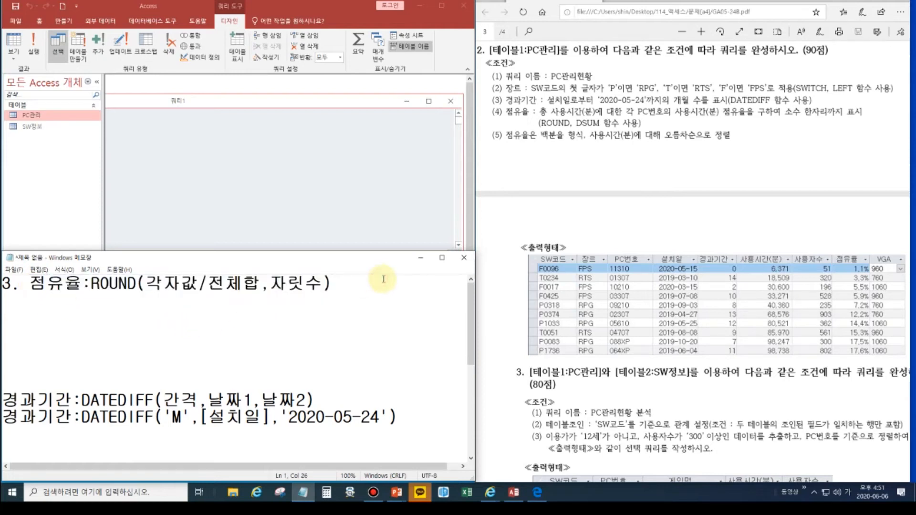
key(Return)
key(ctrl+v)
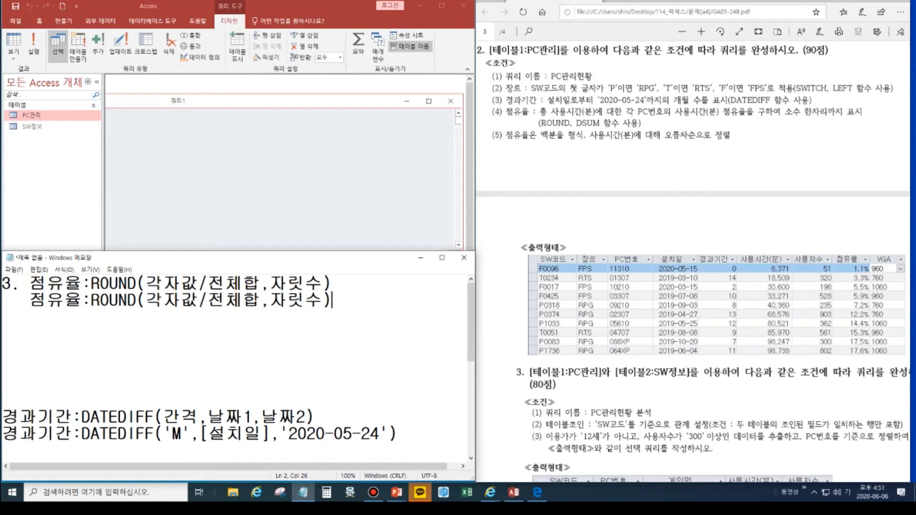
- Replace 전체합 in the second 점유율 line with DSUM(표,열,조)
click(206, 300)
drag(226, 304, 255, 305)
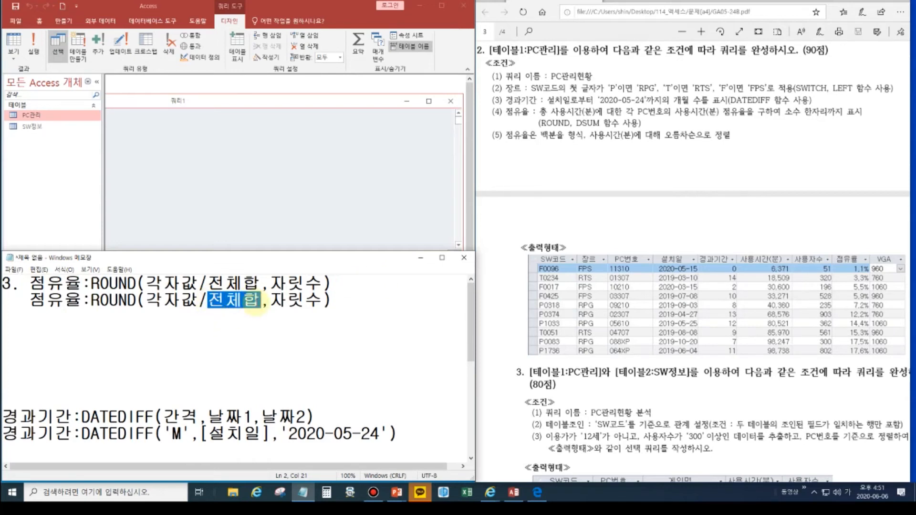
text(ㅇ)
key(BackSpace)
key(Hangul)
text(DSUM()
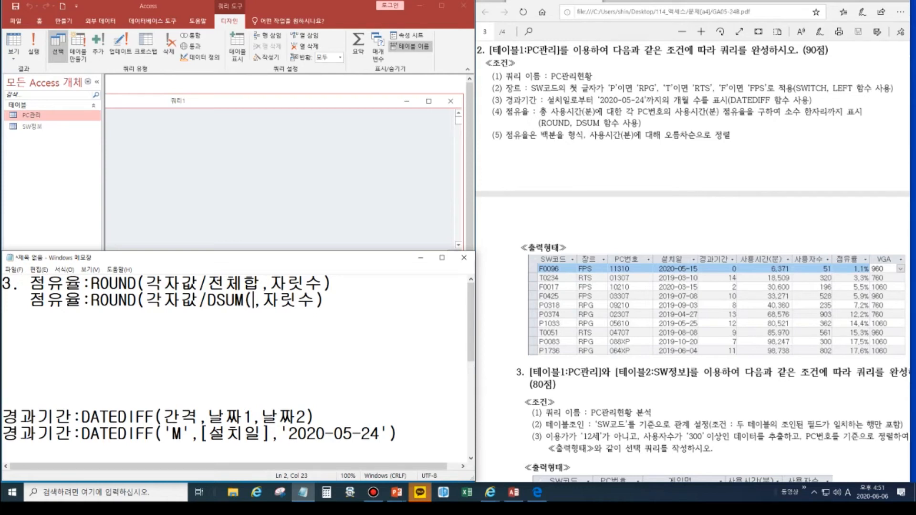
text(VY)
key(BackSpace)
key(BackSpace)
key(Hangul)
text(표,열,조))
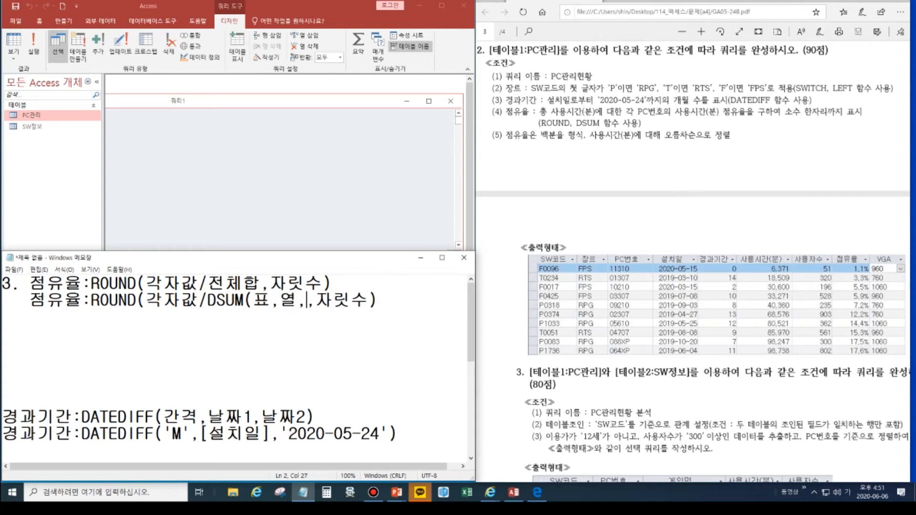
- Swap the first two DSUM arguments so they read 열,표
click(236, 300)
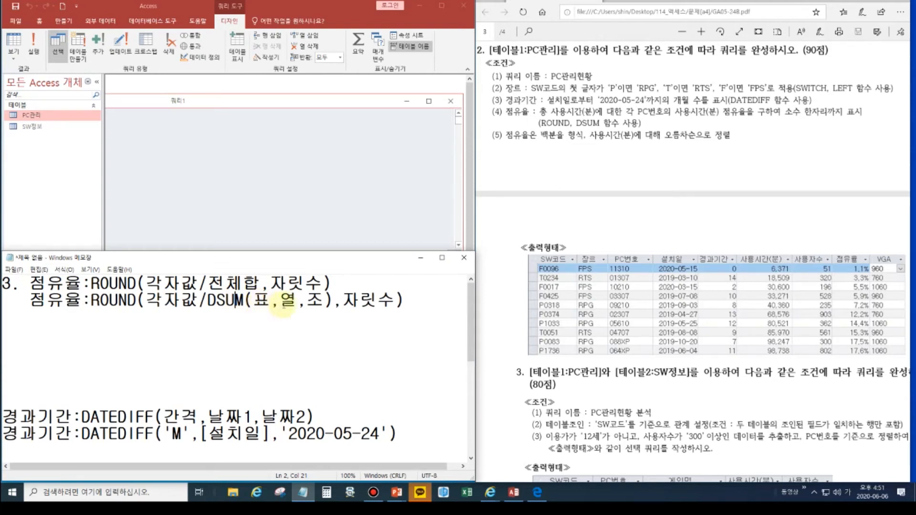
double_click(262, 302)
text(열)
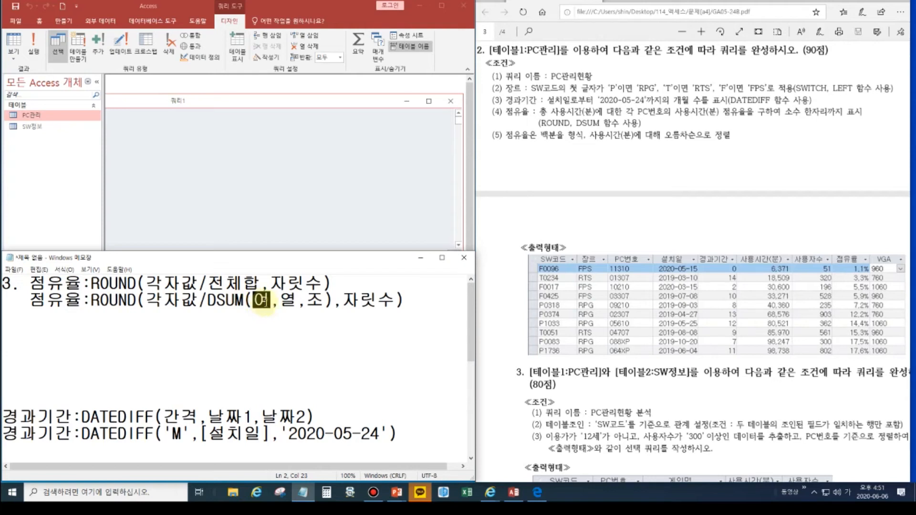
key(Right)
key(Right)
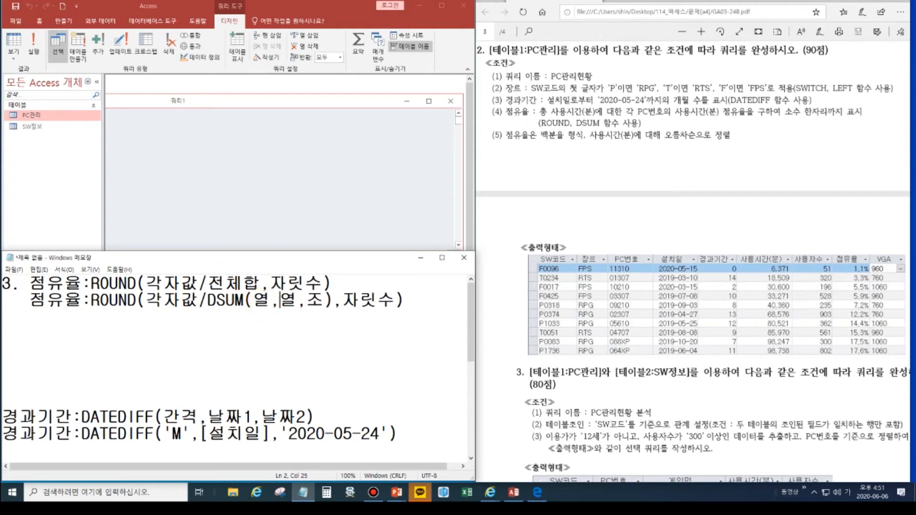
key(BackSpace)
text(표)
- Replace the 표 argument of DSUM with 테이블명
double_click(288, 301)
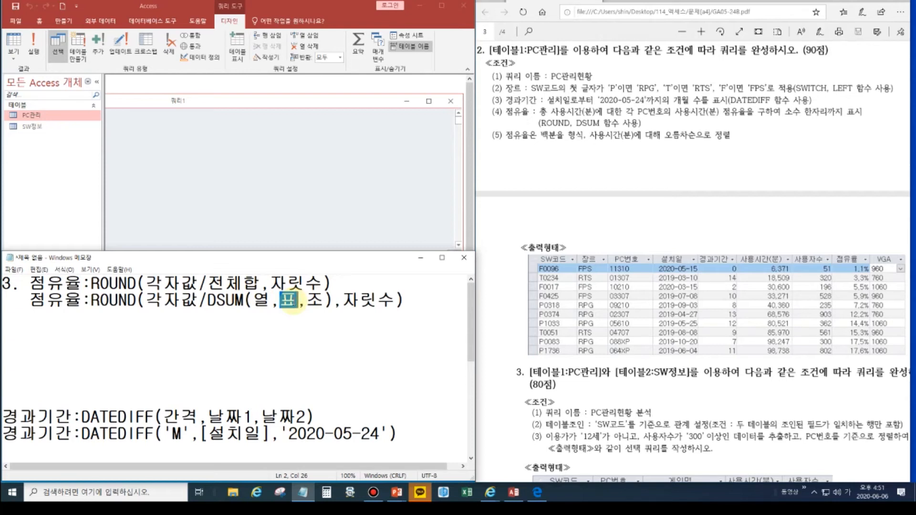
click(534, 52)
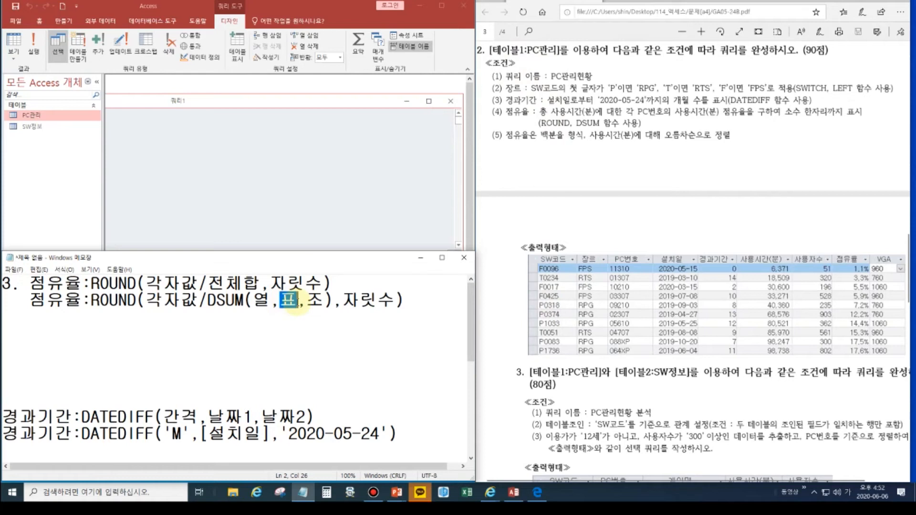
text(테이블)
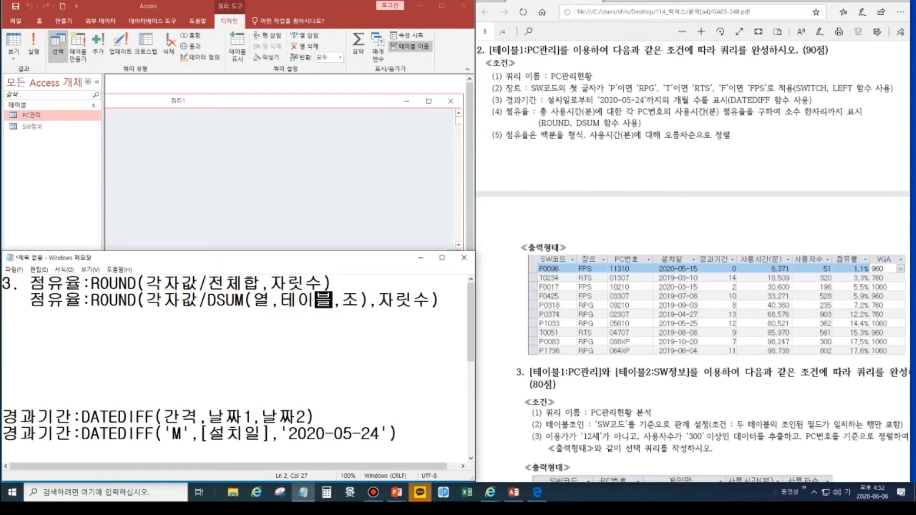
text(명)
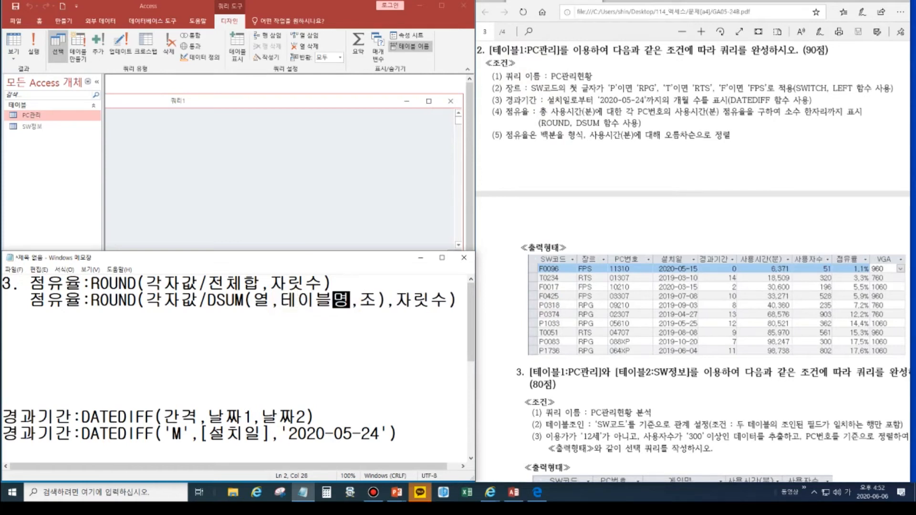
click(378, 300)
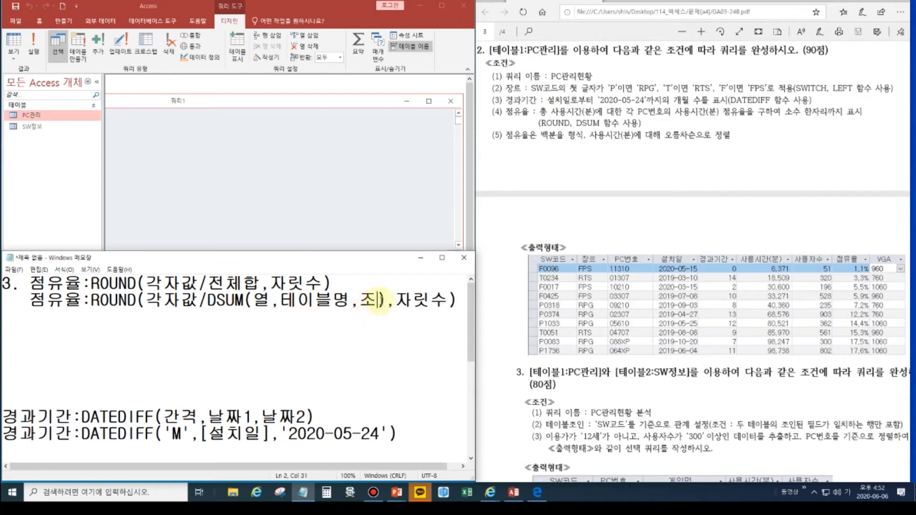
- Remove the indents from both 점유율 lines and put the number 3. on its own line above them
drag(458, 299, 5, 300)
click(5, 300)
key(Delete)
key(Delete)
key(Delete)
click(28, 284)
key(BackSpace)
key(BackSpace)
key(BackSpace)
key(Return)
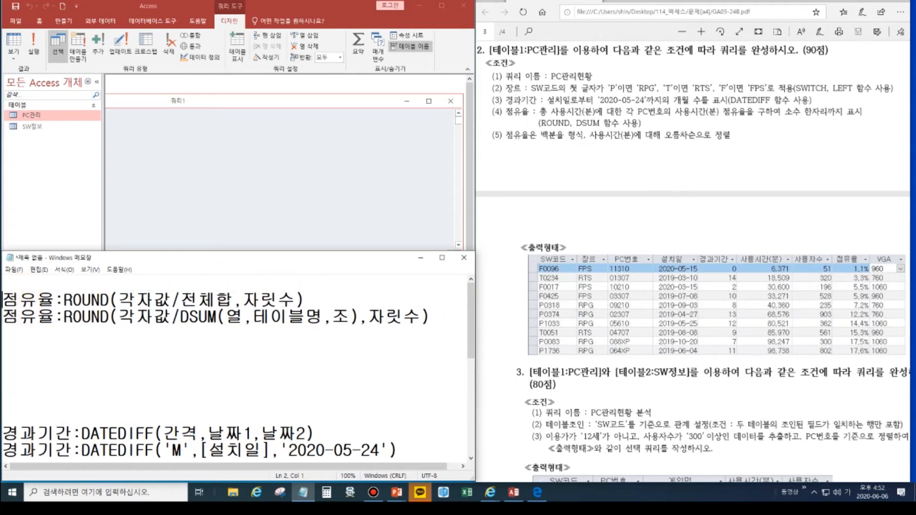
click(29, 282)
text(3.)
- Duplicate the 점유율 line containing DSUM(열,테이블명,조) on a new line below it
click(438, 313)
key(BackSpace)
key(BackSpace)
key(BackSpace)
key(BackSpace)
key(ctrl+z)
drag(431, 318, 2, 318)
key(ctrl+c)
click(439, 317)
key(Return)
key(ctrl+v)
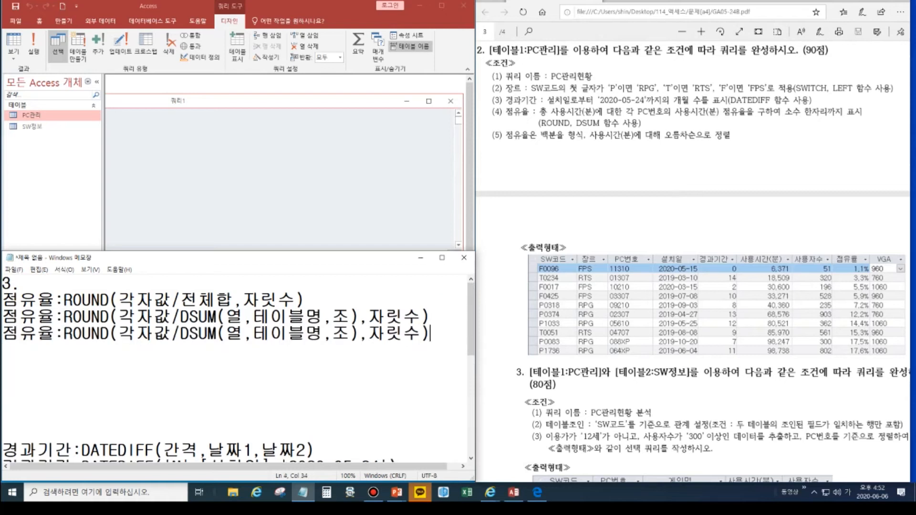
- Replace 테이블명 in the third 점유율 line with "PC관리" in double quotation marks
drag(252, 334, 325, 334)
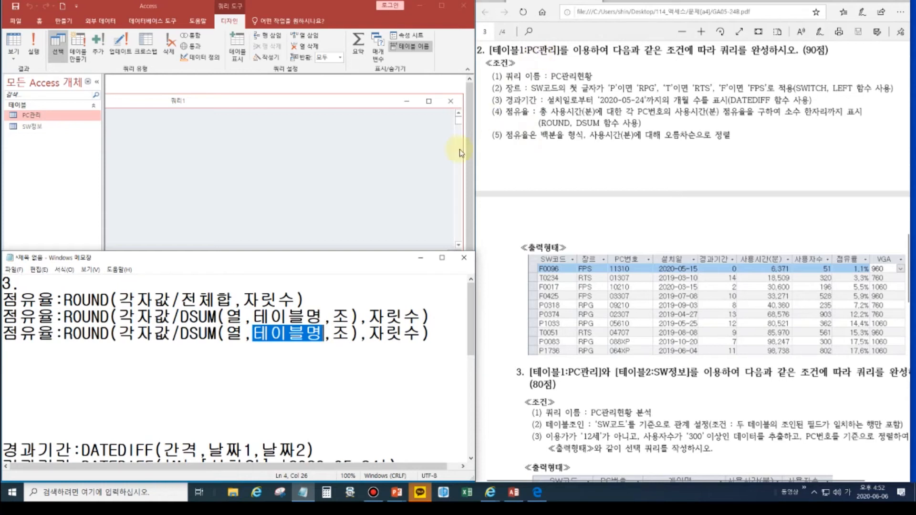
text(")
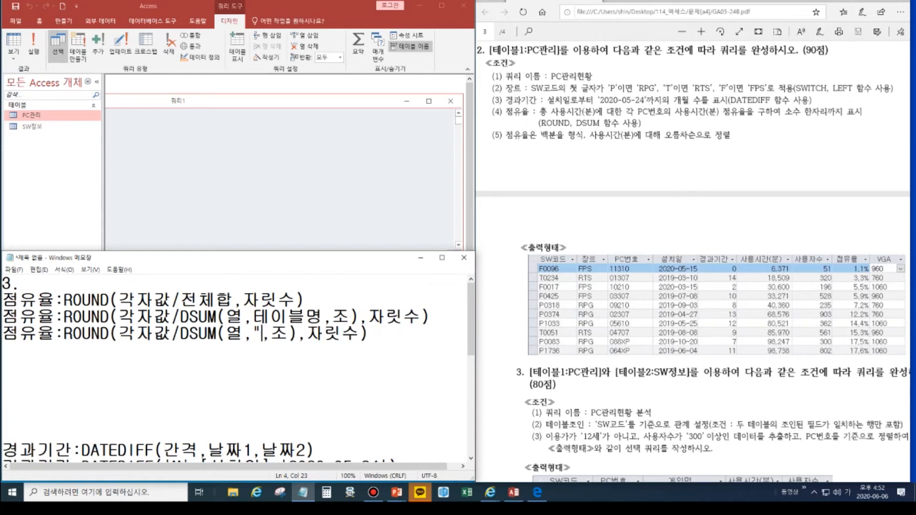
text(ㅔ)
key(BackSpace)
key(Hangul)
text(PCRHKS)
key(BackSpace)
key(BackSpace)
key(BackSpace)
key(BackSpace)
key(Hangul)
text(관리')
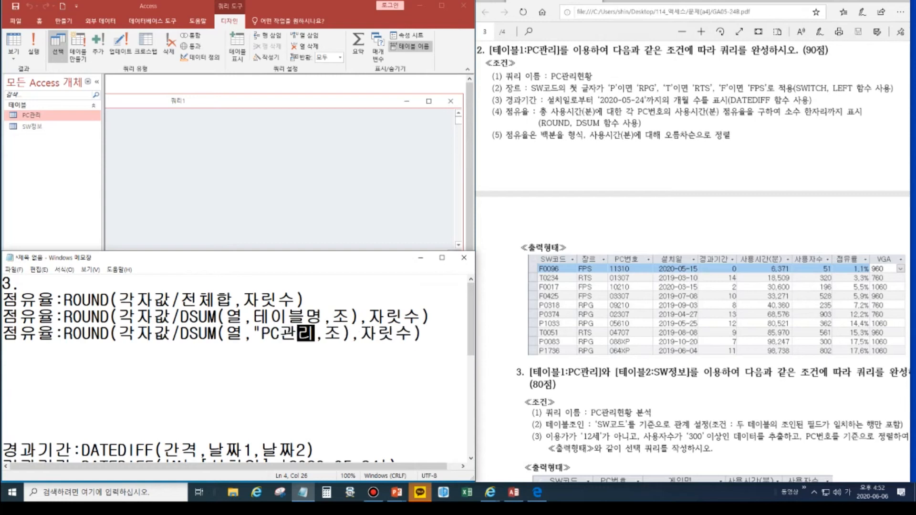
key(BackSpace)
text(")
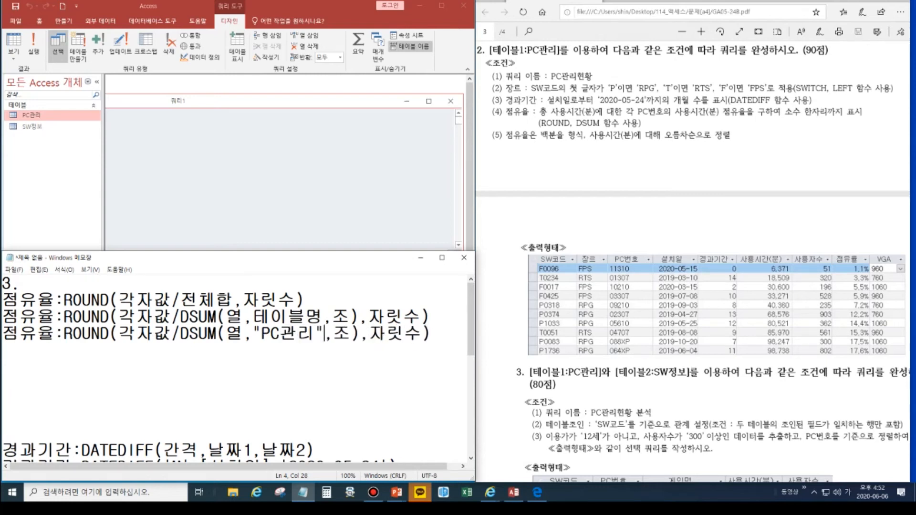
- Duplicate the 점유율 line containing "PC관리" on a new line below it
click(280, 336)
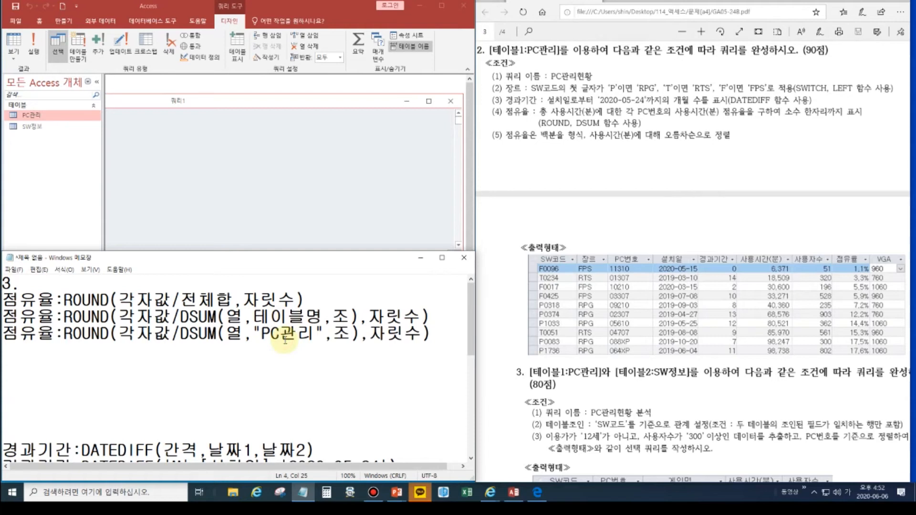
drag(447, 338, 2, 333)
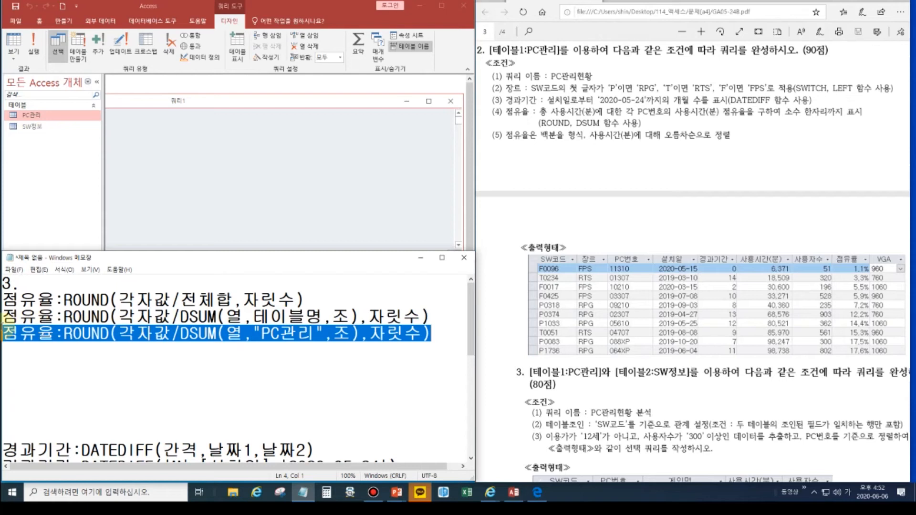
click(450, 329)
key(Return)
key(ctrl+v)
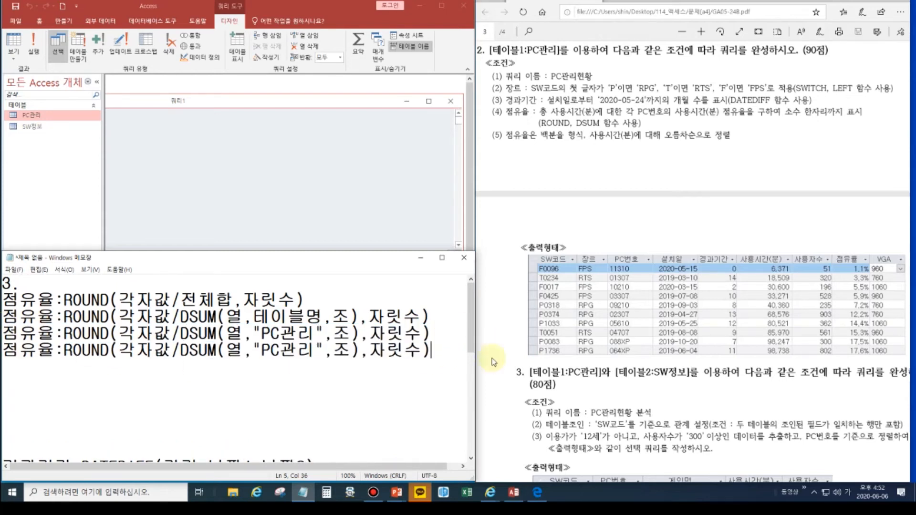
- Replace the 조 argument of DSUM in the fourth 점유율 line with [PC번호]
double_click(342, 349)
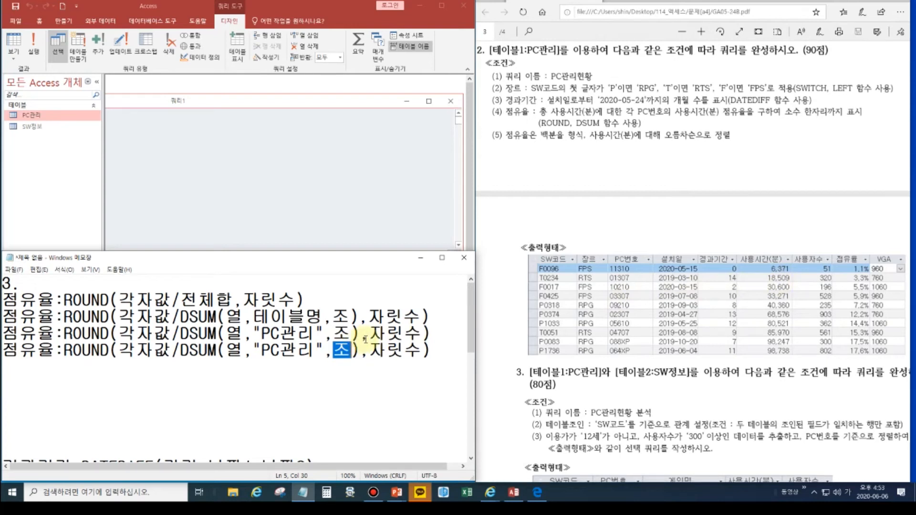
text([ㅔ)
key(Hangul)
text(PC)
key(Hangul)
text(번호)
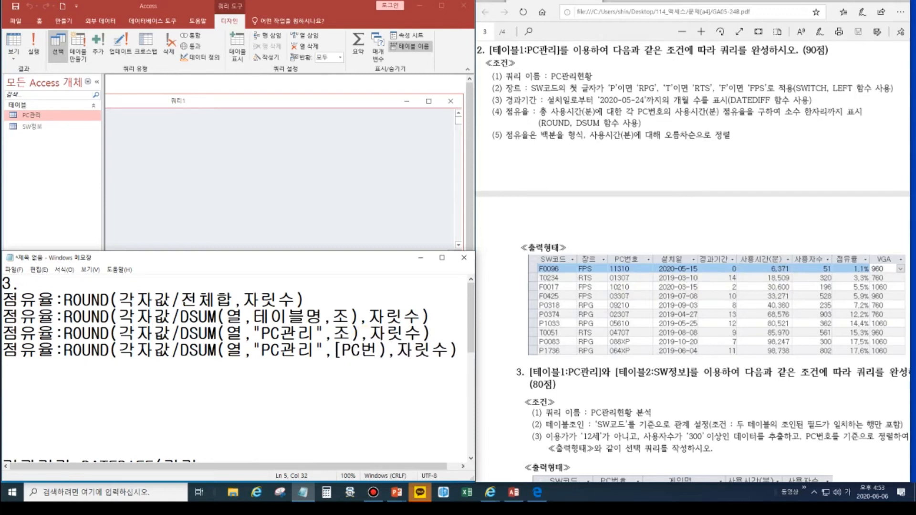
text(])
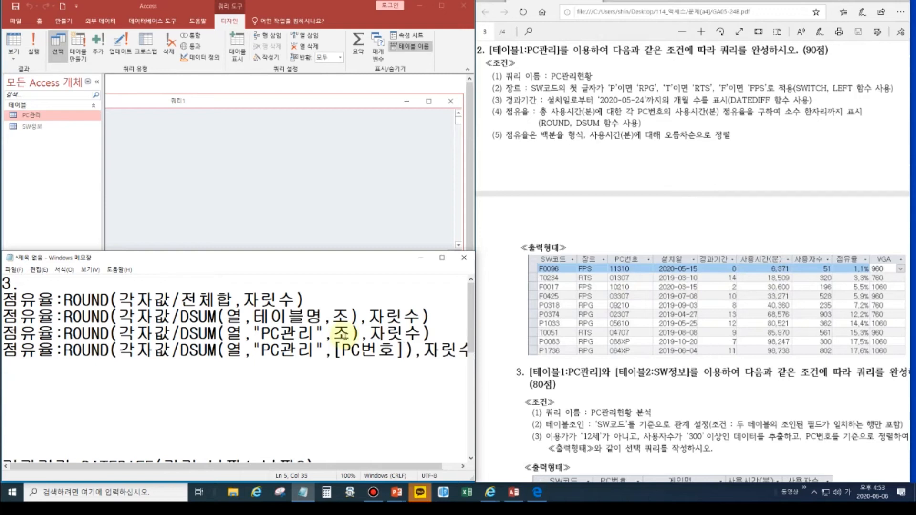
- Enclose the [PC번호] argument of DSUM in the fourth 점유율 line in double quotation marks
click(339, 353)
drag(341, 353, 335, 352)
drag(396, 352, 403, 352)
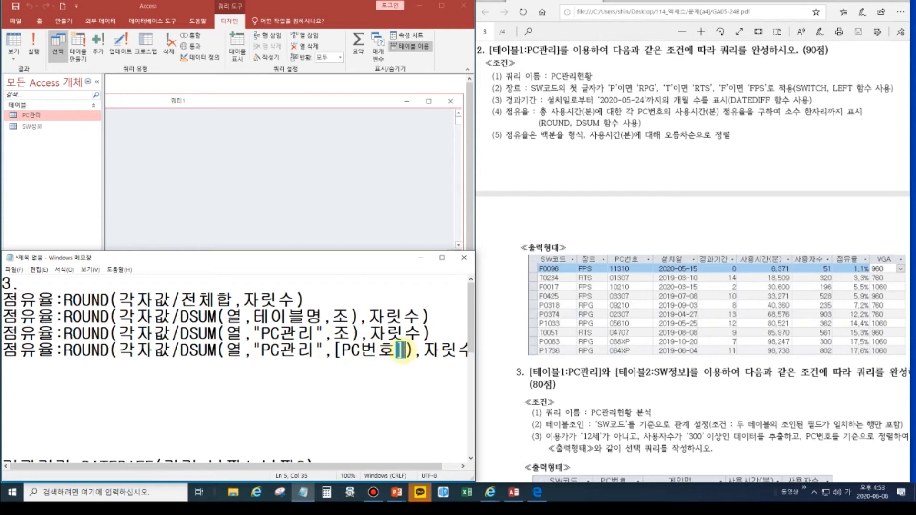
click(334, 353)
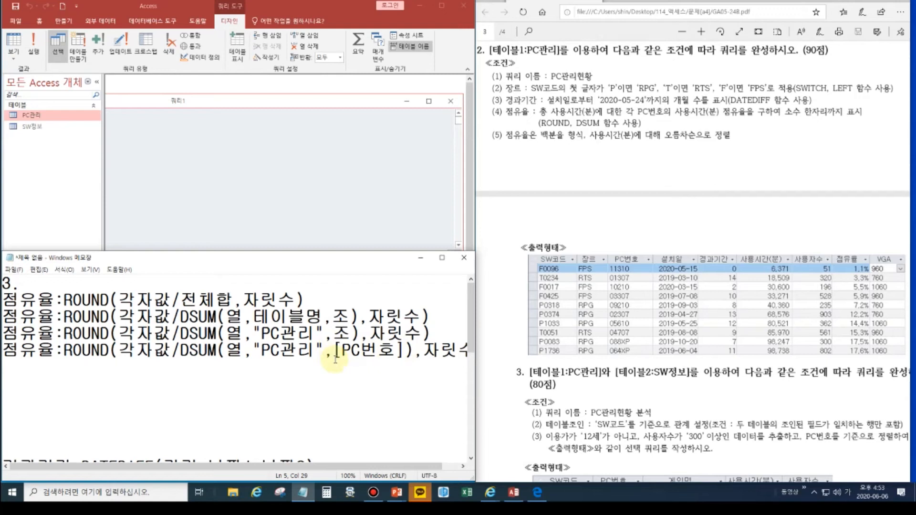
text(")
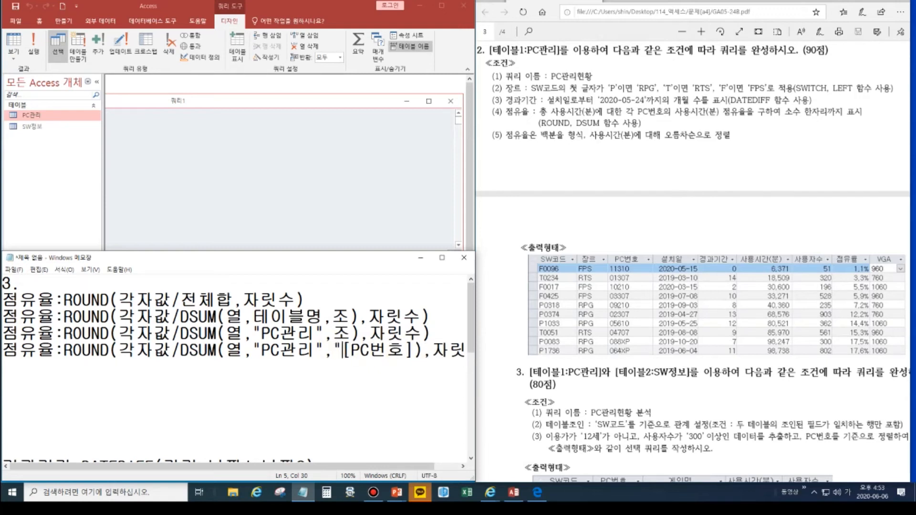
click(413, 356)
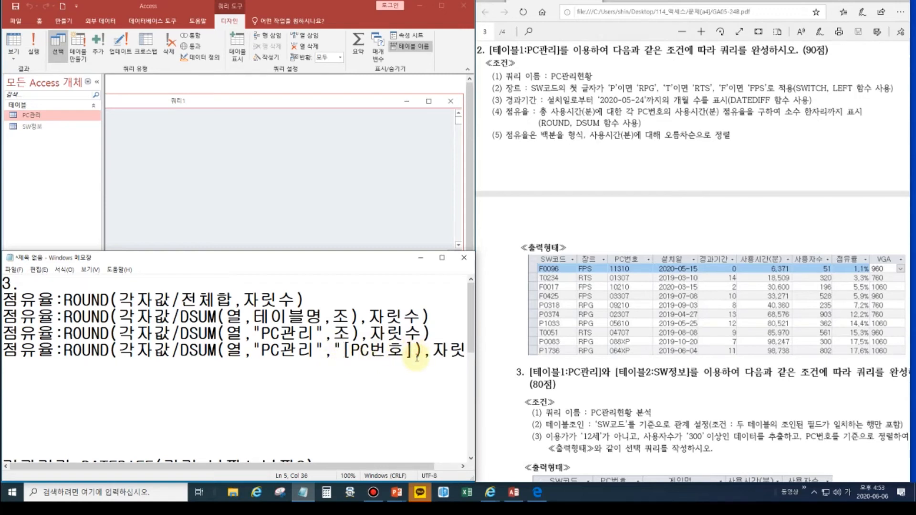
text(")
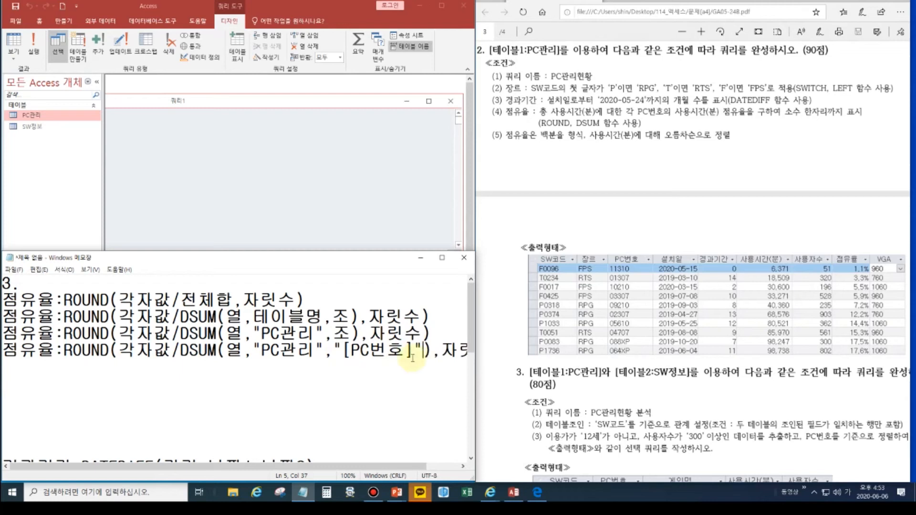
click(292, 355)
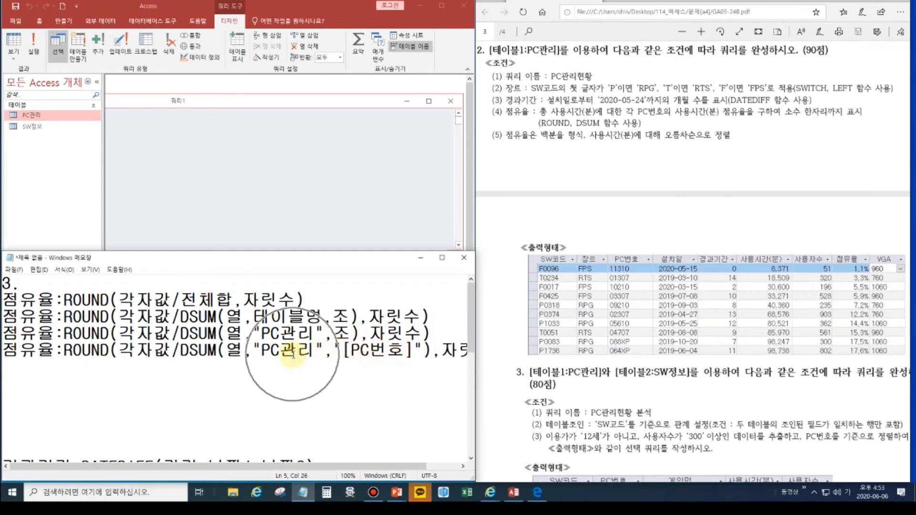
click(366, 356)
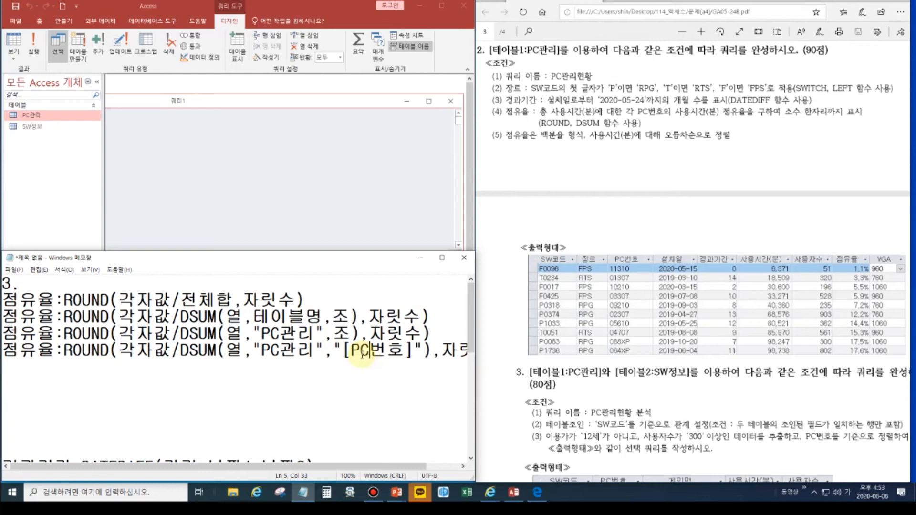
- Replace the 열 argument of DSUM in the fourth 점유율 line with [사용시간(분)]
click(231, 353)
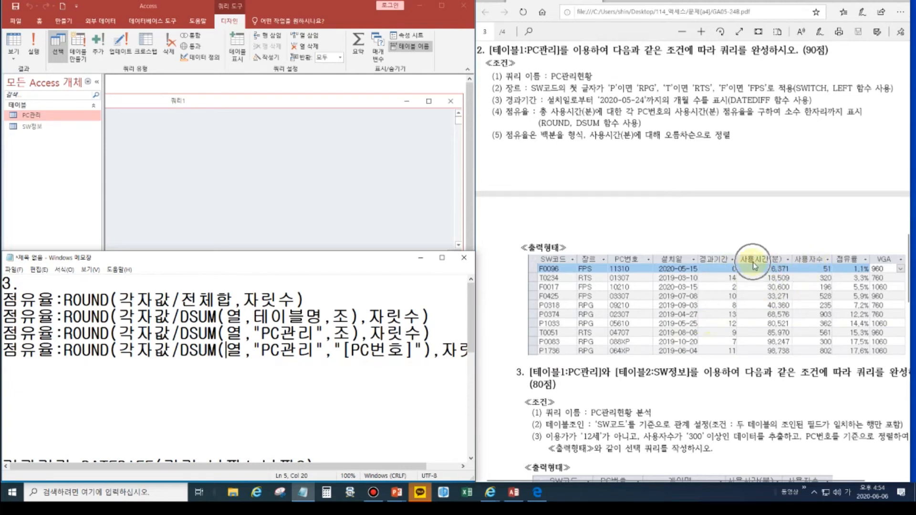
double_click(233, 352)
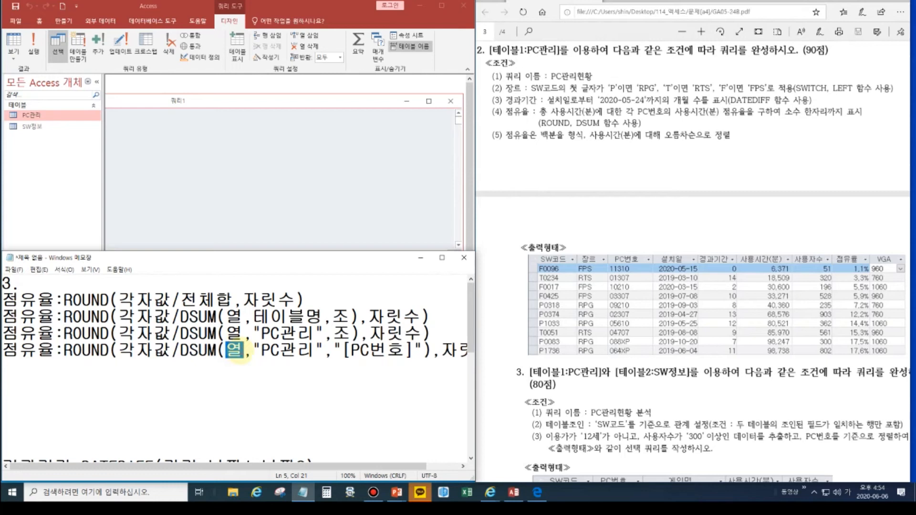
text([사용시간)
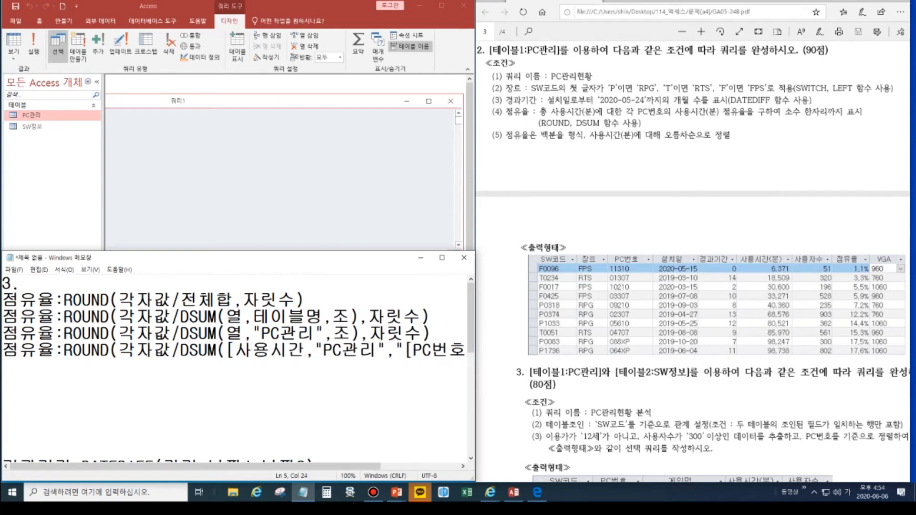
text(])
text(분)
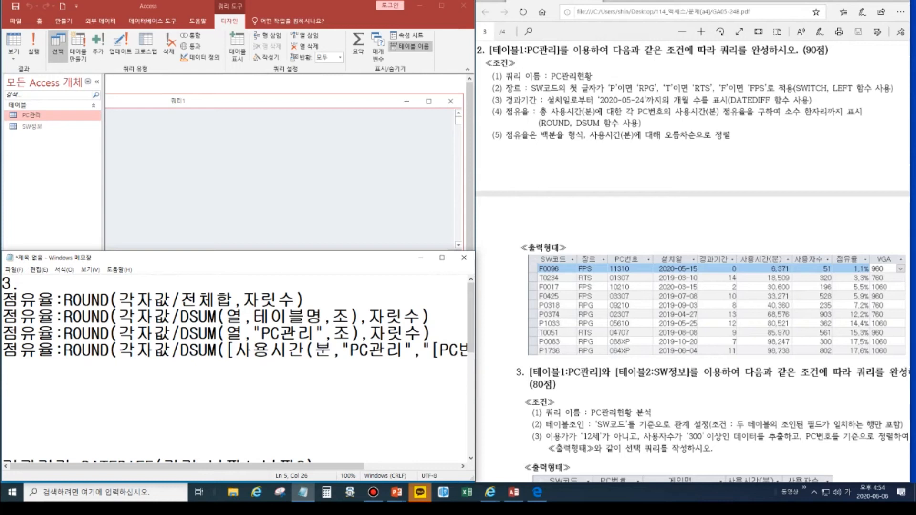
text())
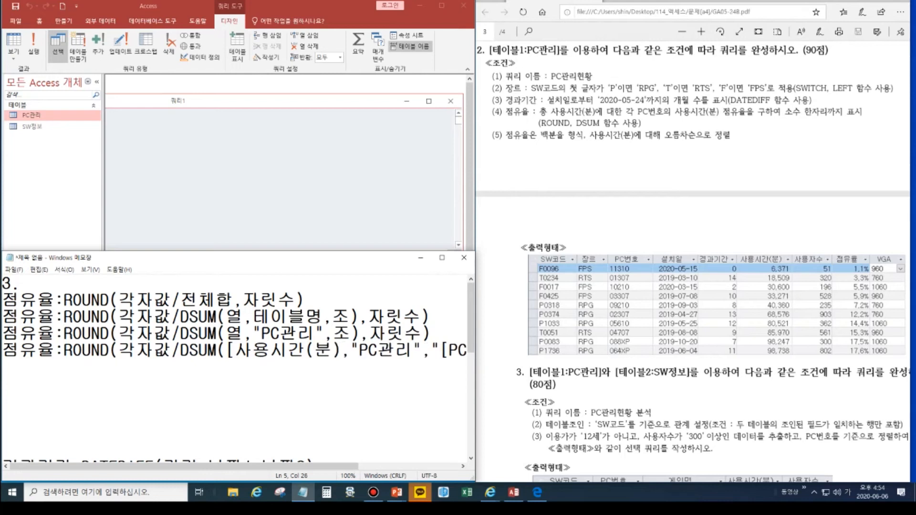
text(])
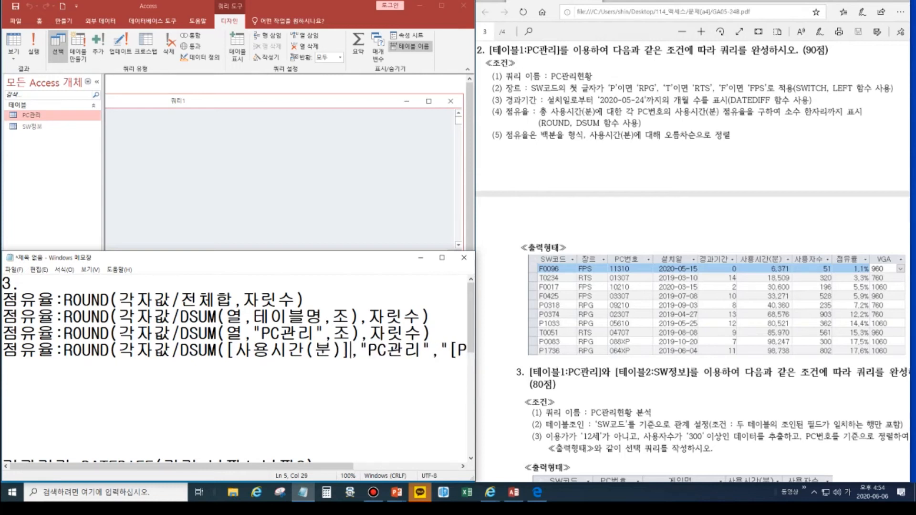
- Enclose the [사용시간(분)] argument of DSUM in the fourth 점유율 line in double quotation marks
click(218, 350)
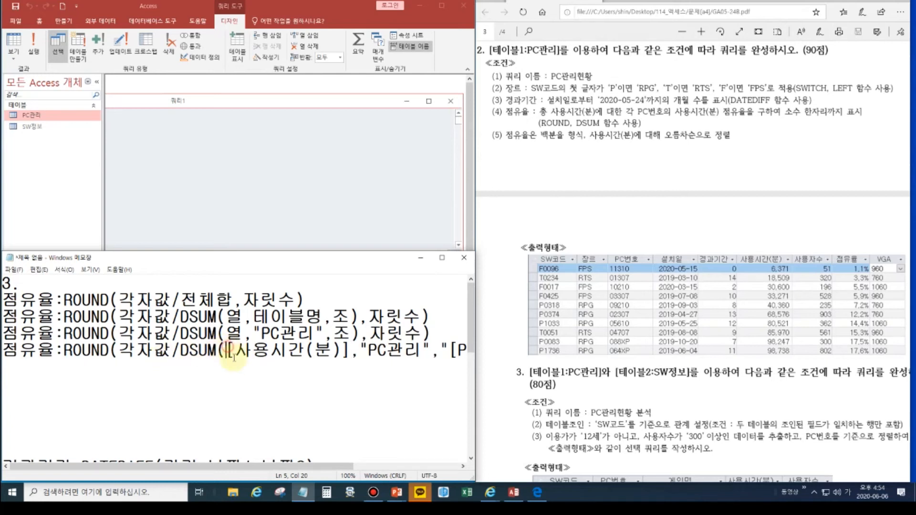
text(")
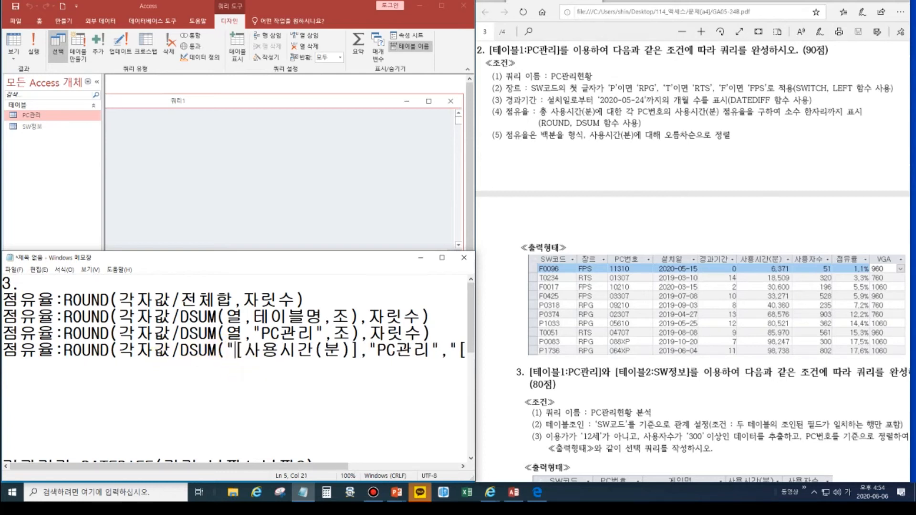
key(Right)
key(Right)
key(Right)
key(Right)
key(Right)
key(Right)
key(Right)
key(Right)
key(Right)
text(")
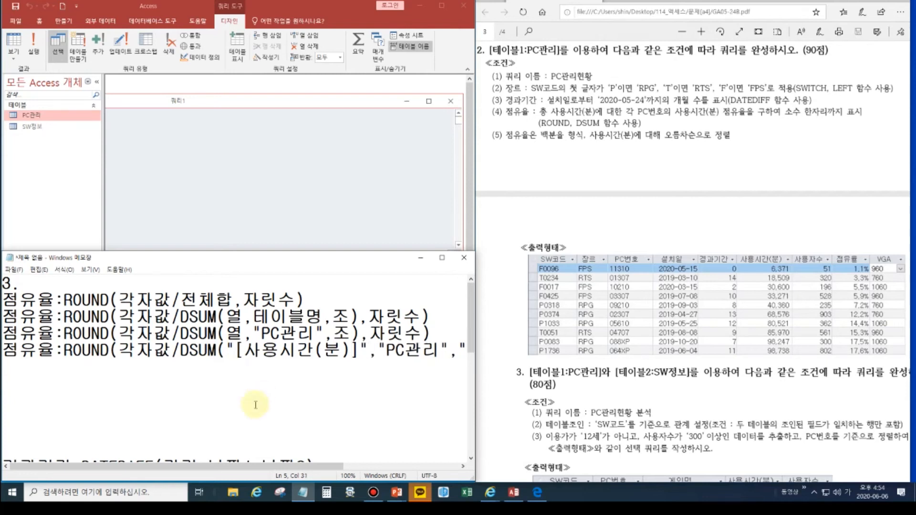
- Remove ROUND(각자값/ from the fourth 점유율 line so the expression starts with DSUM
drag(251, 465, 220, 466)
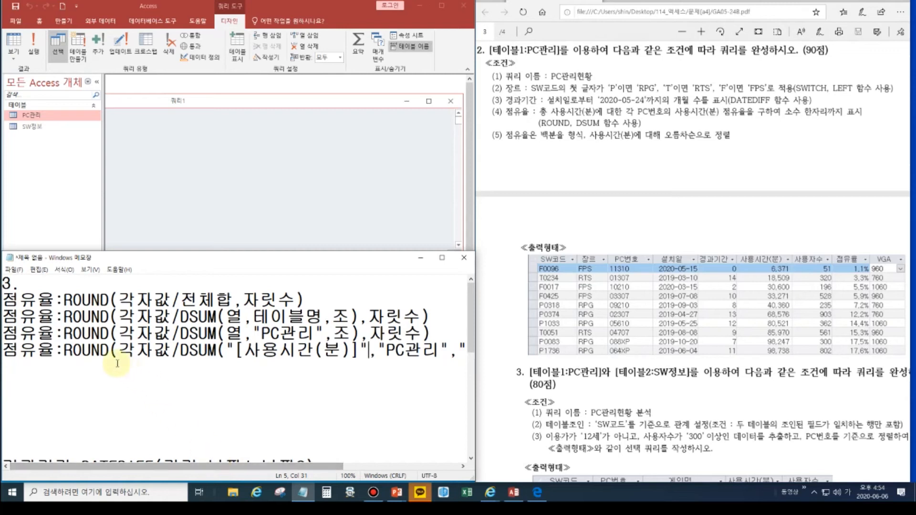
click(62, 352)
key(Delete)
key(Delete)
key(Delete)
key(Delete)
key(Delete)
key(Delete)
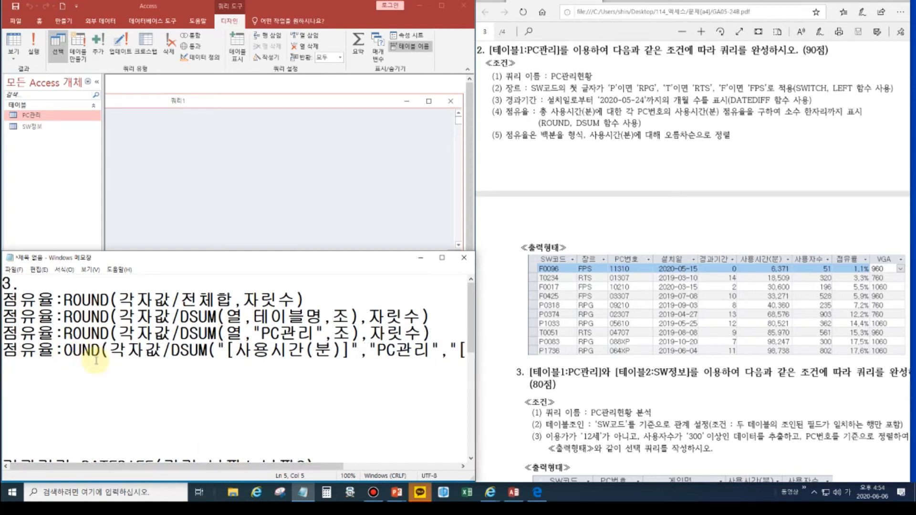
key(Delete)
key(Delete)
key(Delete)
key(Delete)
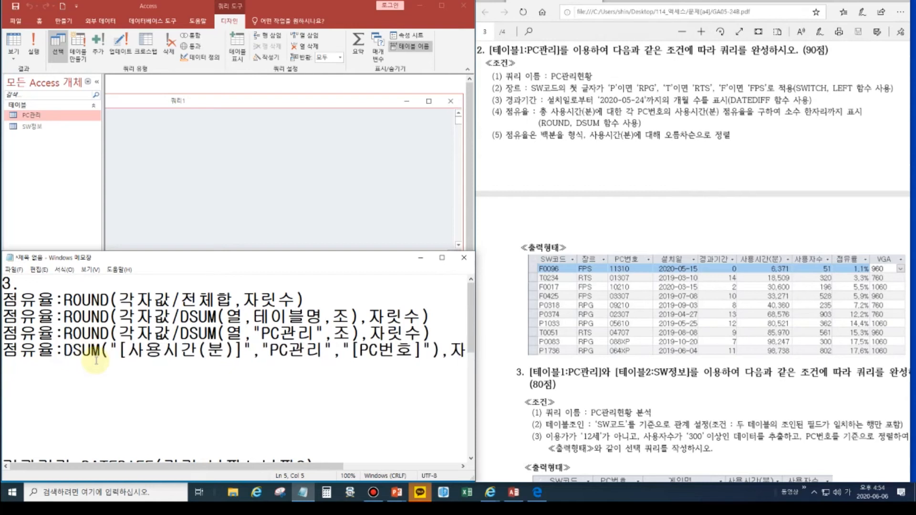
- Remove the trailing ,자릿수) from the fourth 점유율 line so it ends with the DSUM closing parenthesis
click(442, 351)
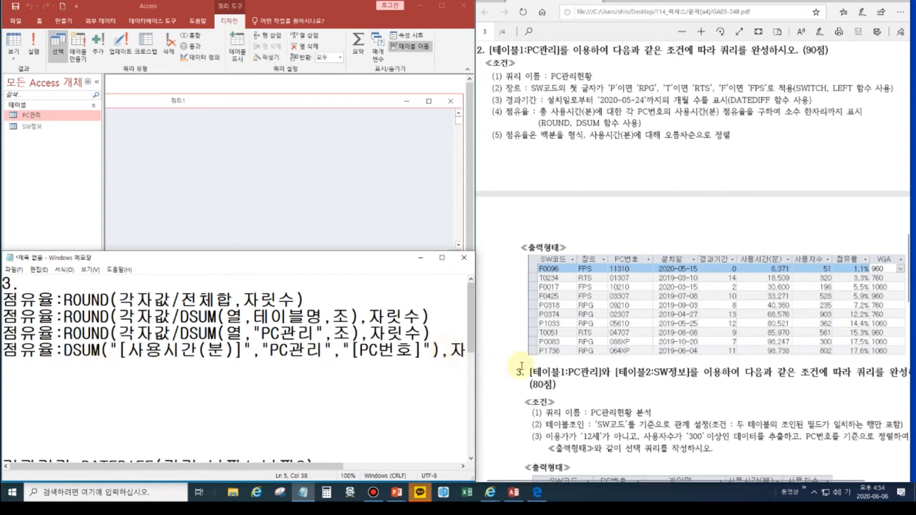
key(Delete)
key(Delete)
key(Delete)
key(Delete)
click(206, 351)
click(94, 354)
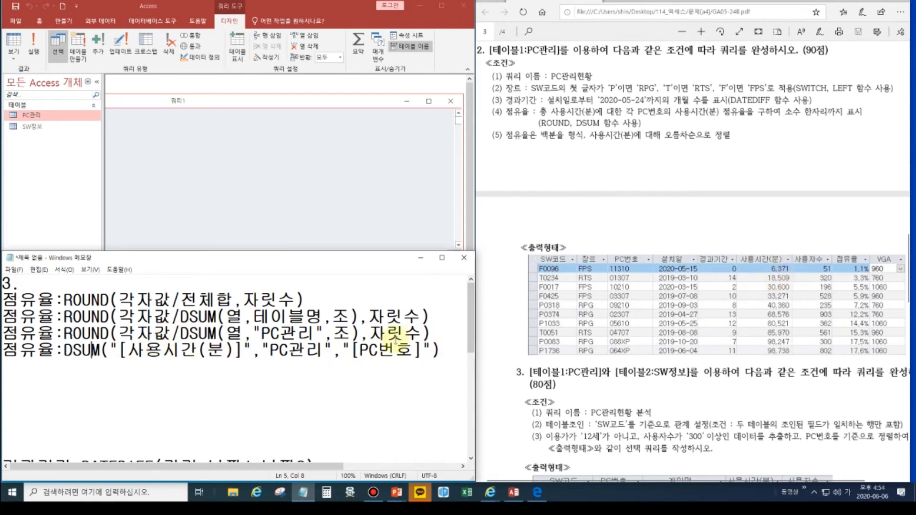
- Copy the DSUM 점유율 line into the empty query column after VGA in Access, check the query's datasheet, and return to the design
drag(441, 351, 5, 361)
key(ctrl+c)
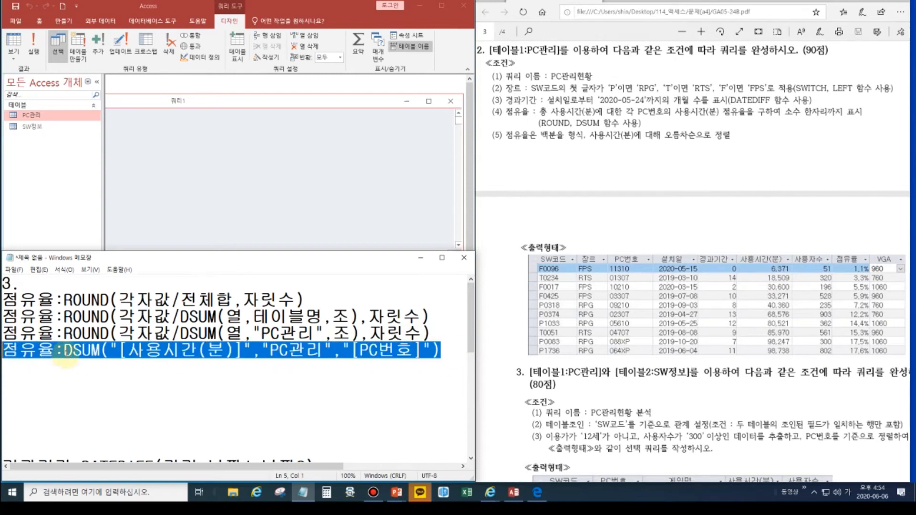
click(216, 225)
click(370, 270)
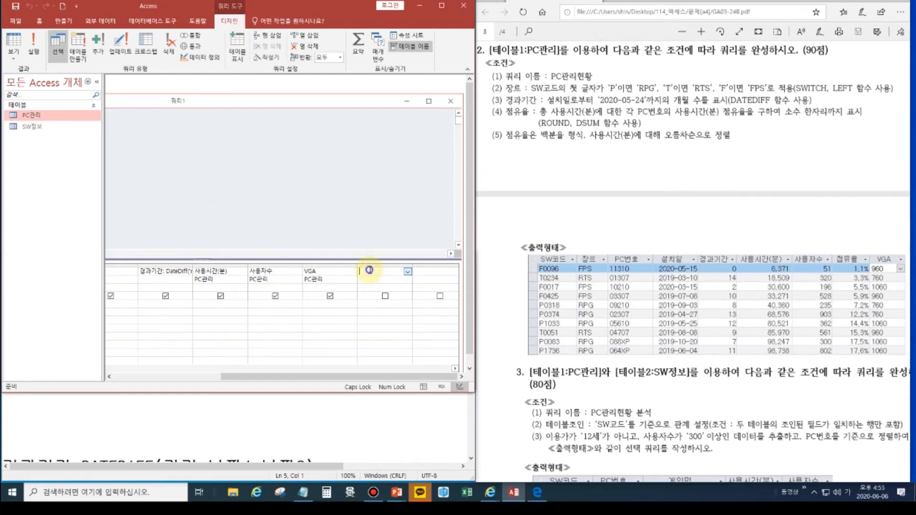
right_click(370, 270)
click(390, 357)
key(ctrl+v)
click(336, 112)
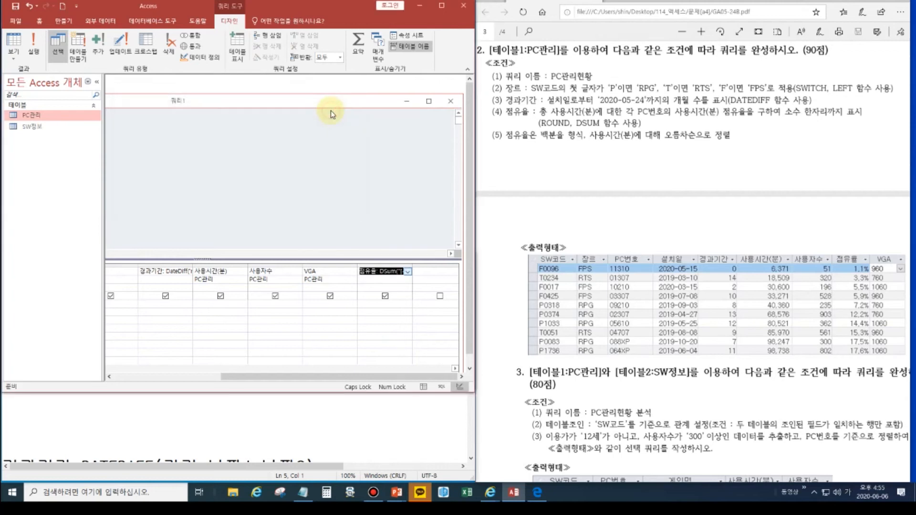
click(14, 44)
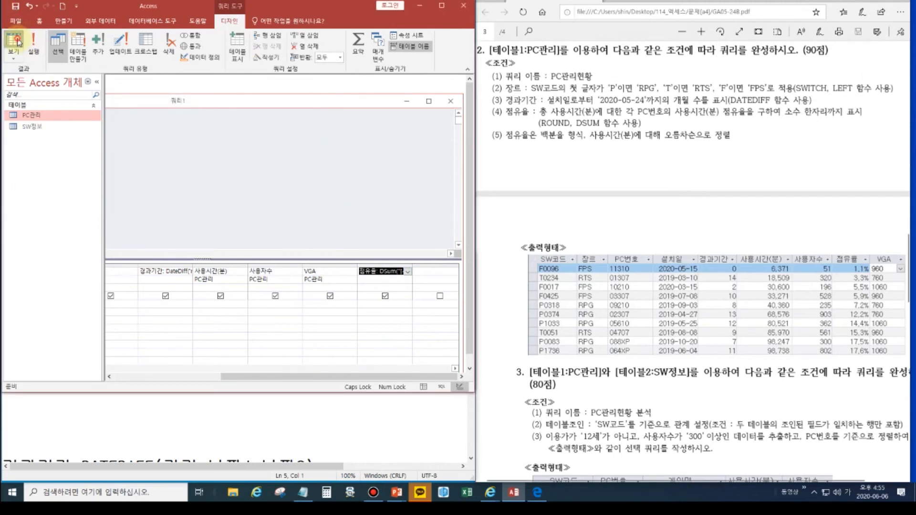
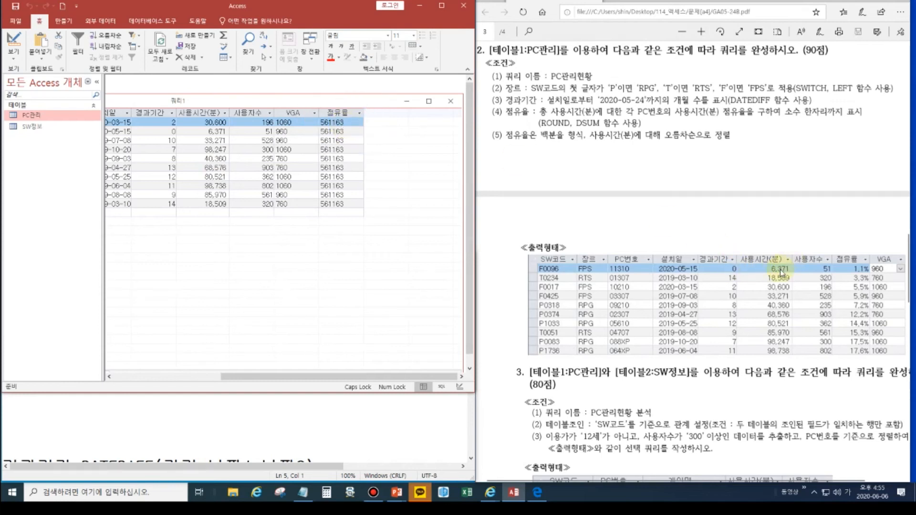
click(11, 43)
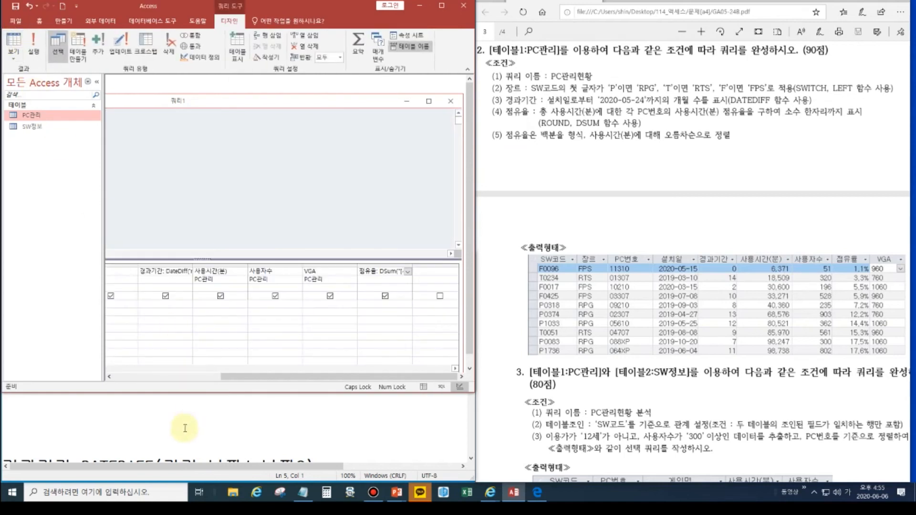
- Back in Notepad, duplicate the 점유율:DSUM line on a new line below it
click(185, 428)
click(118, 351)
click(91, 353)
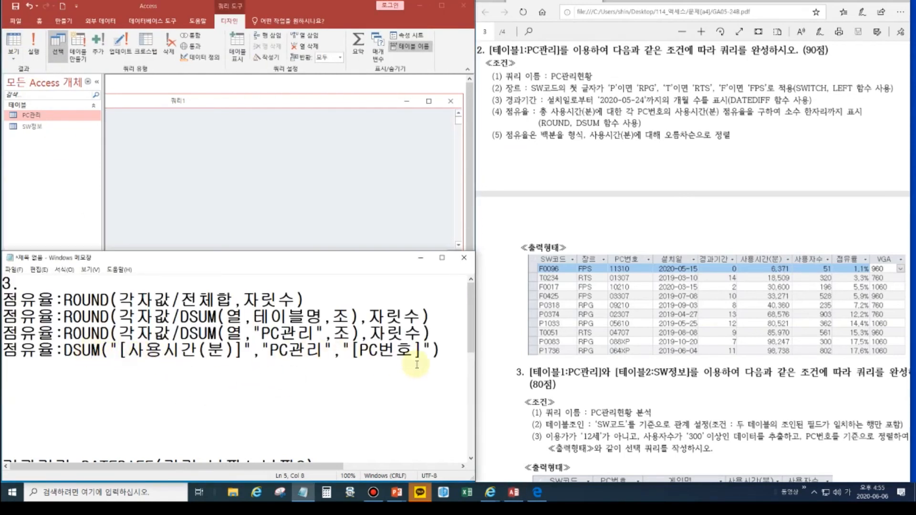
drag(451, 351, 3, 363)
key(ctrl+c)
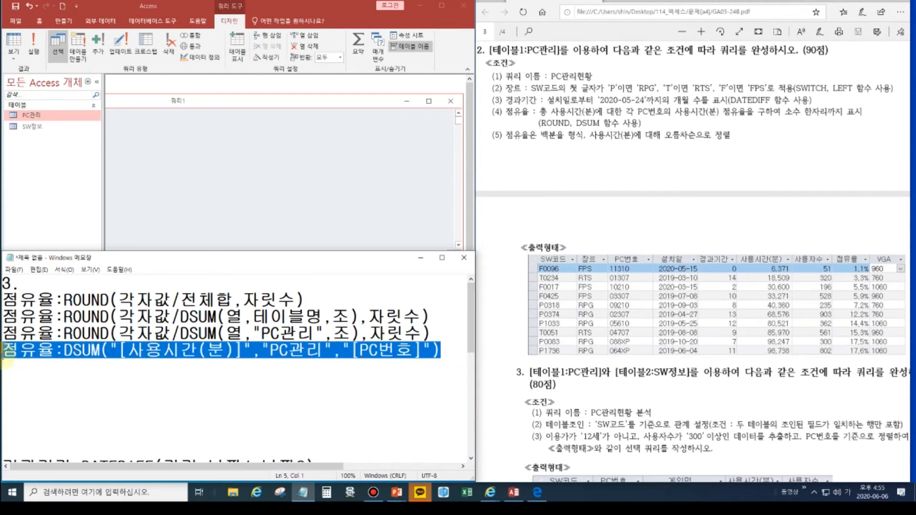
click(53, 375)
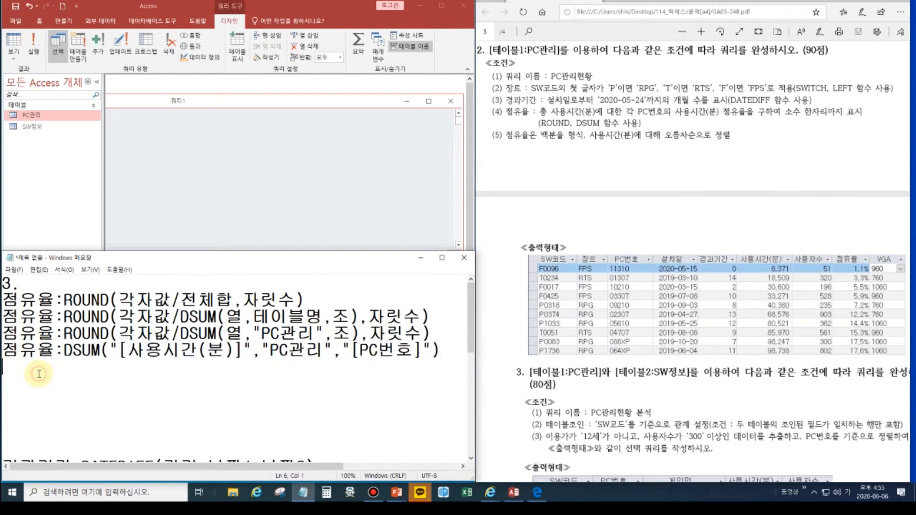
key(ctrl+v)
- Insert [사용시간(분)/ in front of DSUM in the fifth 점유율 line
click(66, 368)
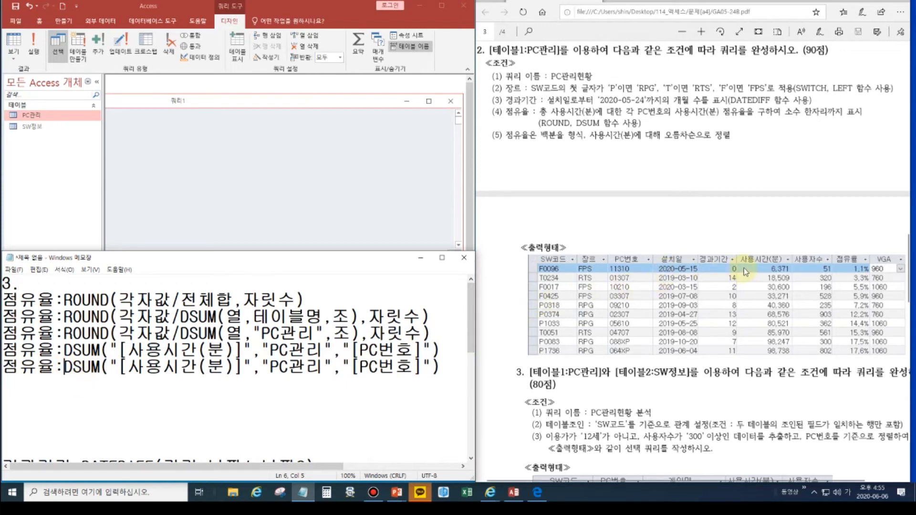
text([사용ㅅ)
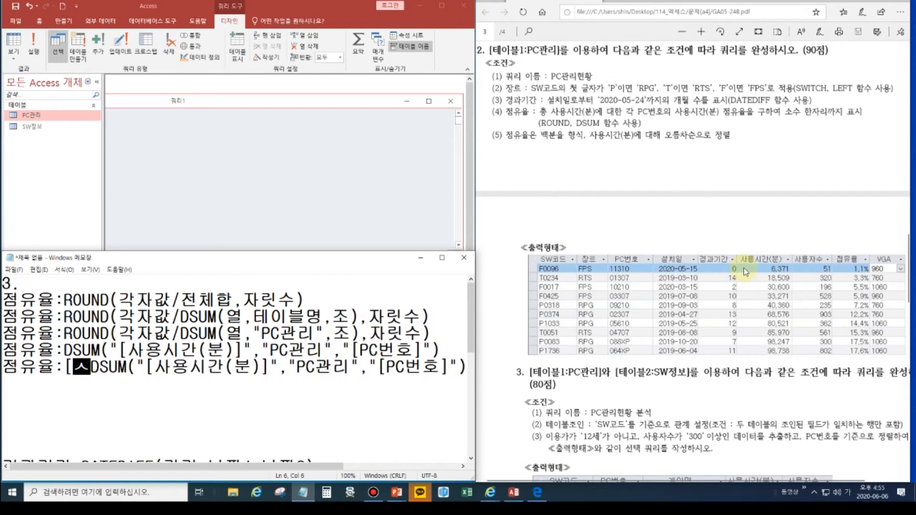
text(시간()
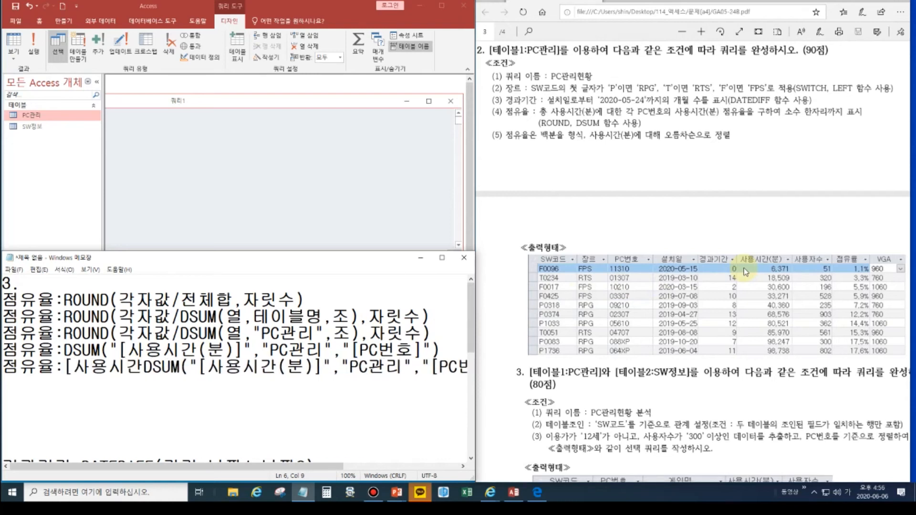
text(분))
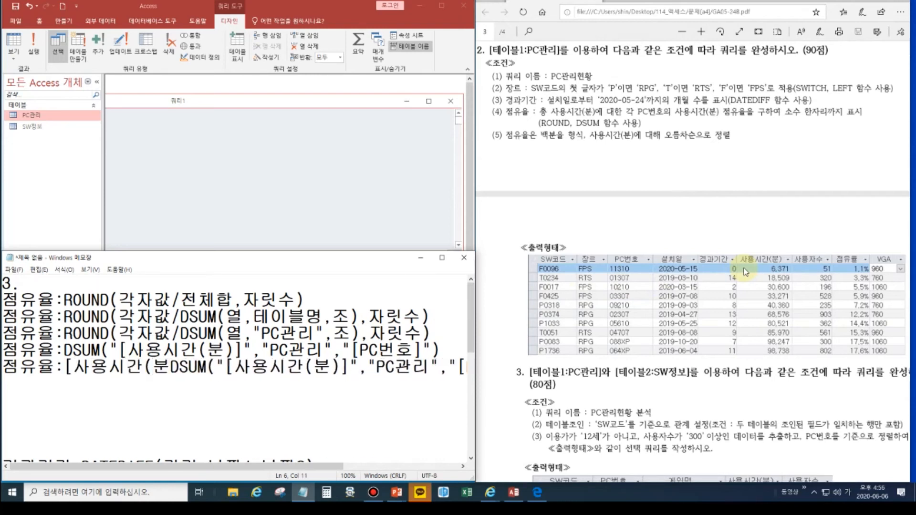
text(/)
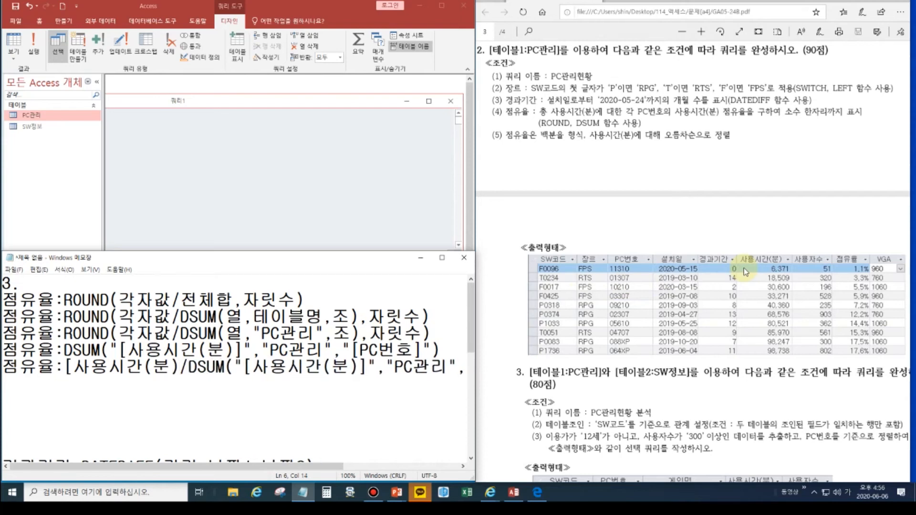
- Close the bracket after [사용시간(분) in the fifth 점유율 line and move its DSUM part onto a line of its own
click(179, 370)
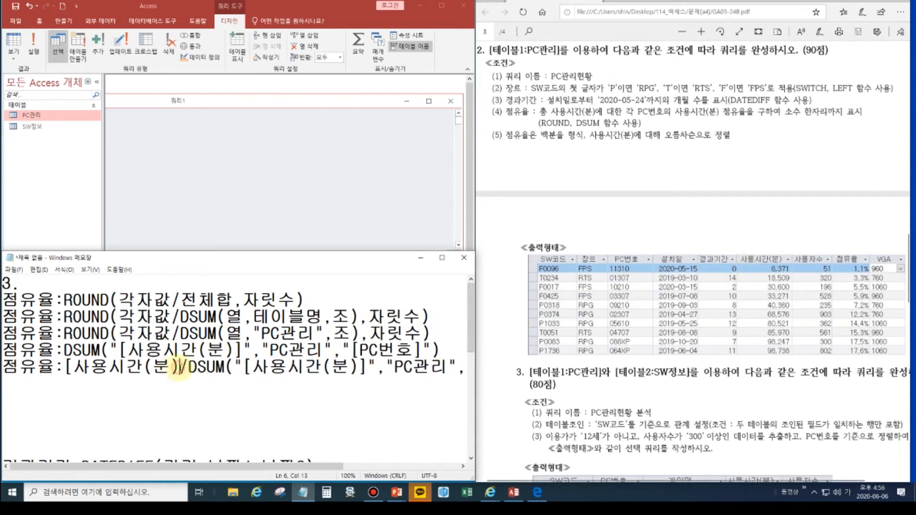
text(])
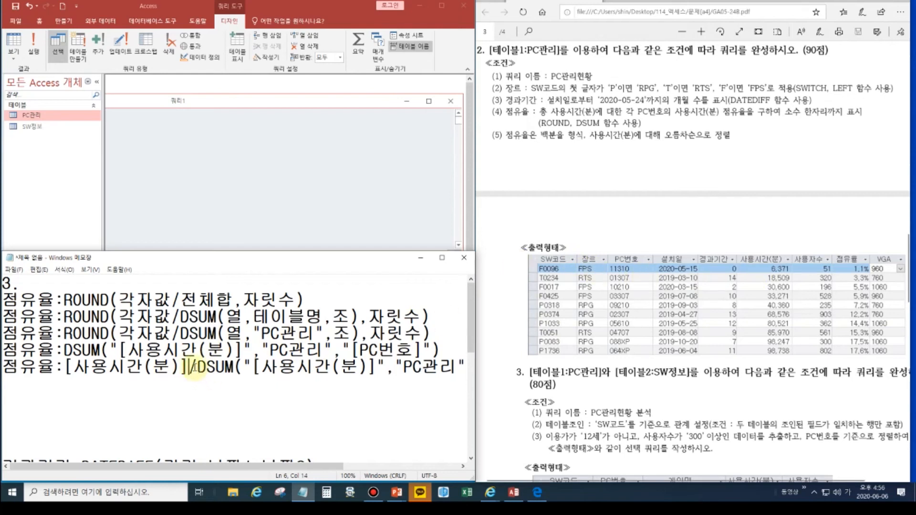
click(267, 370)
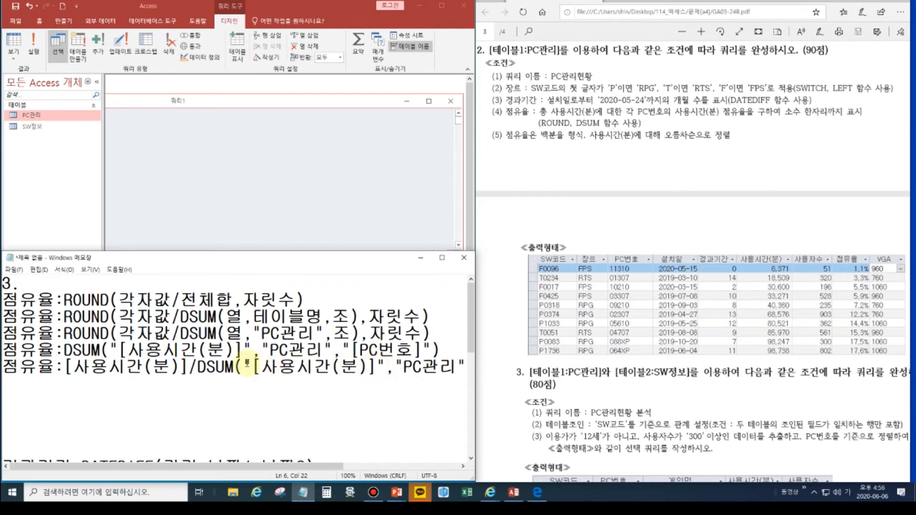
click(89, 369)
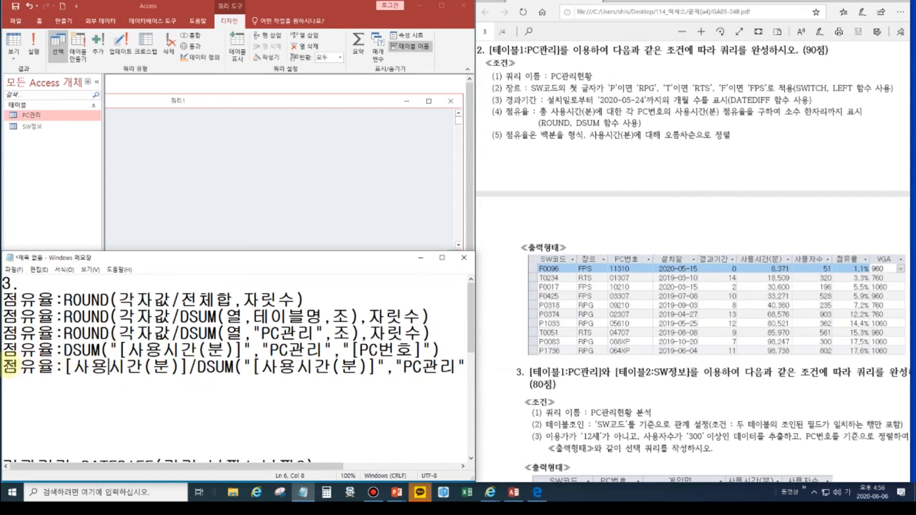
drag(4, 367, 496, 377)
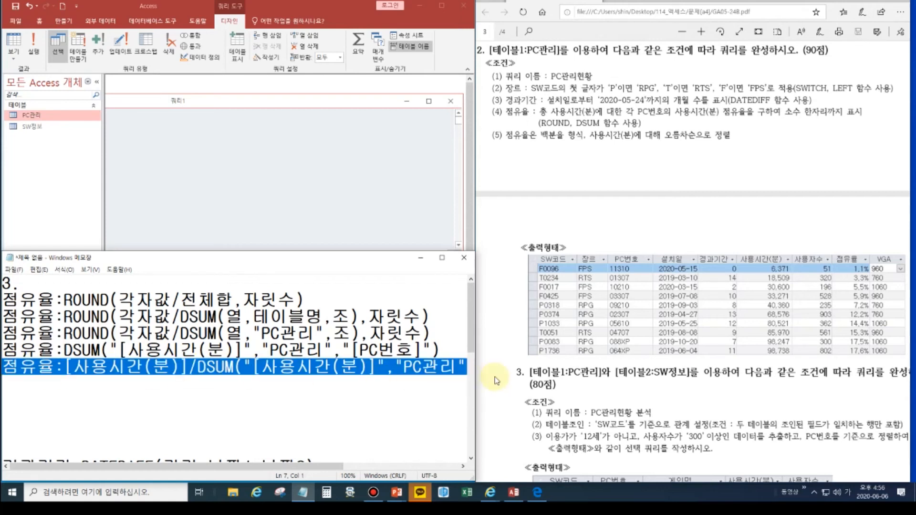
click(197, 367)
key(Return)
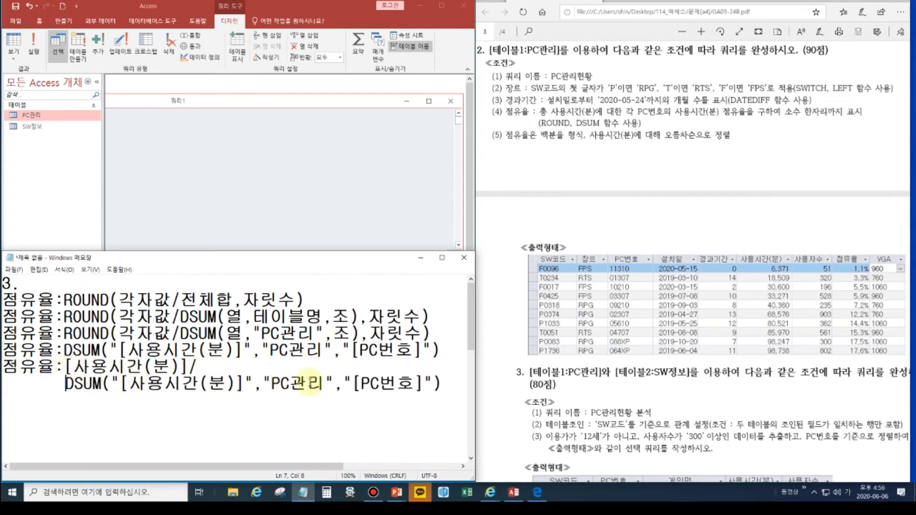
- Replace the query's 점유율 expression in Access with the [사용시간(분)]/DSUM formula from Notepad and check the datasheet against the requirements
drag(441, 384, 4, 366)
click(191, 243)
click(386, 272)
right_click(387, 270)
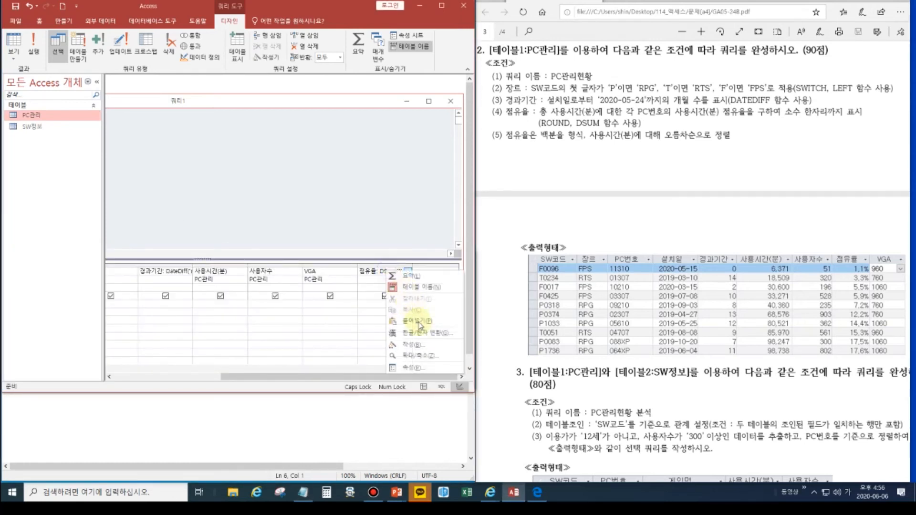
click(421, 358)
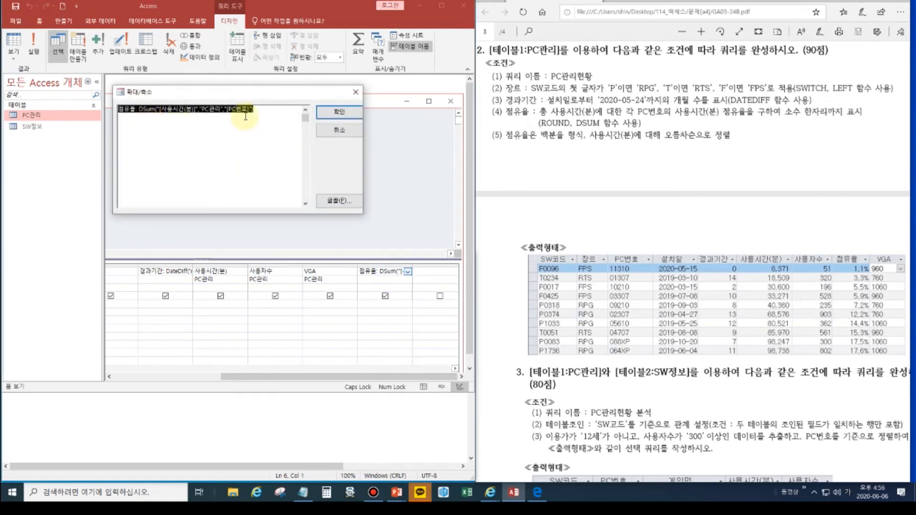
drag(264, 108, 104, 111)
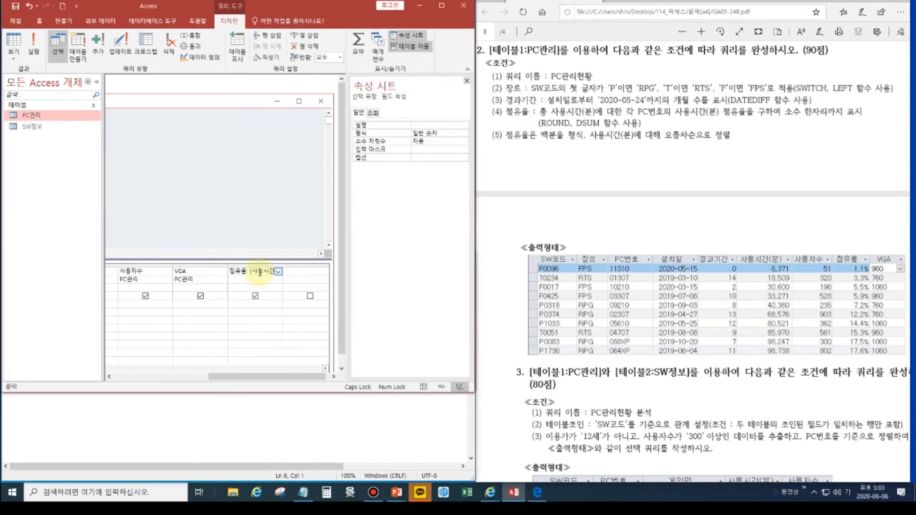
click(15, 42)
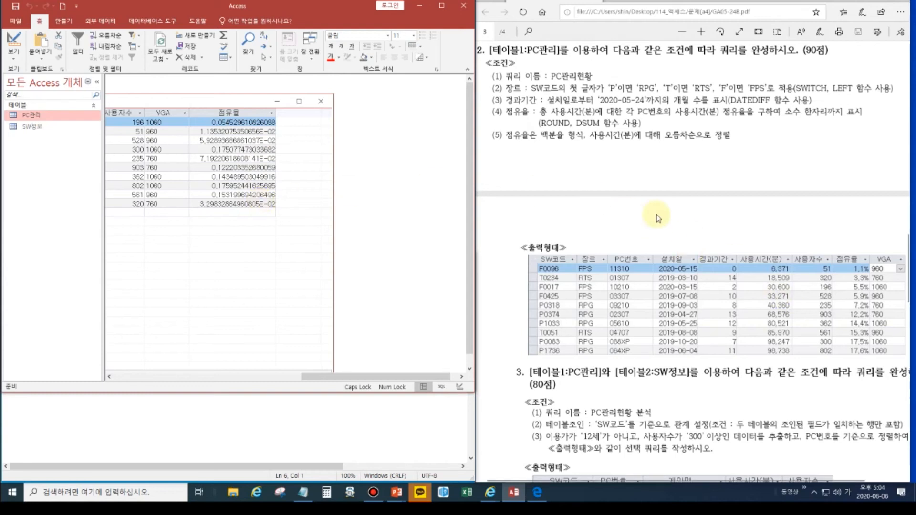
click(553, 136)
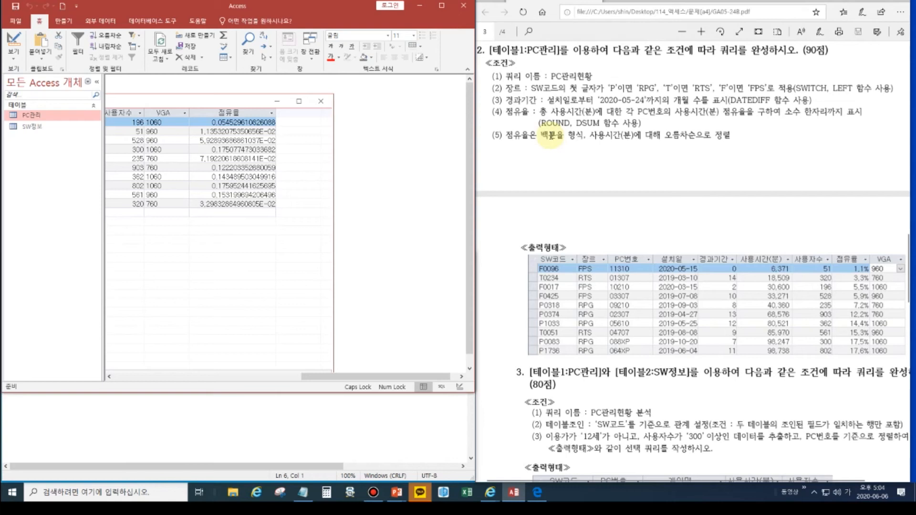
- Set the 점유율 field's format to 백분율 in the query design and view the datasheet
click(13, 44)
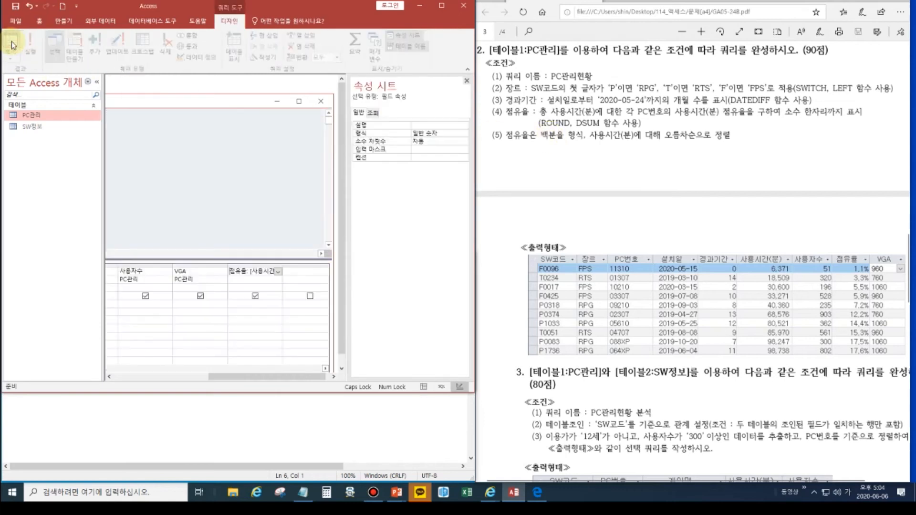
right_click(263, 270)
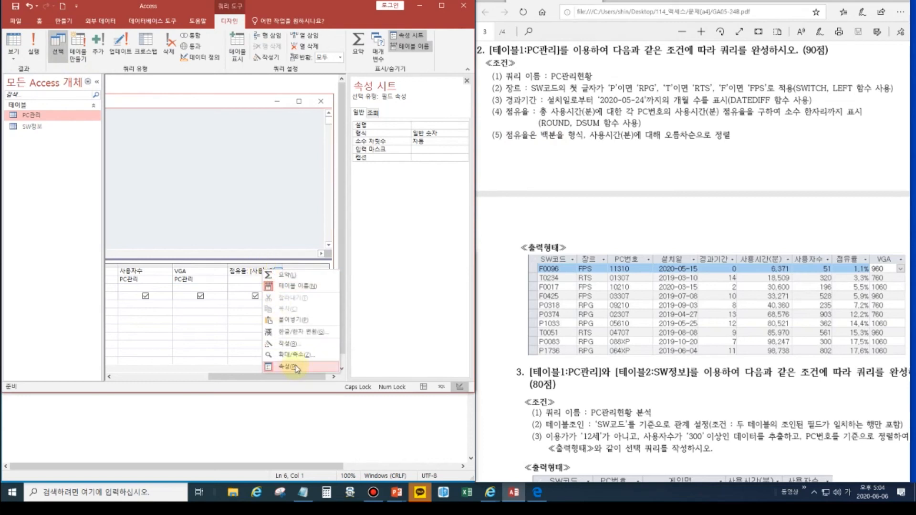
click(435, 132)
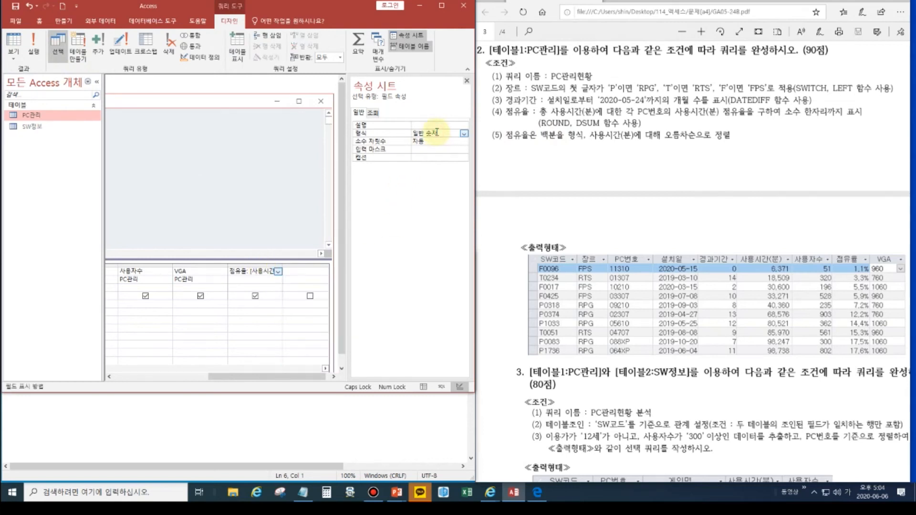
click(464, 134)
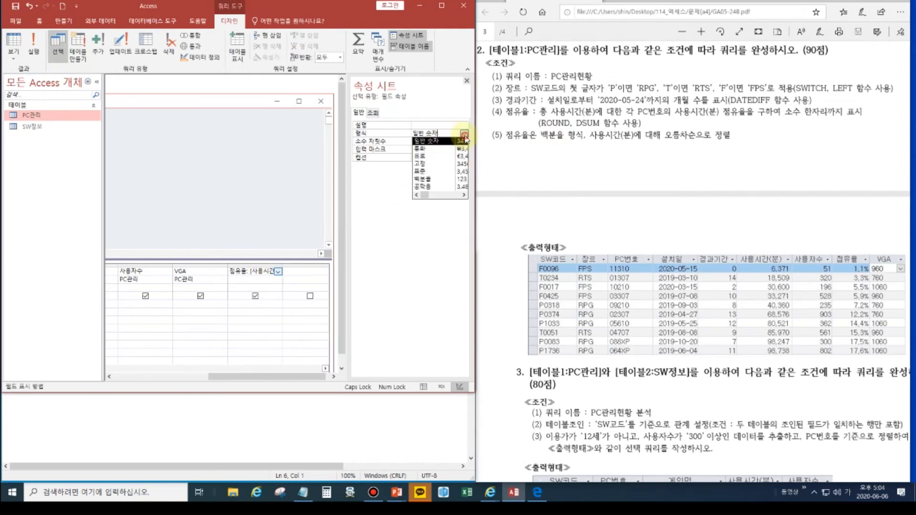
click(429, 179)
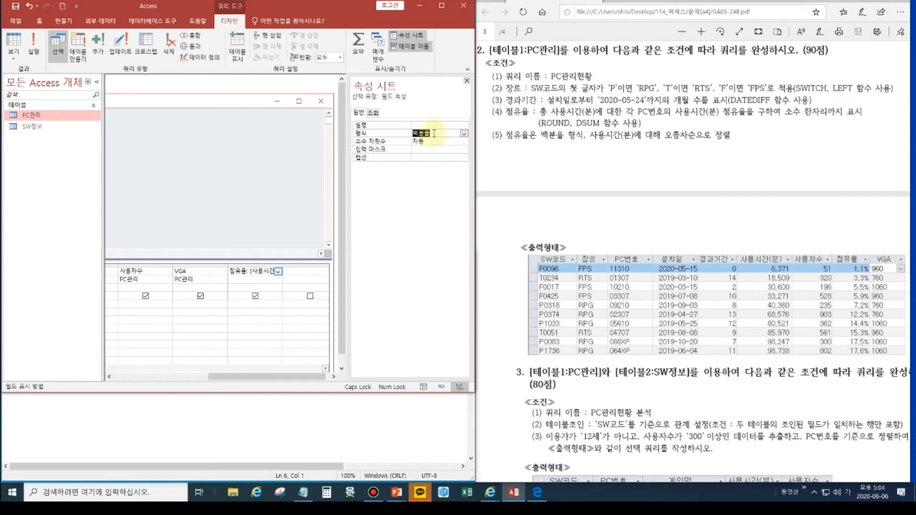
click(13, 43)
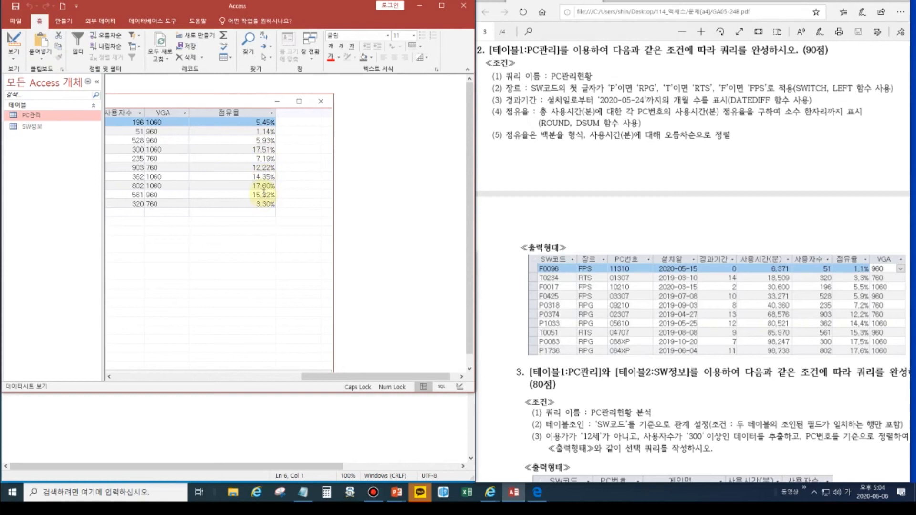
- Set the 점유율 field's 소수 자릿수 to 1 and compare the datasheet with the ROUND requirement
click(13, 42)
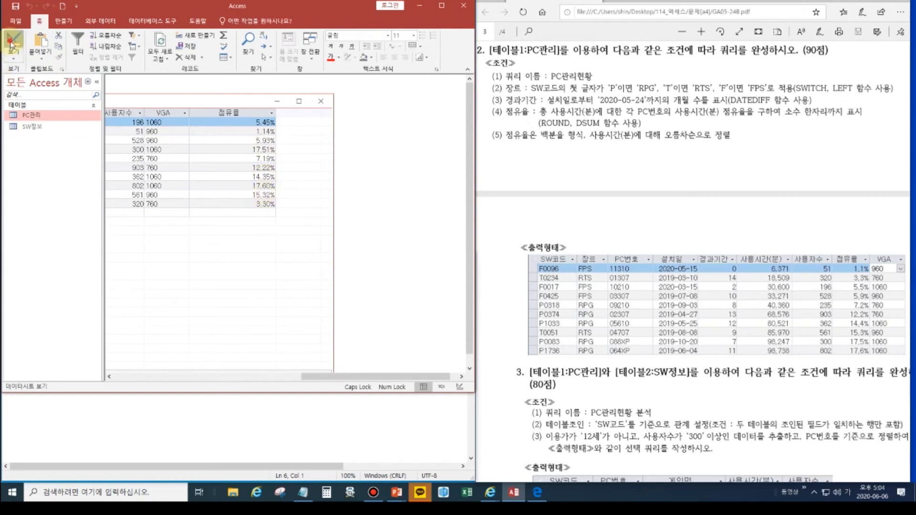
click(424, 141)
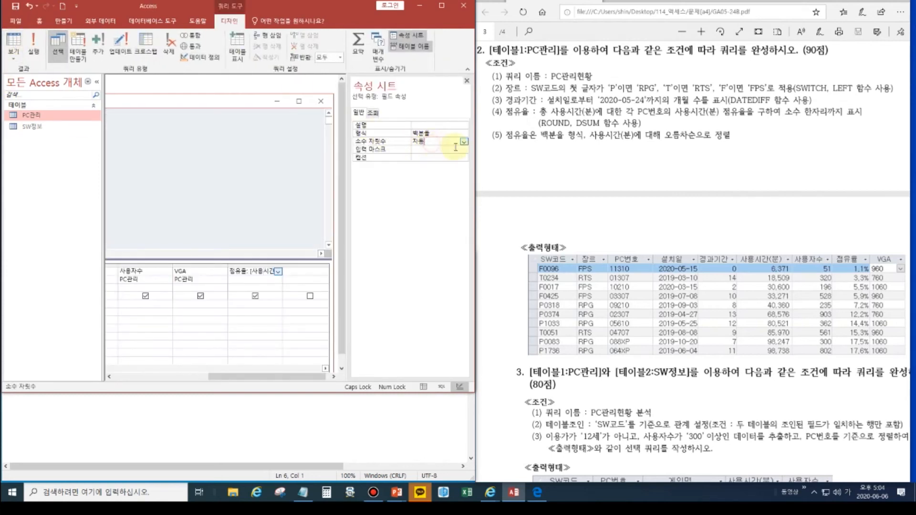
click(429, 142)
click(432, 164)
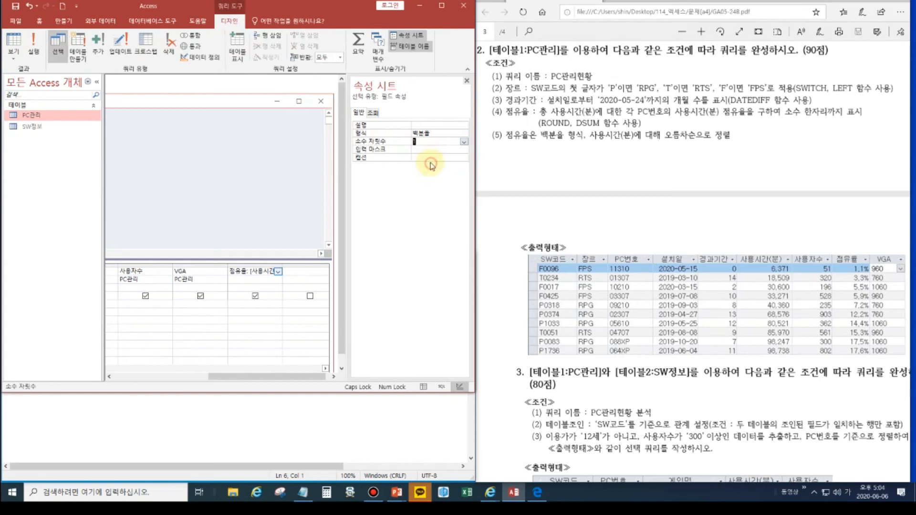
click(15, 46)
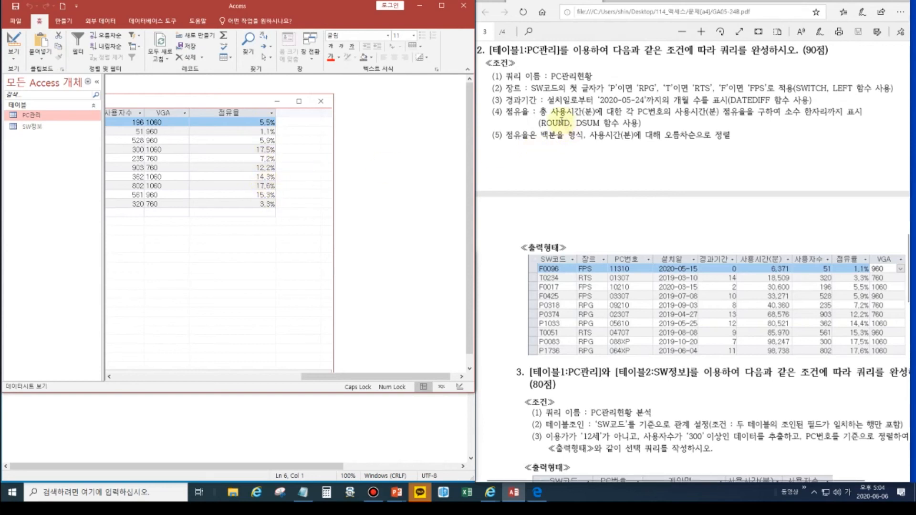
click(555, 129)
- Reset the 점유율 field's format to 일반 숫자 and its 소수 자릿수 to 자동, and view the datasheet
click(13, 45)
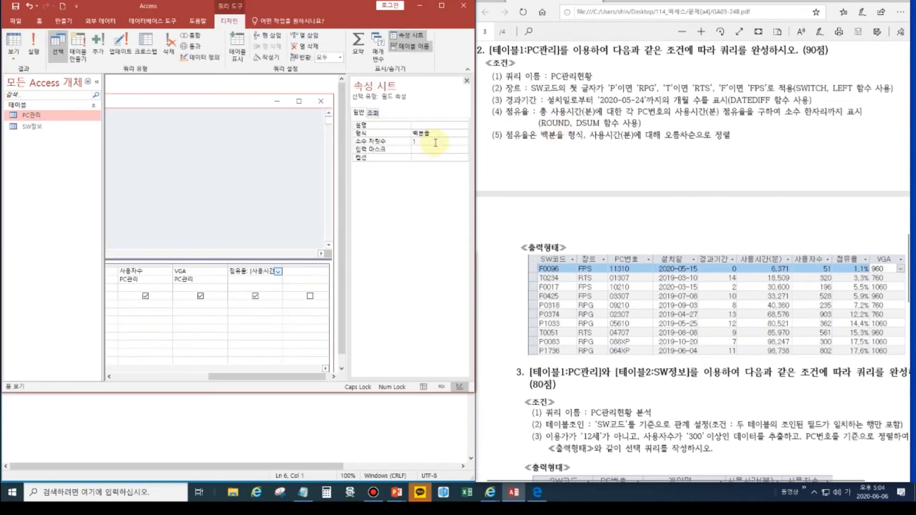
click(436, 134)
click(463, 135)
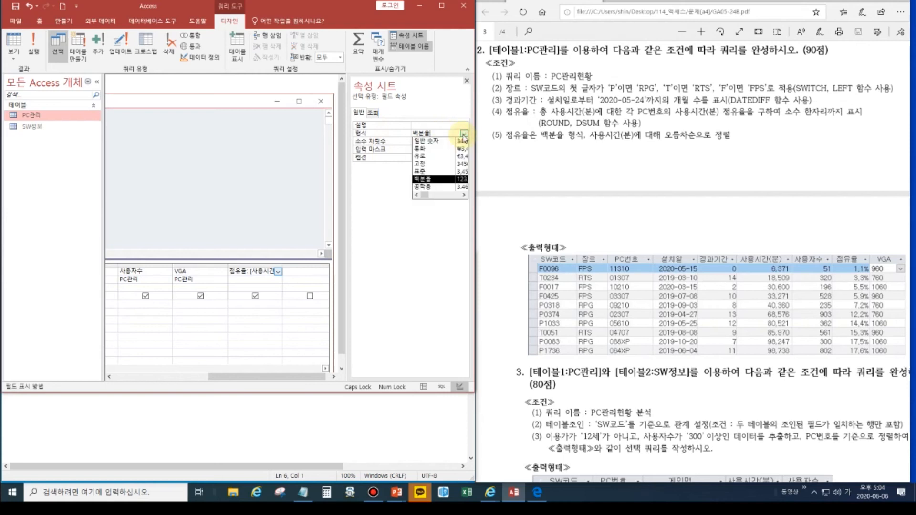
click(432, 141)
click(431, 142)
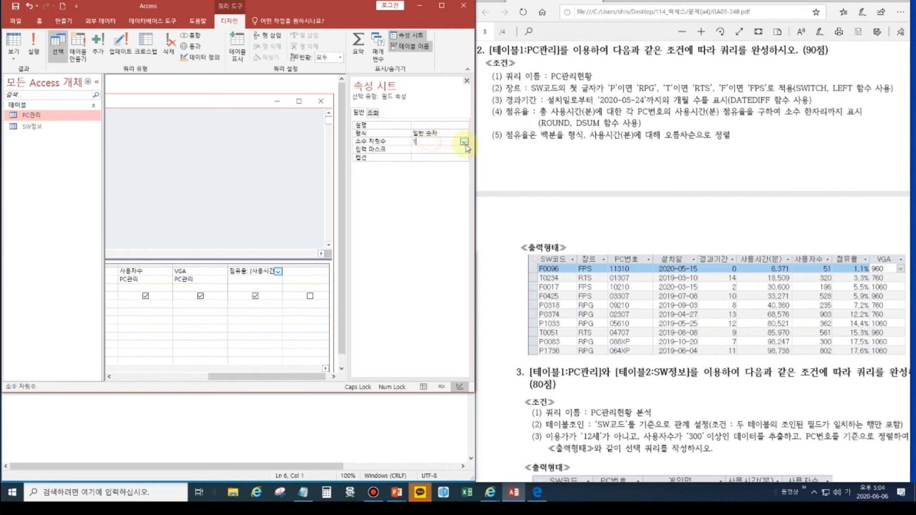
click(463, 142)
drag(462, 260, 465, 158)
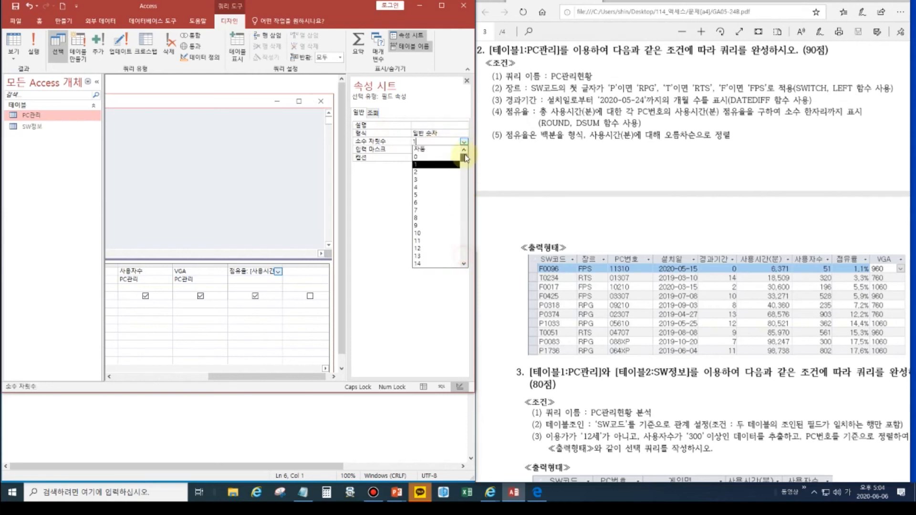
click(429, 149)
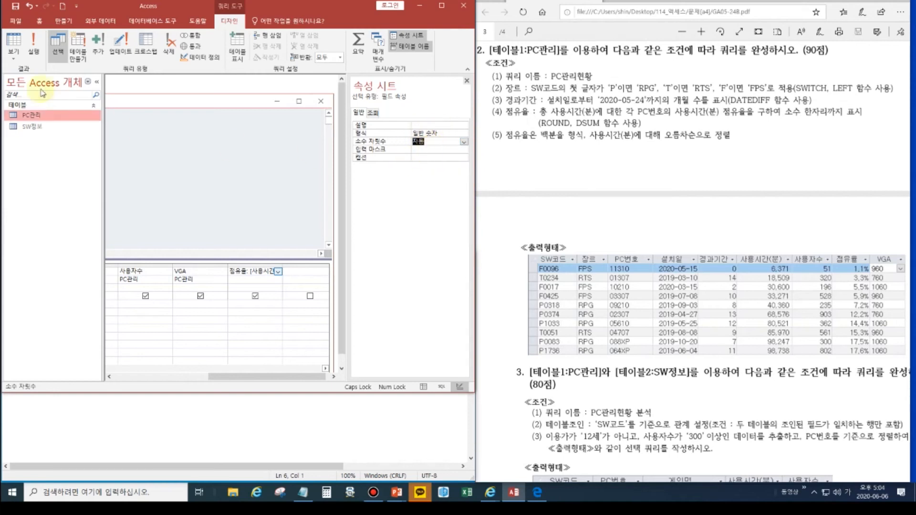
click(19, 47)
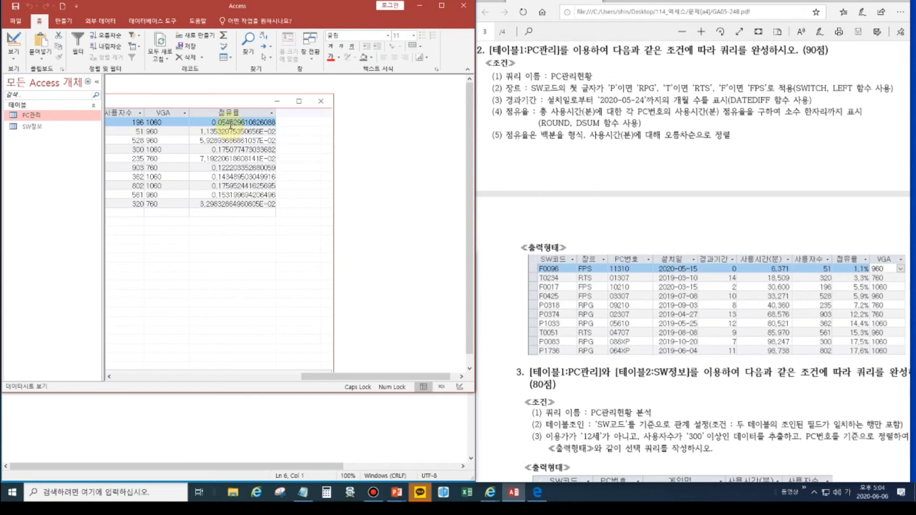
- In Notepad, add blank lines above the 3. heading and note the sample share value 0.0545296 on the first line
click(164, 425)
click(21, 282)
key(Return)
key(Return)
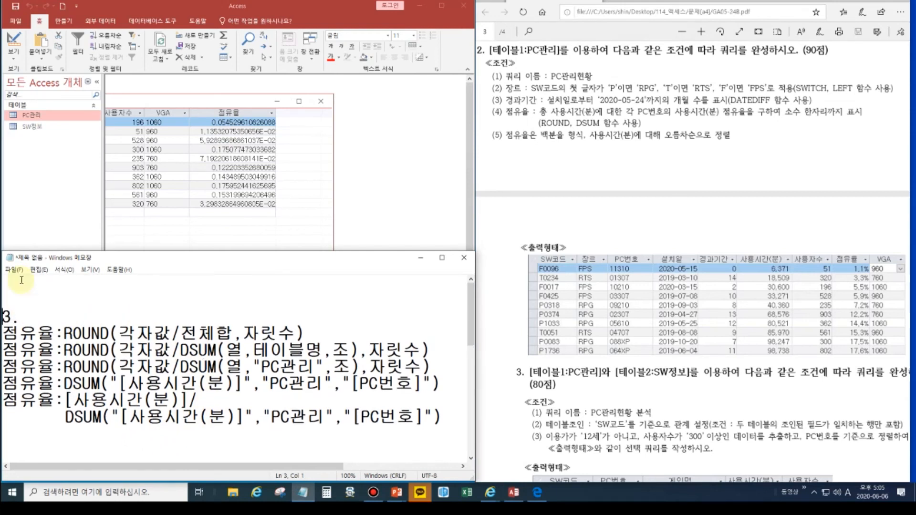
text(0.)
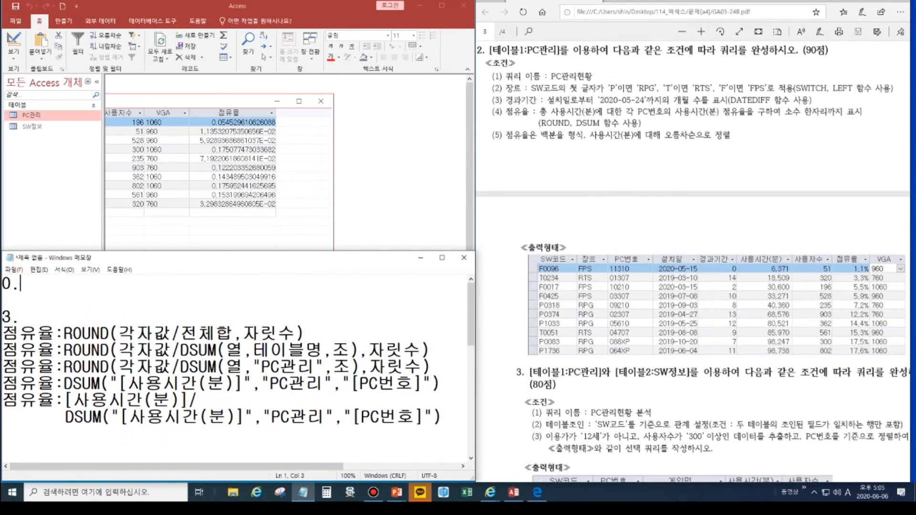
text(0545296)
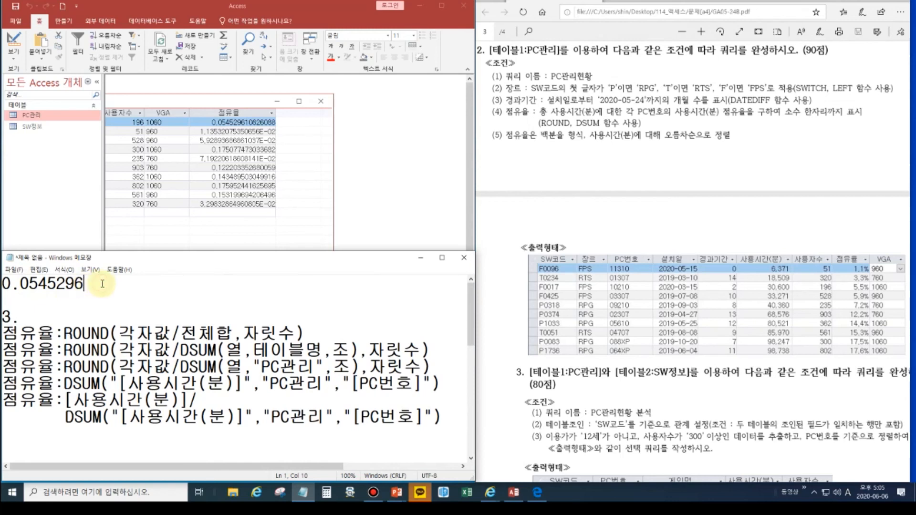
key(Return)
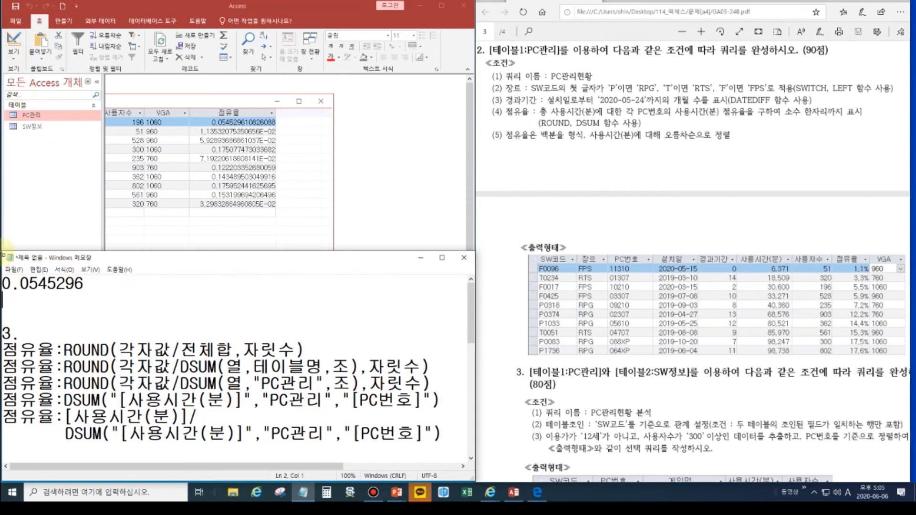
click(100, 286)
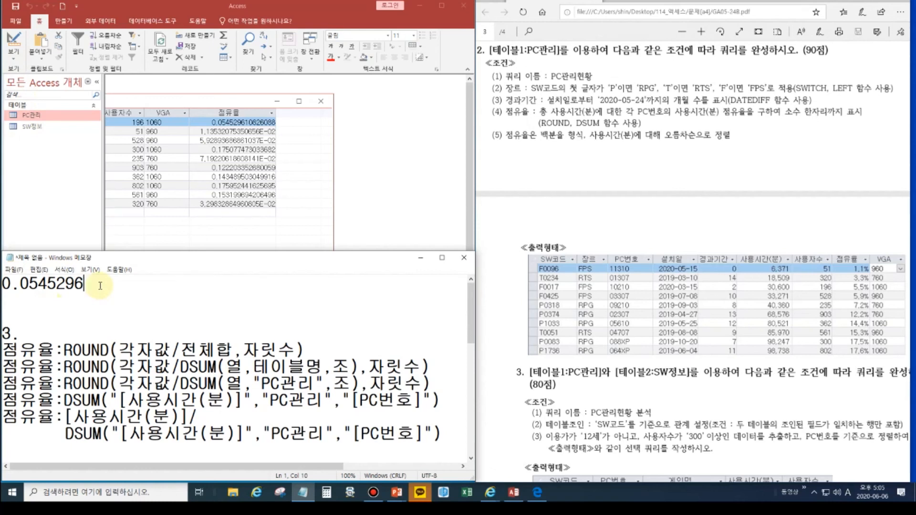
- Set the 점유율 field's format to 백분율 and its 소수 자릿수 to 1, and check the result in the datasheet
click(13, 44)
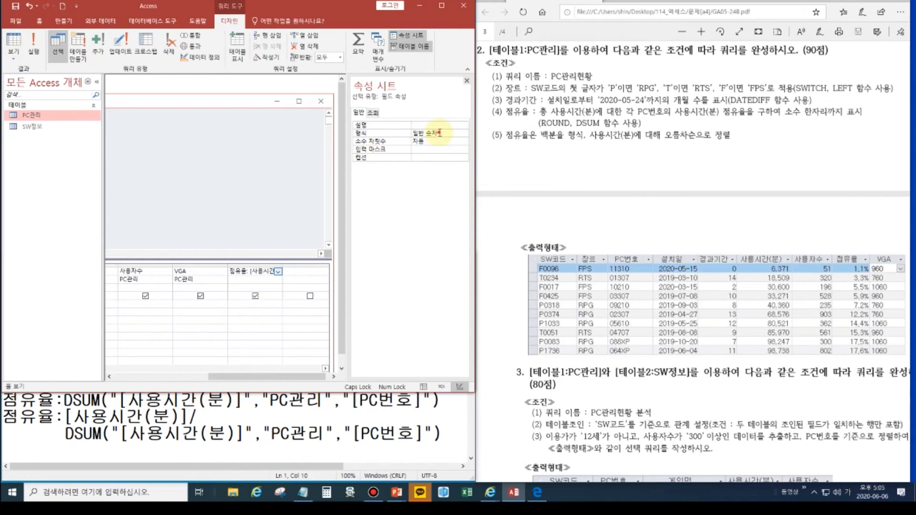
click(463, 134)
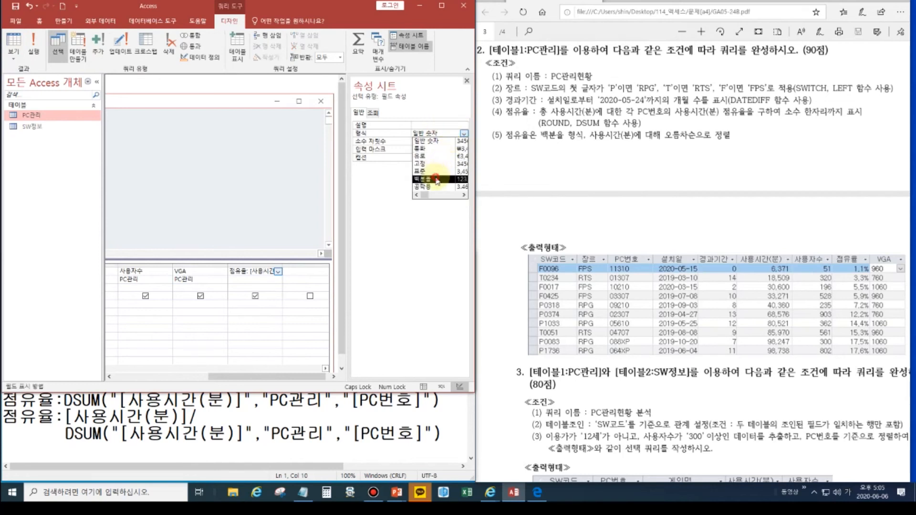
click(436, 180)
click(449, 142)
click(463, 142)
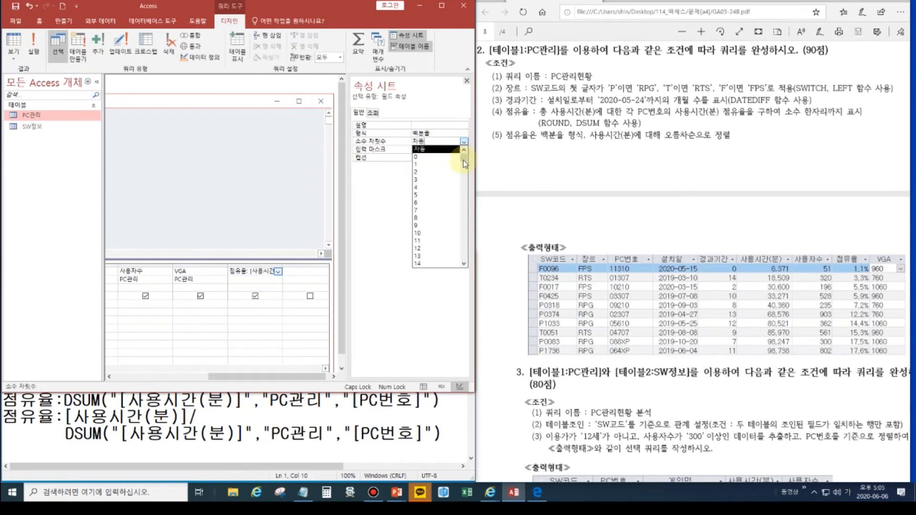
click(436, 164)
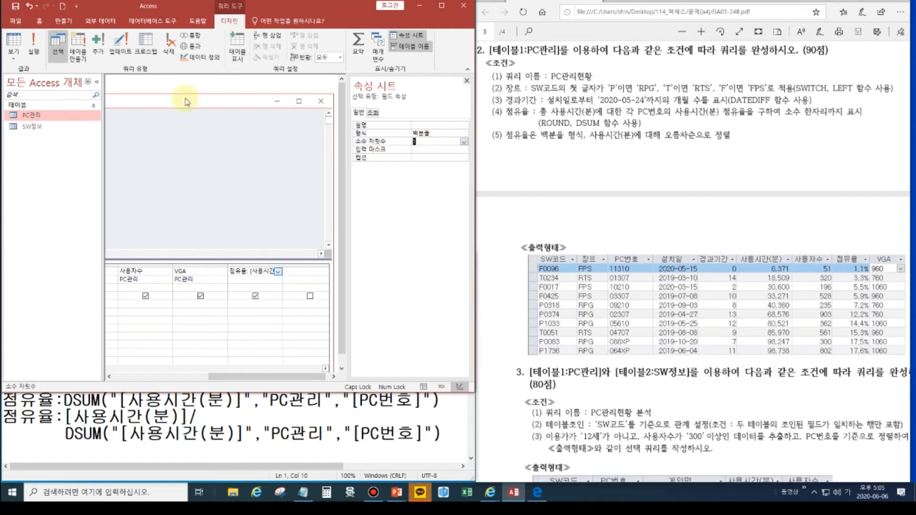
click(13, 38)
click(260, 123)
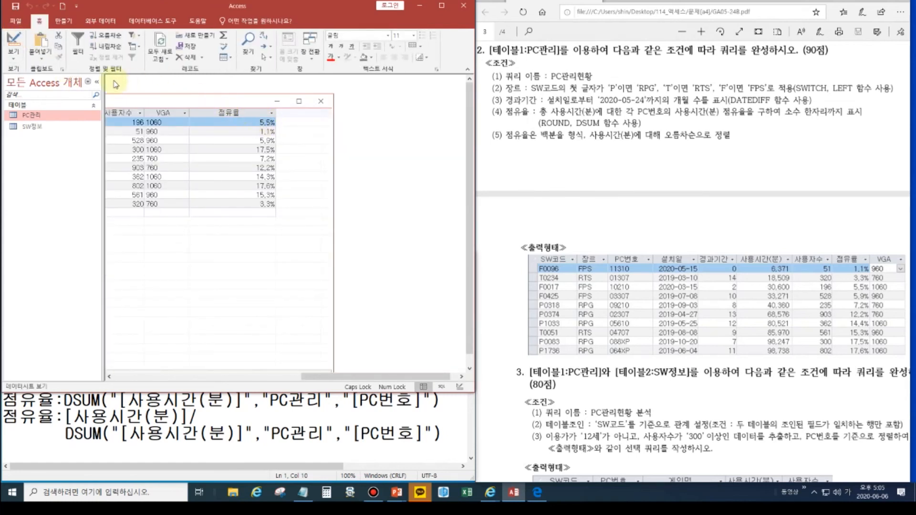
click(13, 38)
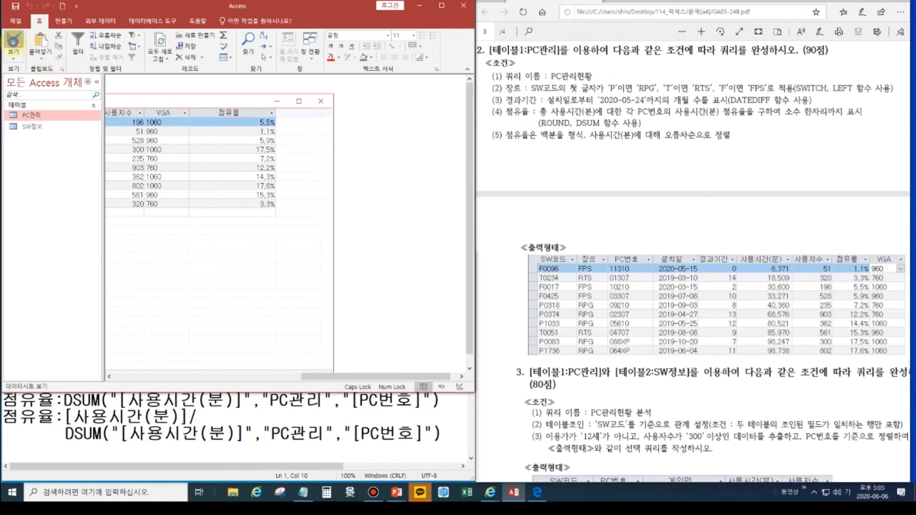
- In Notepad, add the percentage 5.5% two lines below the sample share value
click(188, 432)
click(118, 286)
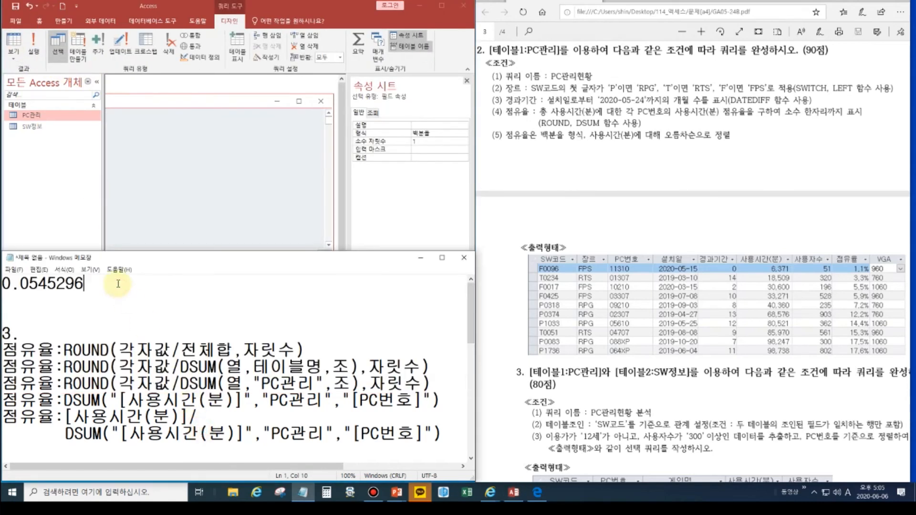
key(Return)
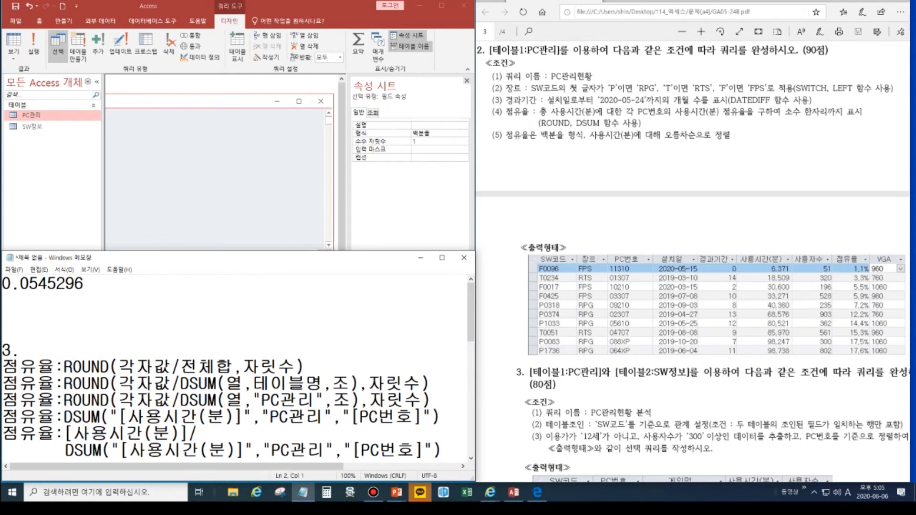
key(Return)
text(5.5)
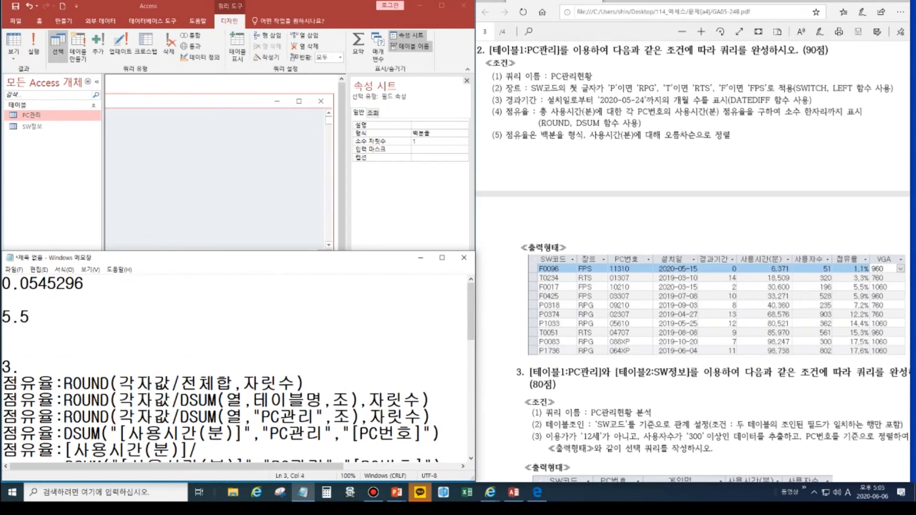
text(%)
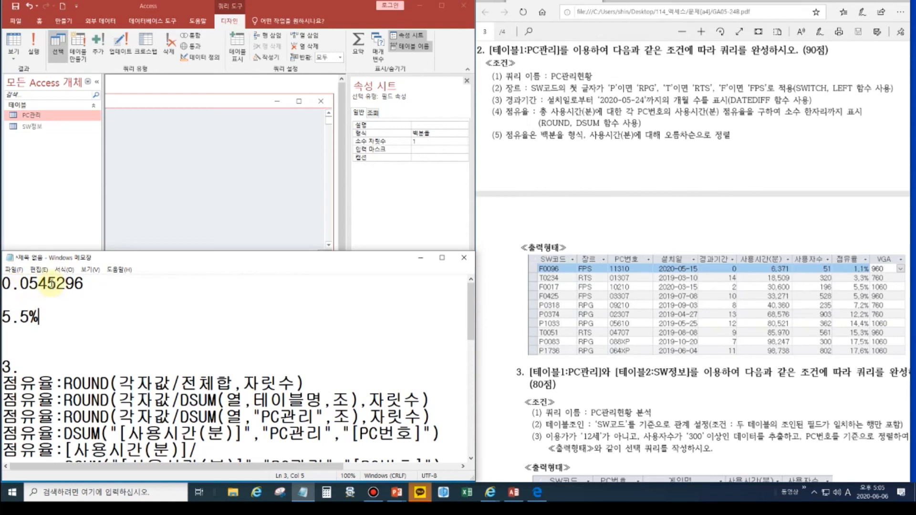
- Shorten the sample share value on the first line to 0.0545
drag(56, 285, 101, 289)
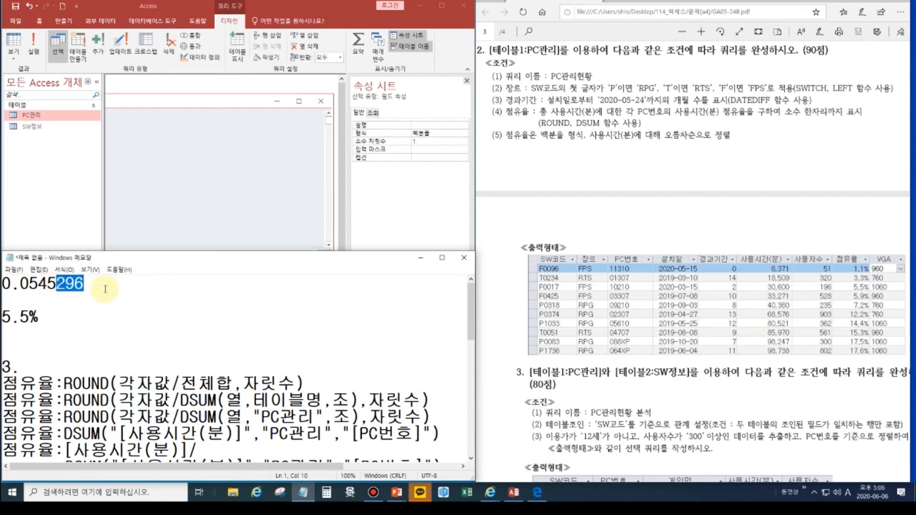
key(BackSpace)
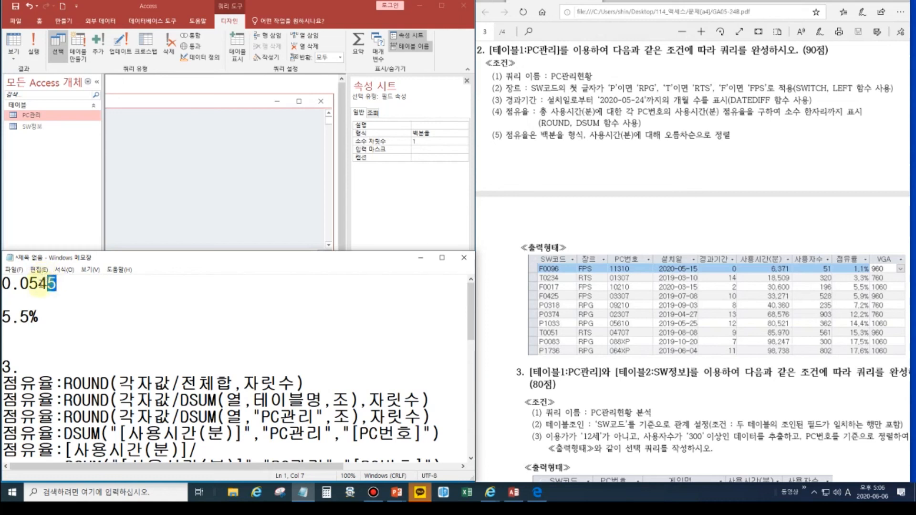
click(29, 317)
click(49, 284)
click(42, 284)
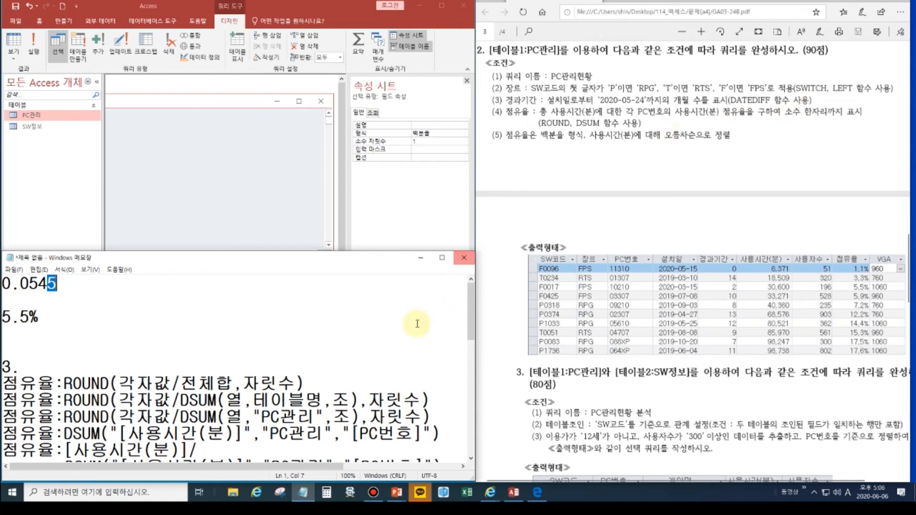
- Wrap the last 점유율 formula, [사용시간(분)]/DSUM(...), in a ROUND function with 4 as its digits argument
click(157, 321)
scroll(157, 321, down, 2)
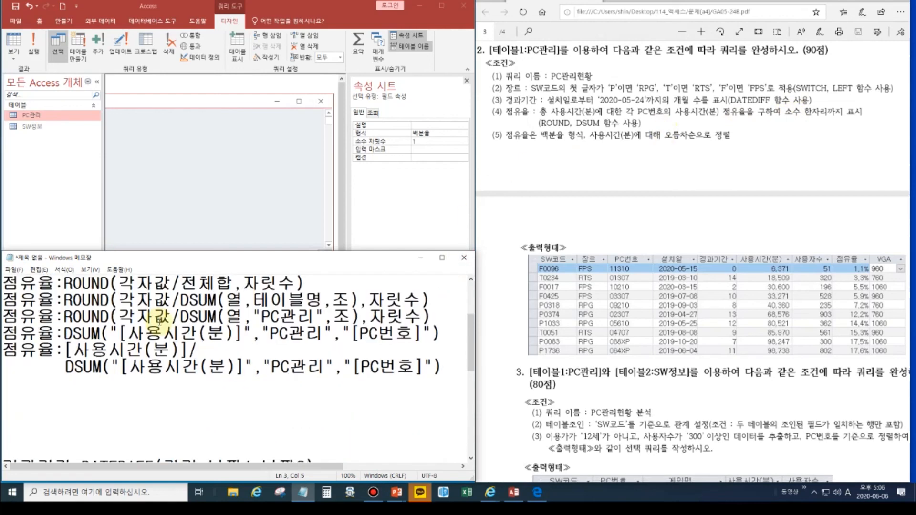
click(66, 351)
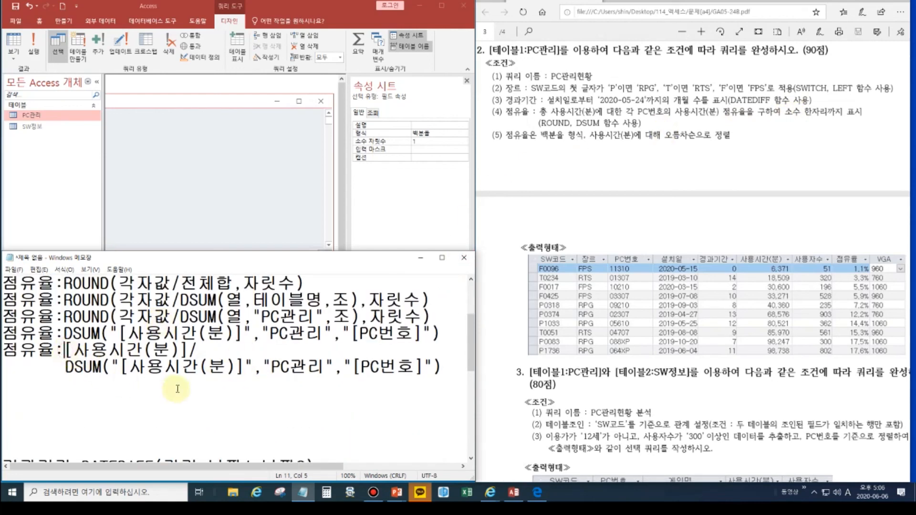
text(ROUND()
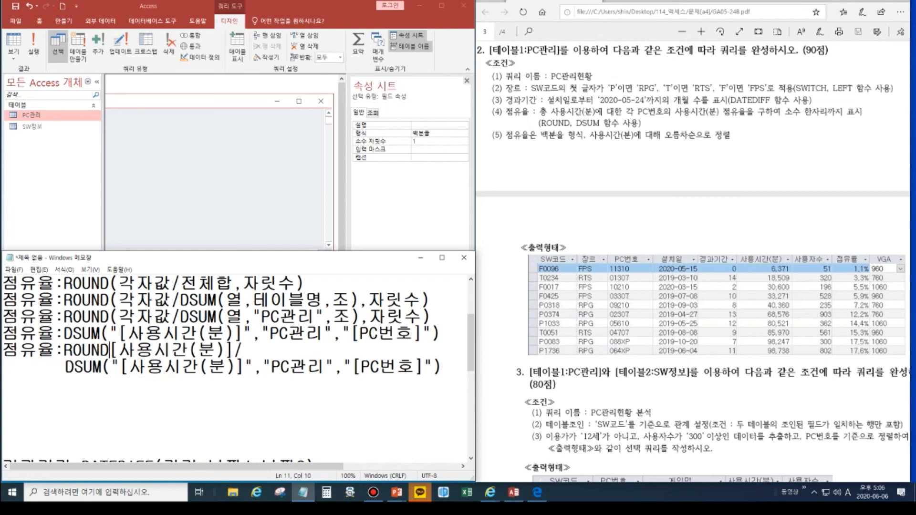
key(shift+Left)
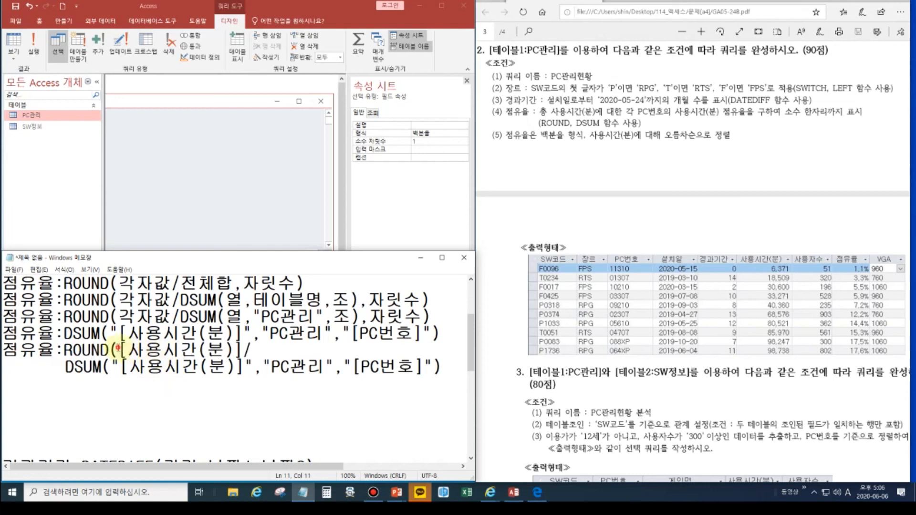
click(441, 367)
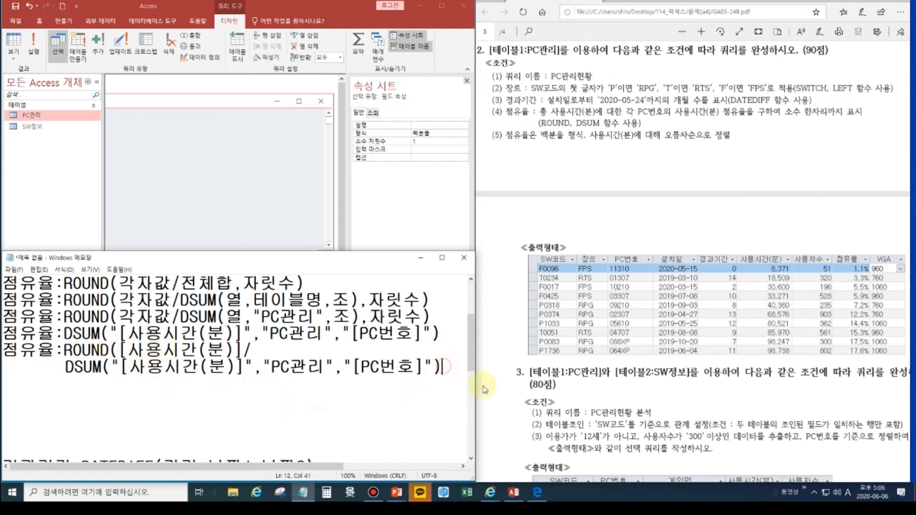
text(,)
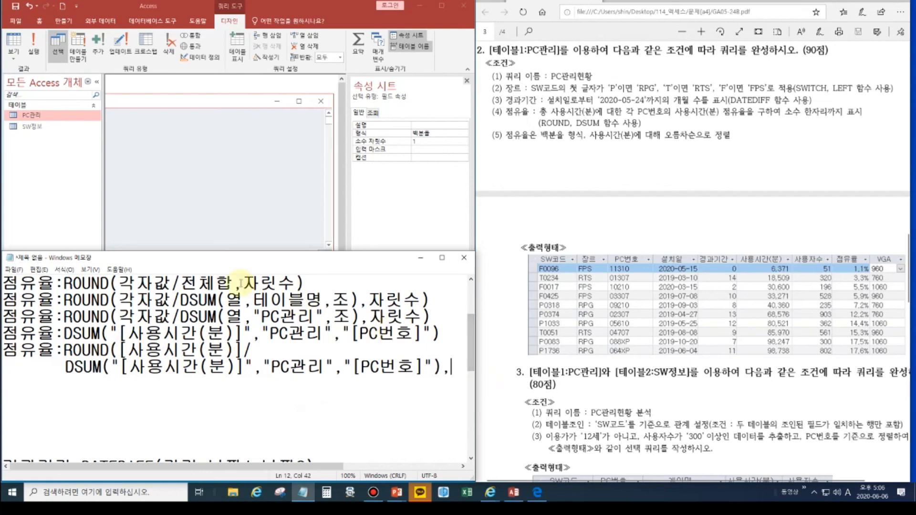
drag(244, 282, 297, 282)
click(455, 367)
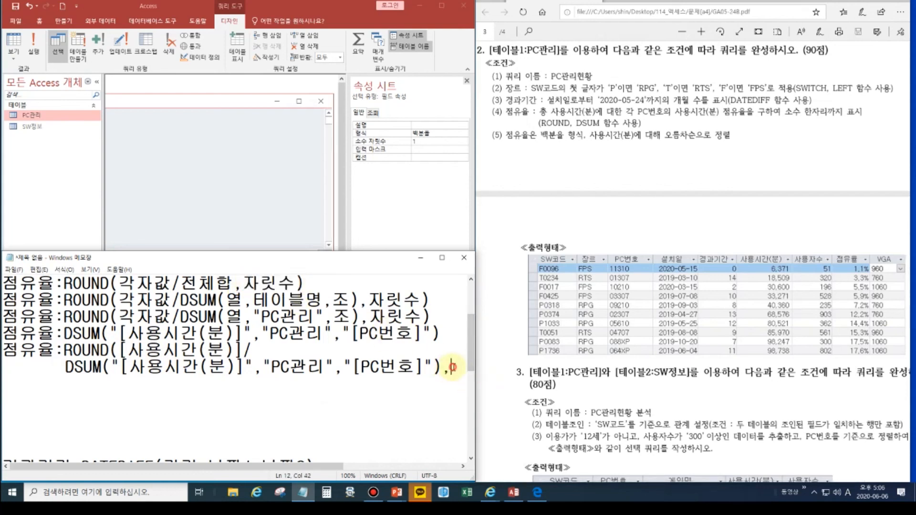
text(4))
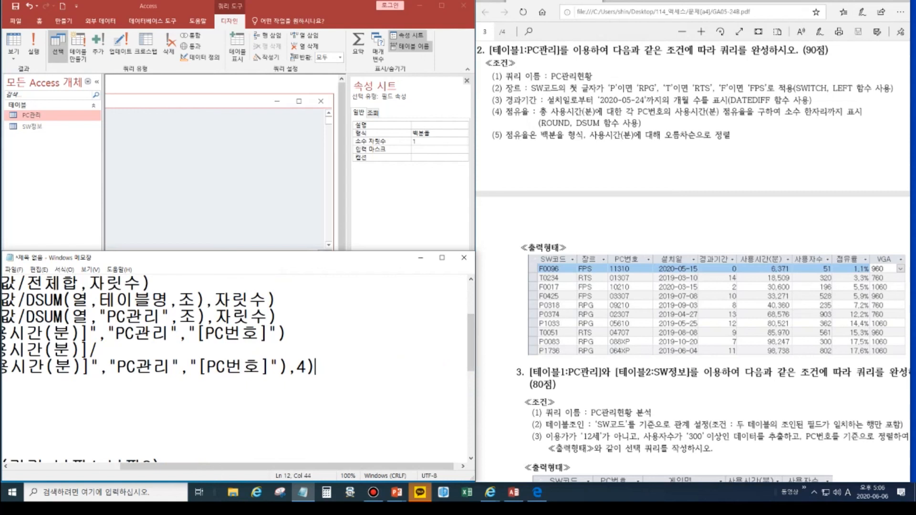
- Reduce the indentation of the formula's DSUM line by two spaces
drag(172, 470, 62, 471)
click(28, 368)
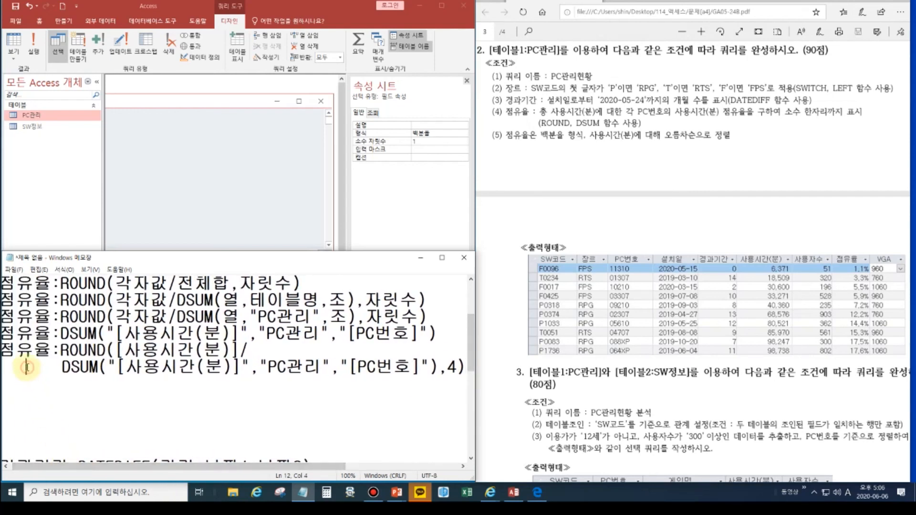
key(Delete)
key(Delete)
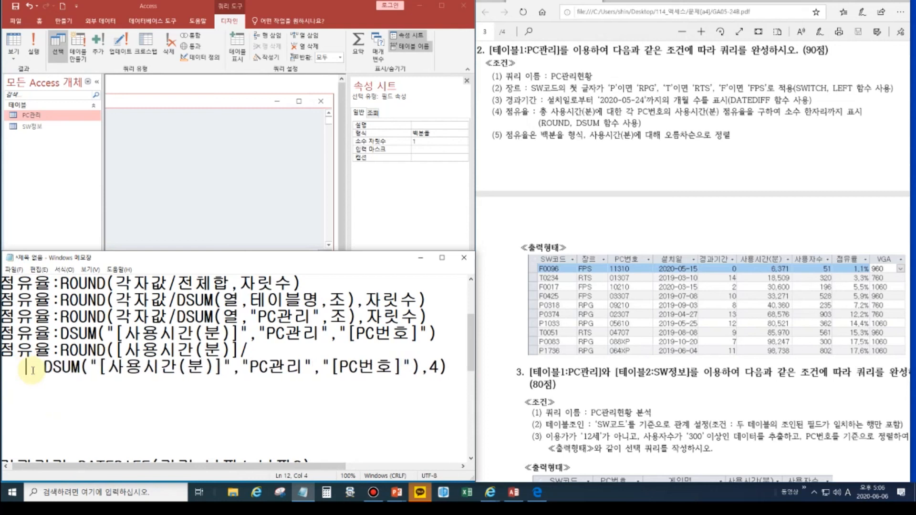
- Compare the ROUND formula's digits argument 4 with the decimals of the sample values 0.0545 and 5.5%
click(88, 350)
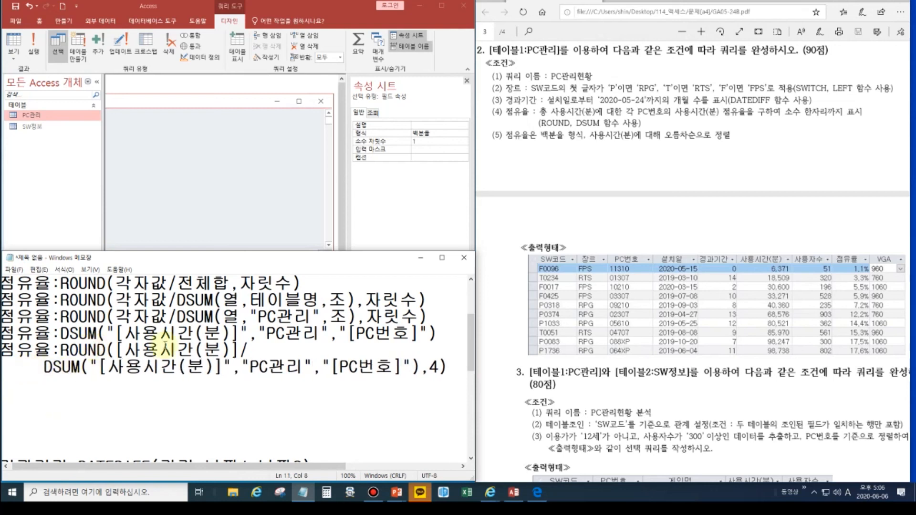
double_click(433, 367)
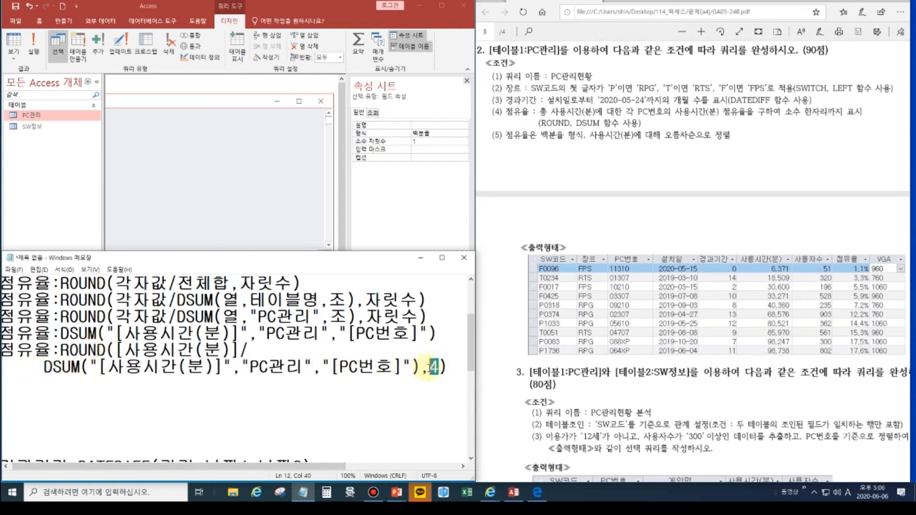
scroll(108, 353, up, 2)
click(95, 333)
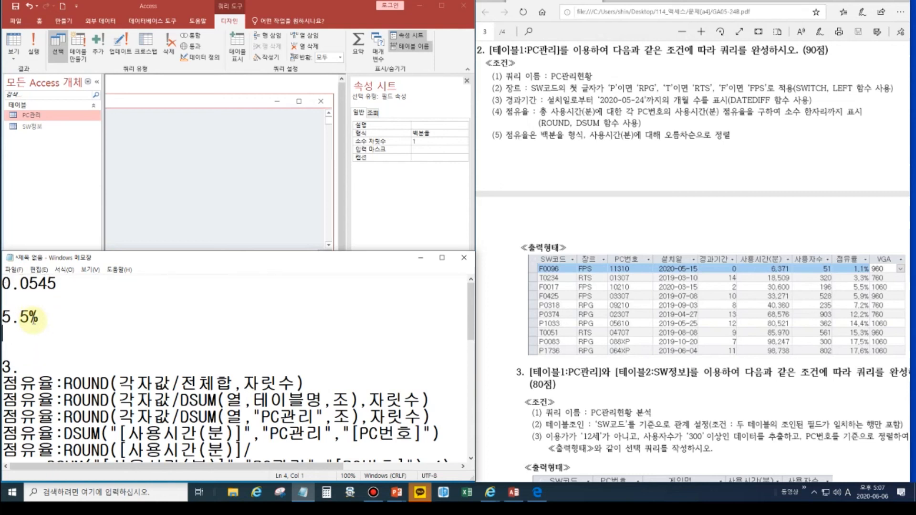
click(21, 285)
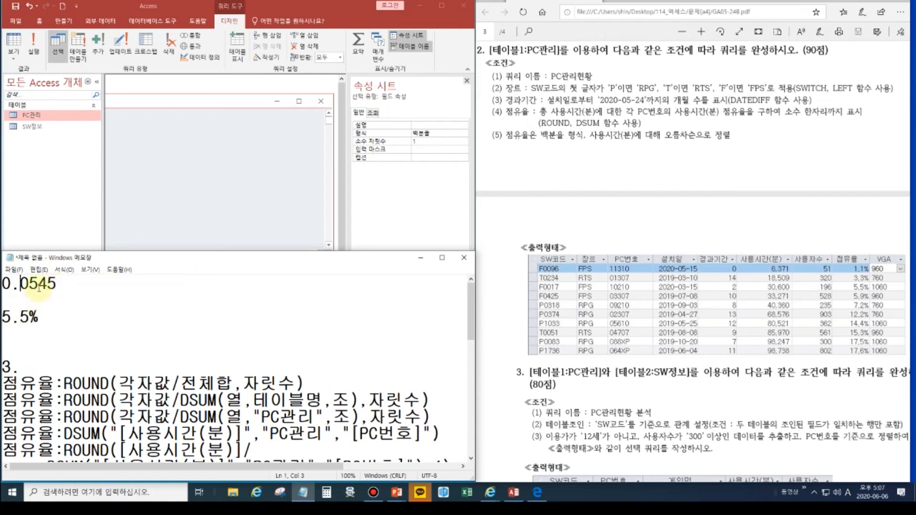
double_click(27, 319)
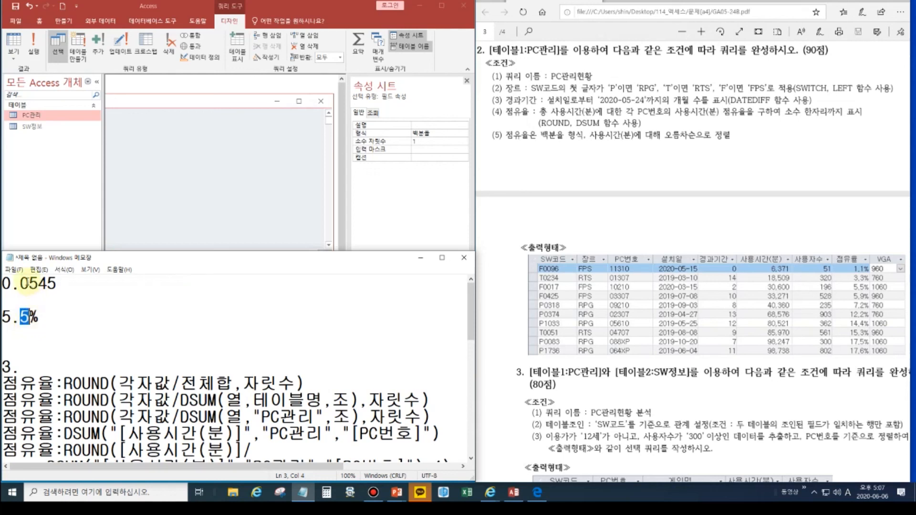
drag(46, 284, 57, 286)
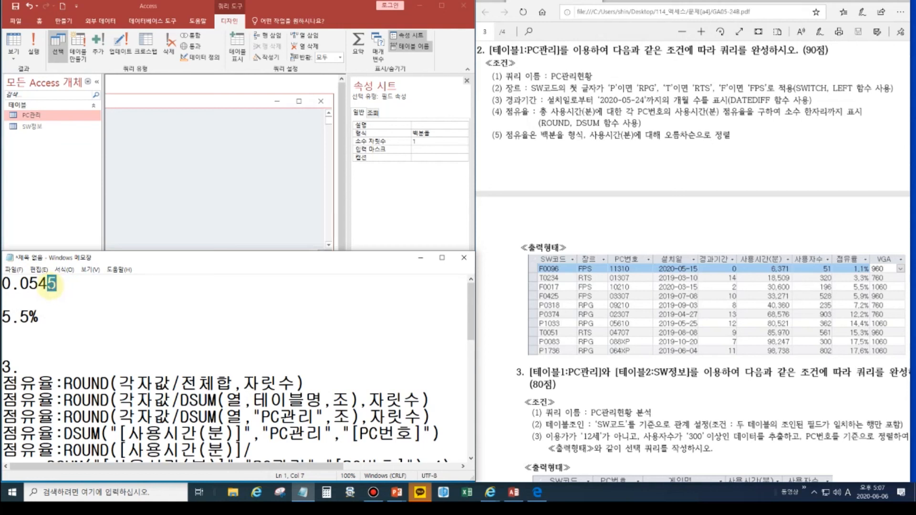
click(39, 285)
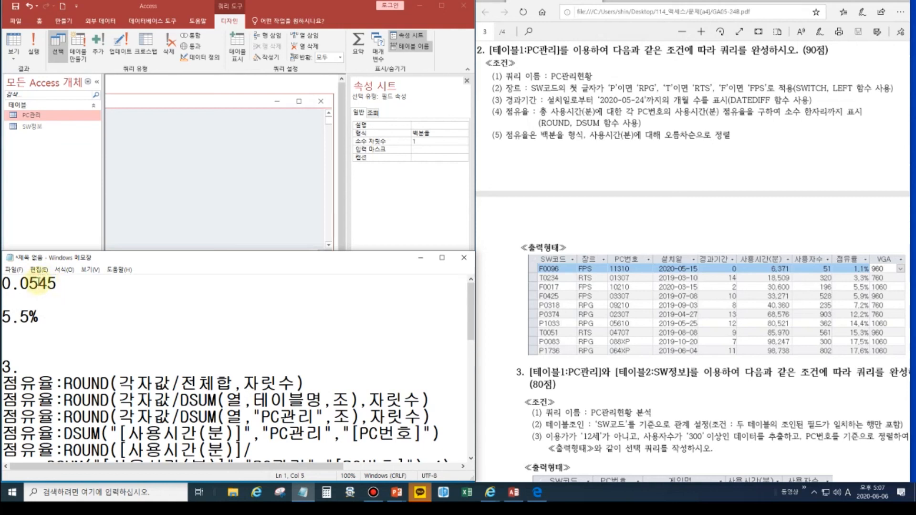
click(30, 316)
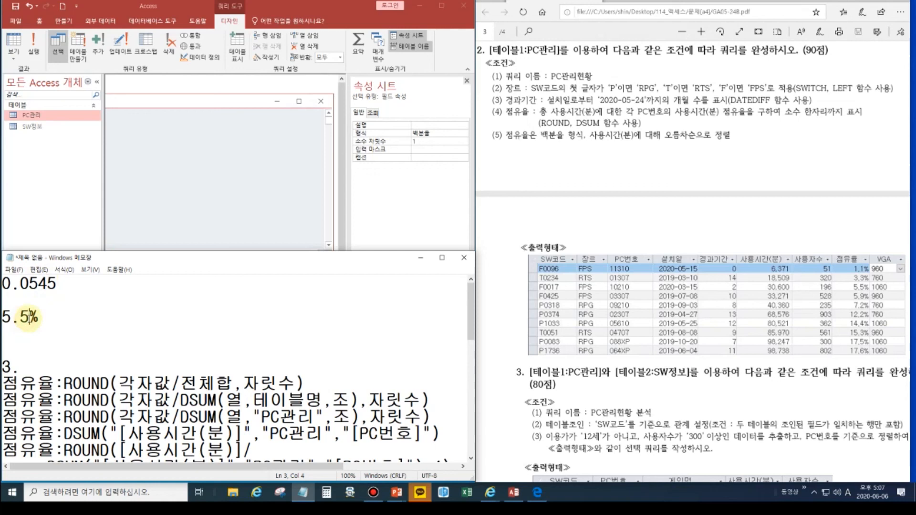
scroll(29, 316, down, 1)
click(432, 417)
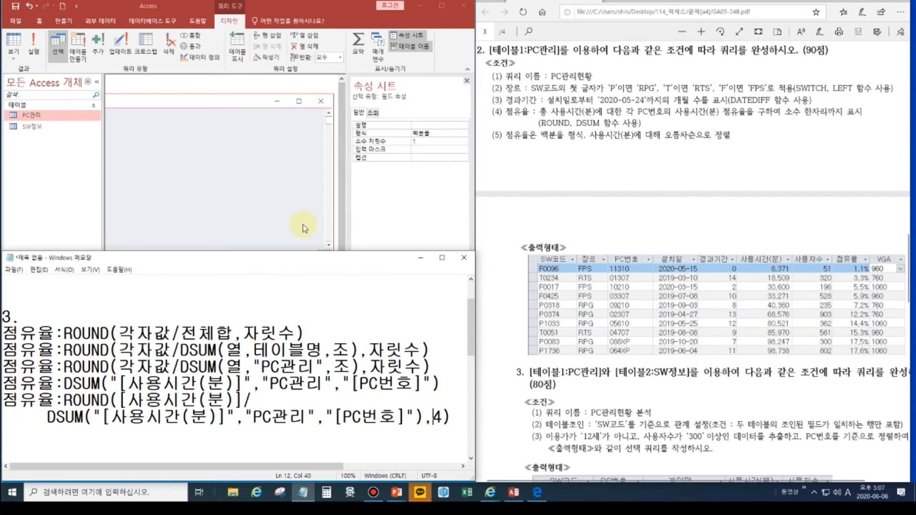
- In Access, replace the query's 점유율 expression with Notepad's 점유율:ROUND([사용시간(분)]/DSUM("[사용시간(분)]","PC관리","[PC번호]"),4) and preview the results
drag(453, 417, 3, 400)
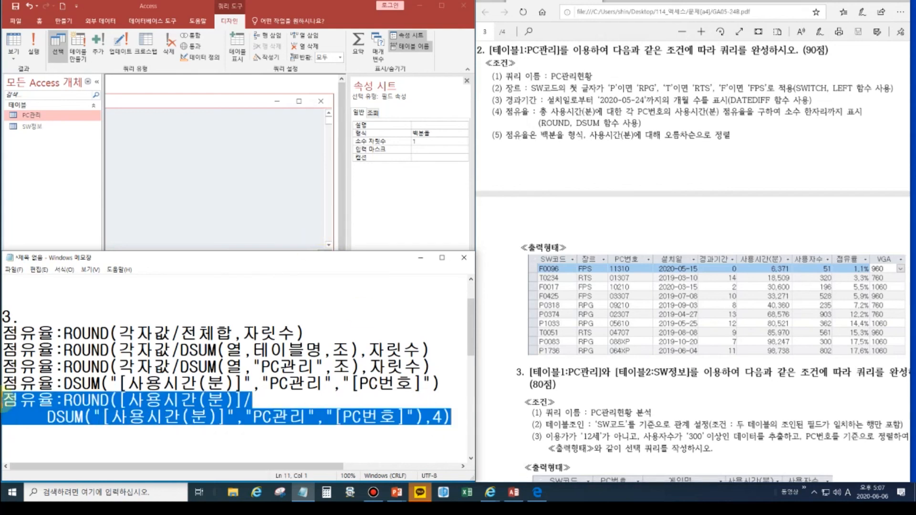
click(199, 206)
click(241, 271)
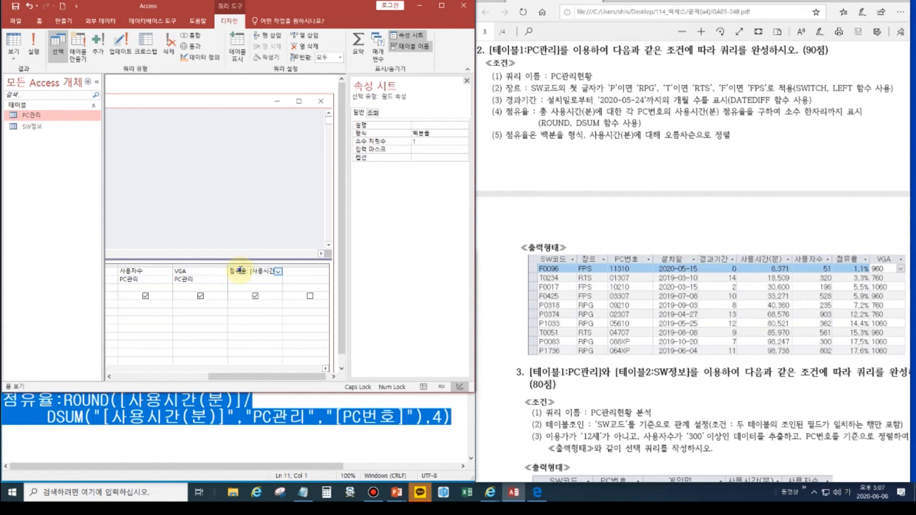
right_click(241, 270)
click(266, 357)
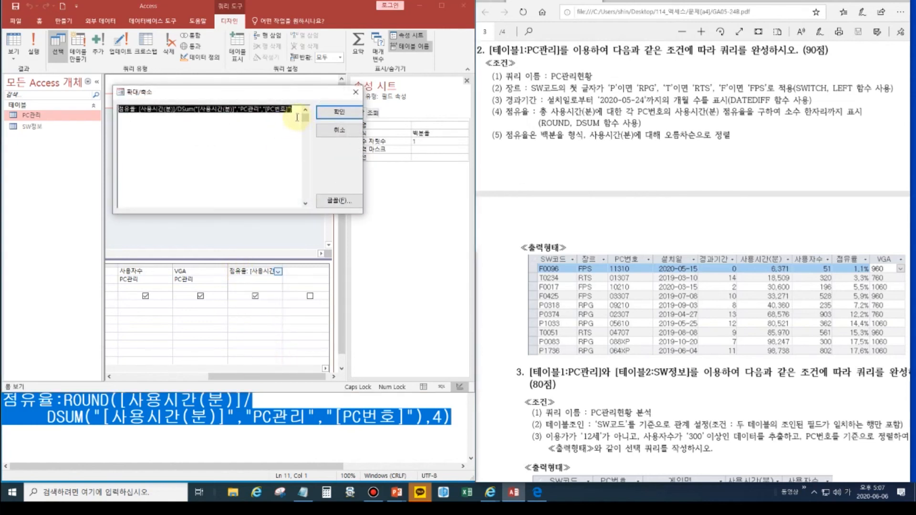
text(점유율:ROUND([사용시간(분)]/DSUM("[사용시간(분)]","PC관리","[PC번호]"),4))
click(339, 112)
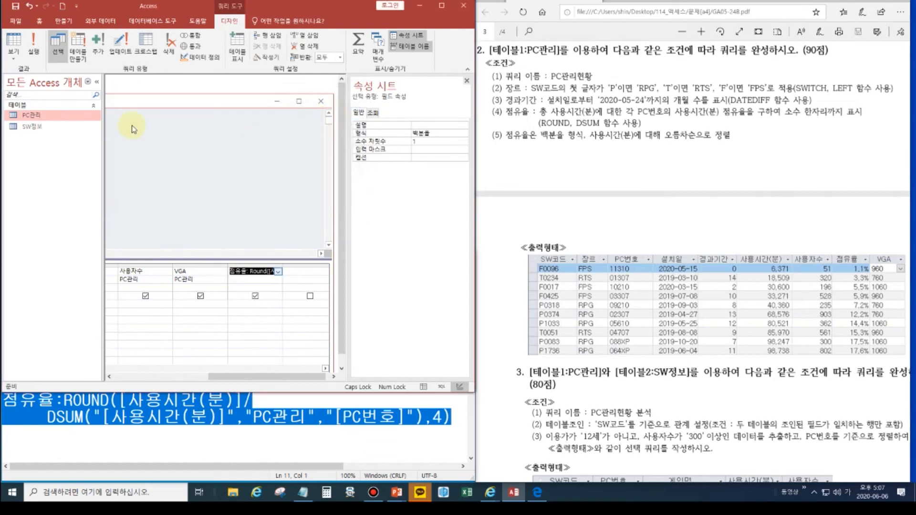
click(14, 46)
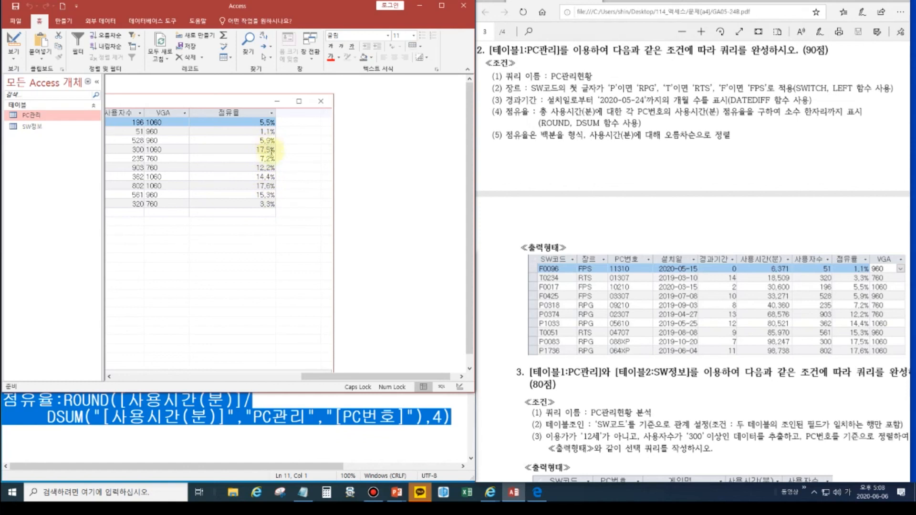
click(13, 41)
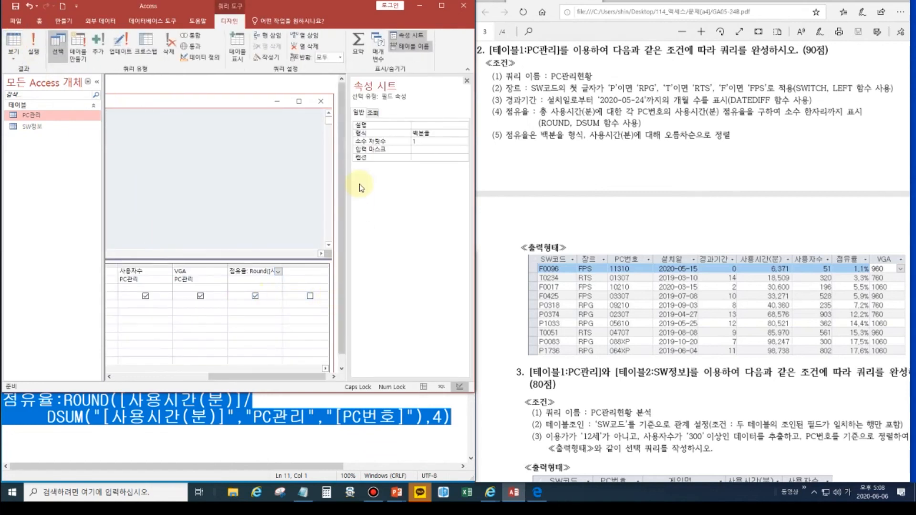
- Close the property sheet and move the 점유율 column between 사용자수 and VGA in the query design grid
click(467, 81)
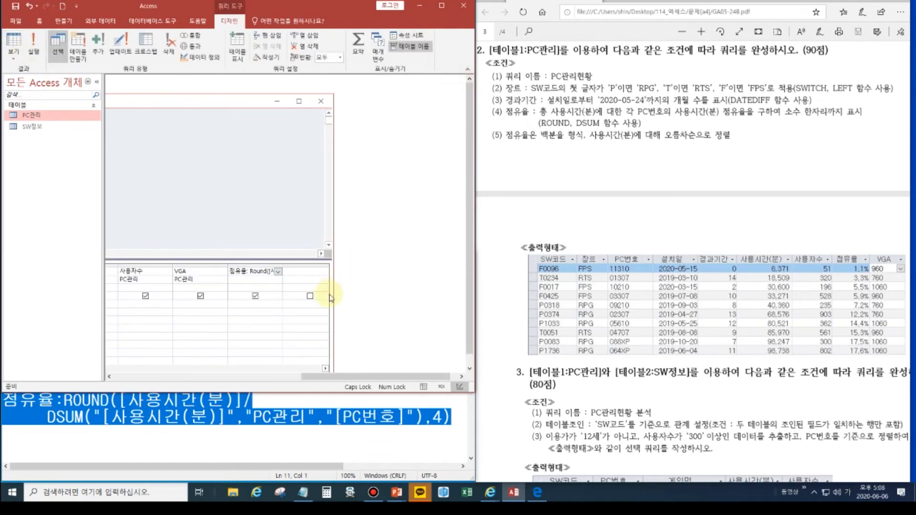
drag(275, 383, 253, 383)
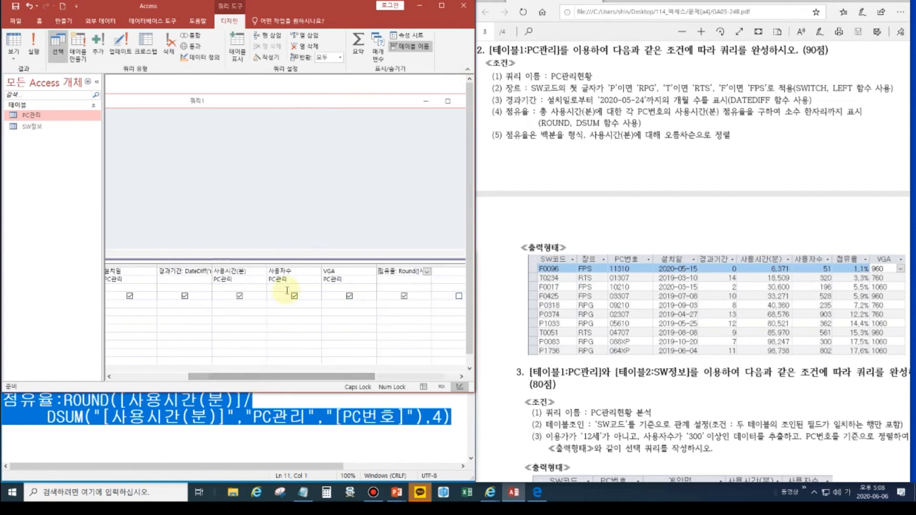
click(389, 268)
drag(389, 269, 336, 270)
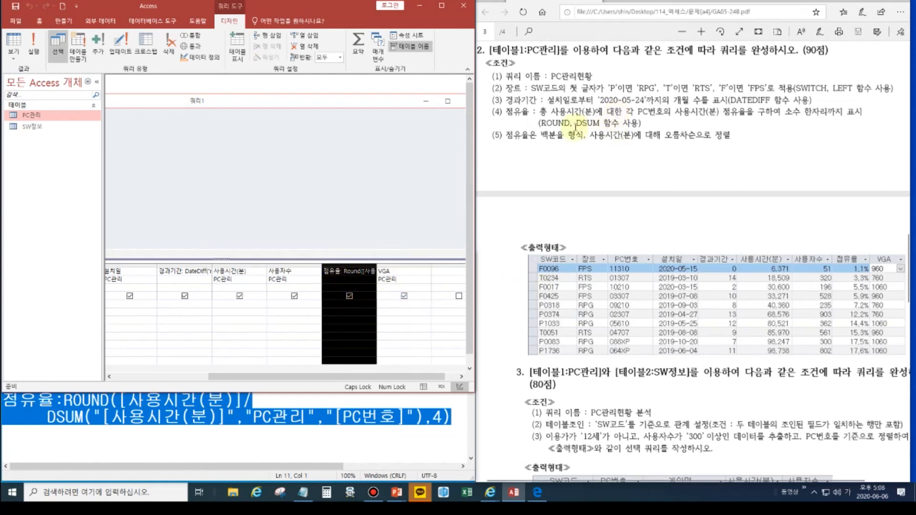
- Set the 사용시간(분) field's sort order to ascending (오름차순) in the query design grid
key(ctrl)
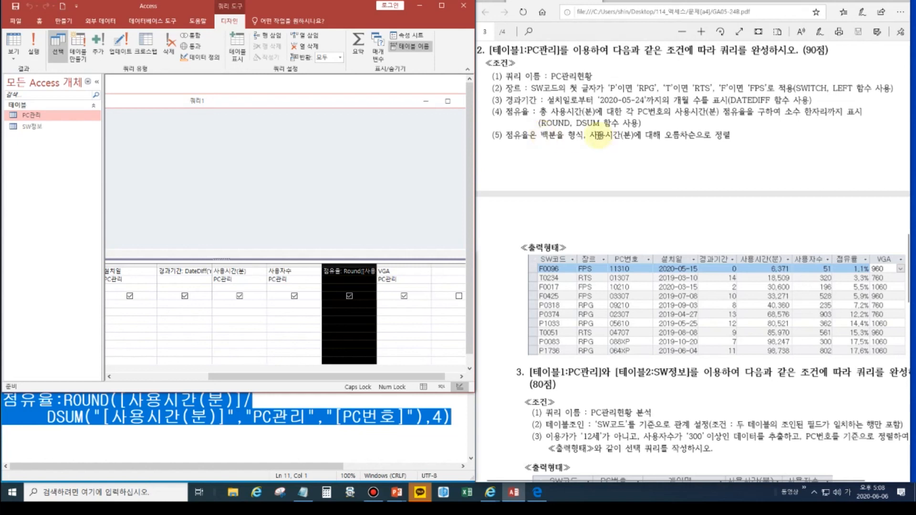
click(227, 271)
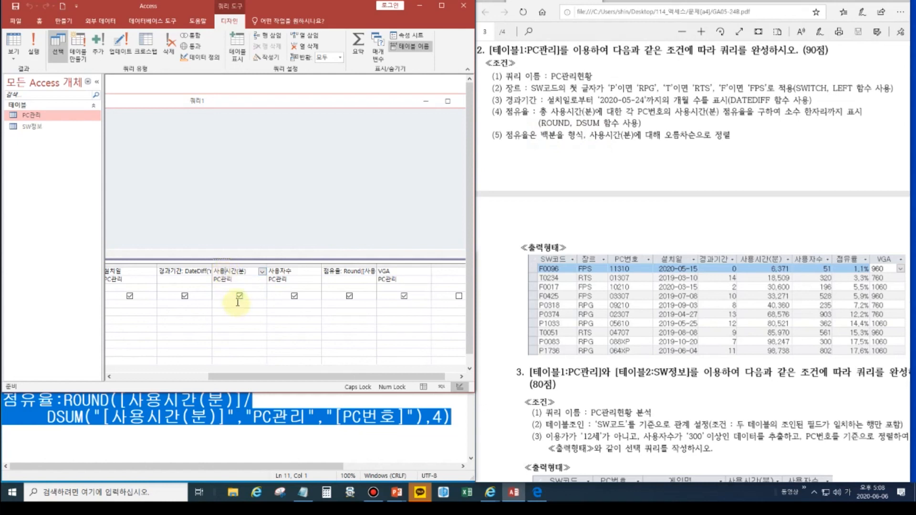
click(222, 288)
drag(228, 377, 119, 380)
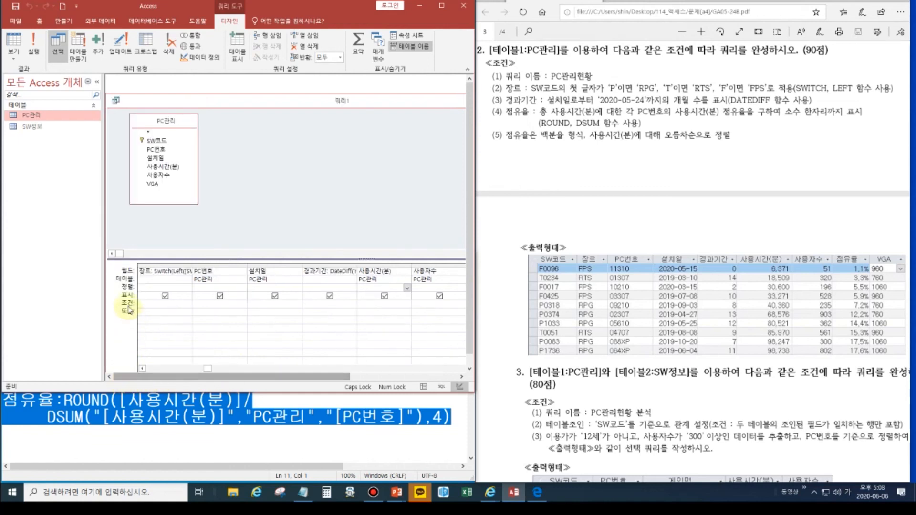
click(407, 288)
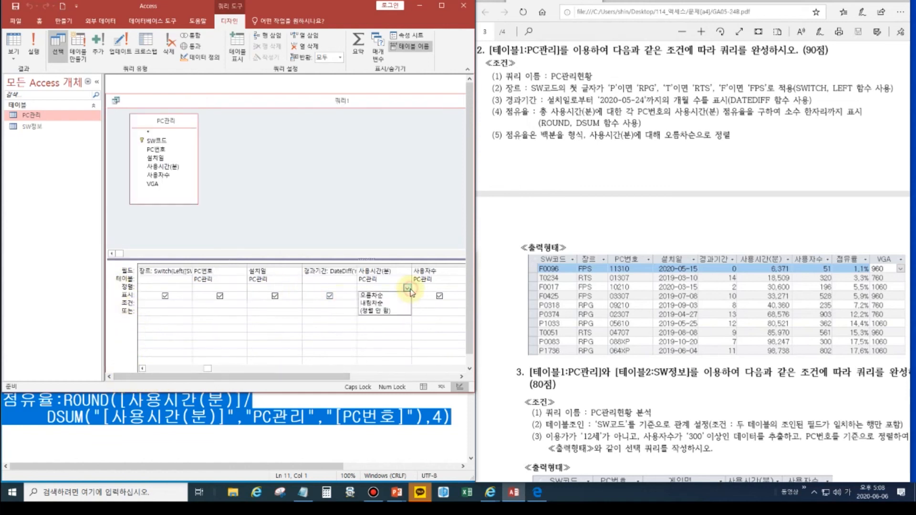
click(376, 295)
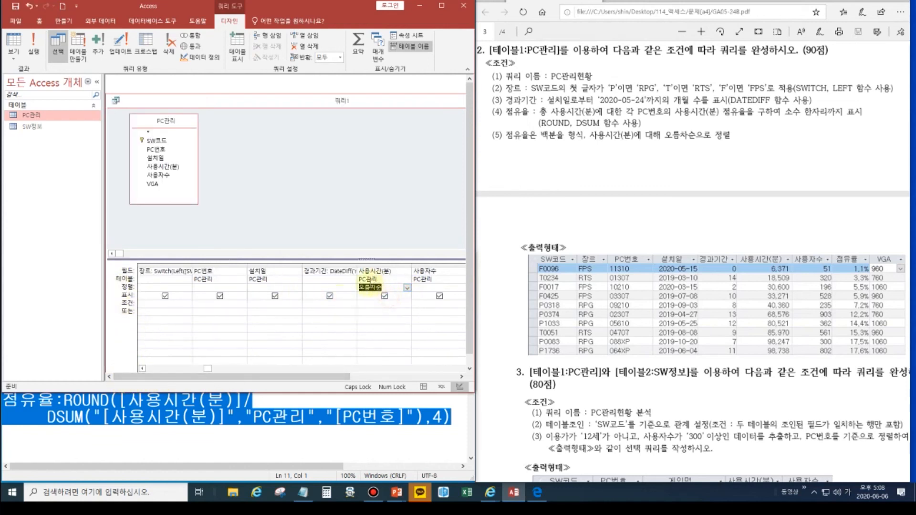
click(369, 306)
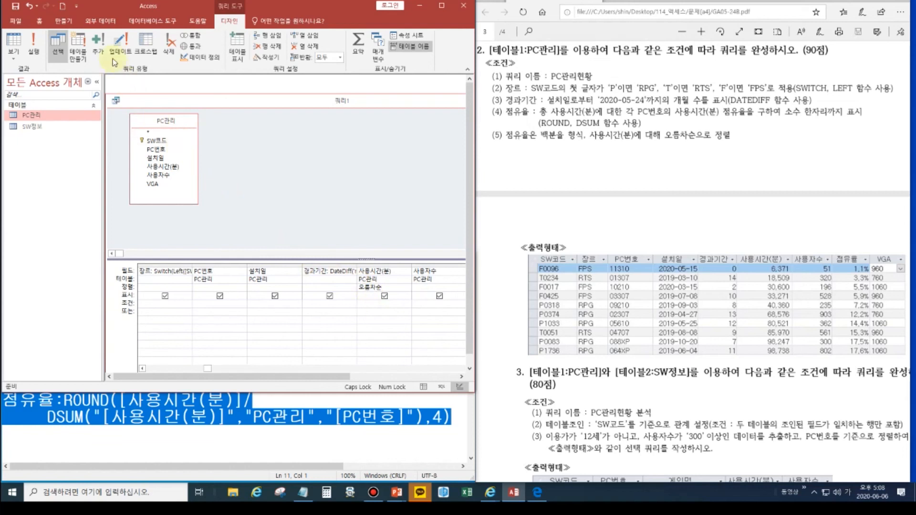
- Display the query's datasheet and compare all its columns, including 점유율 and VGA, with the expected output in the exam PDF
click(14, 41)
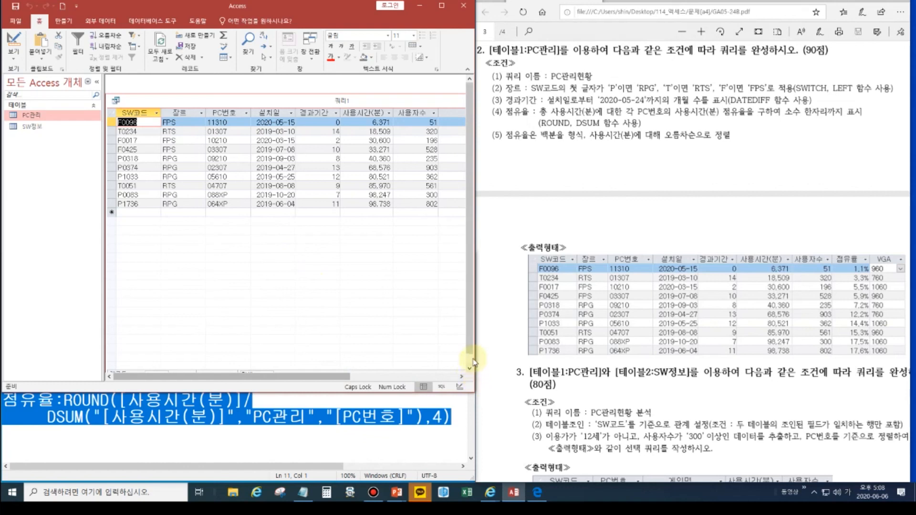
drag(474, 357, 510, 370)
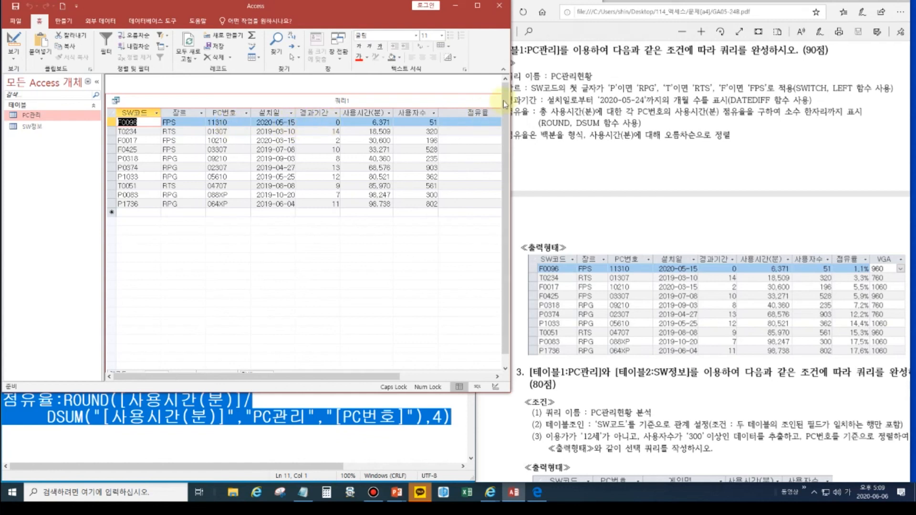
drag(510, 112, 491, 112)
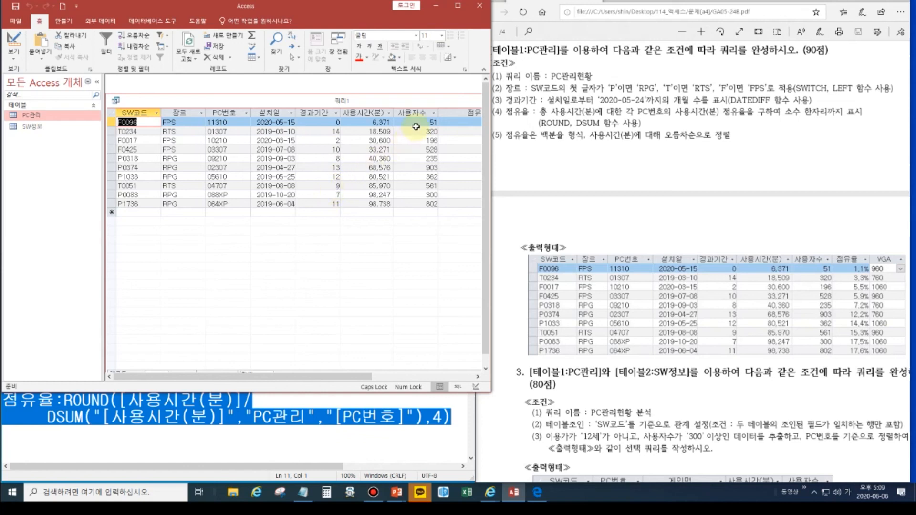
drag(491, 159, 607, 169)
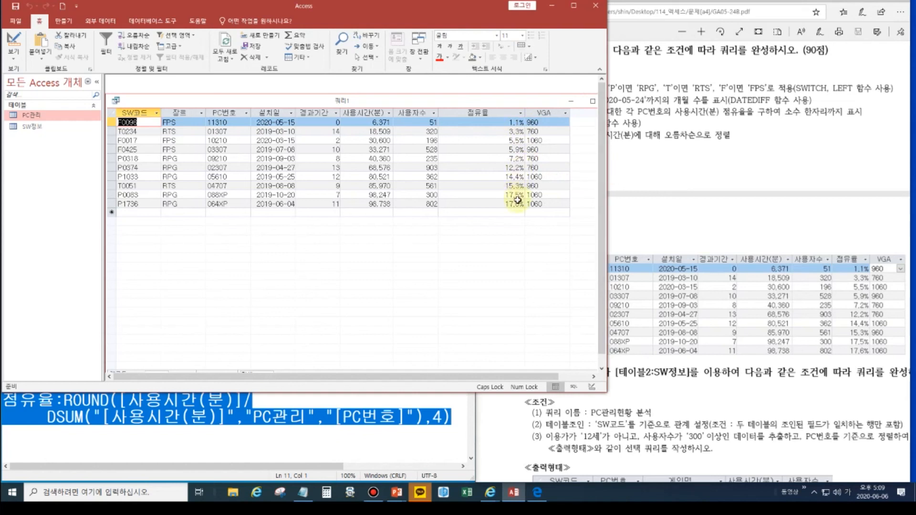
drag(607, 187, 462, 189)
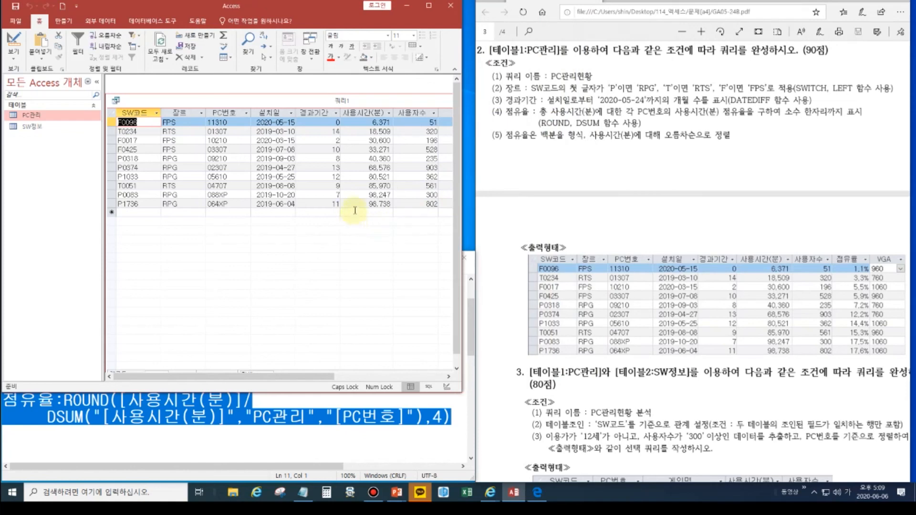